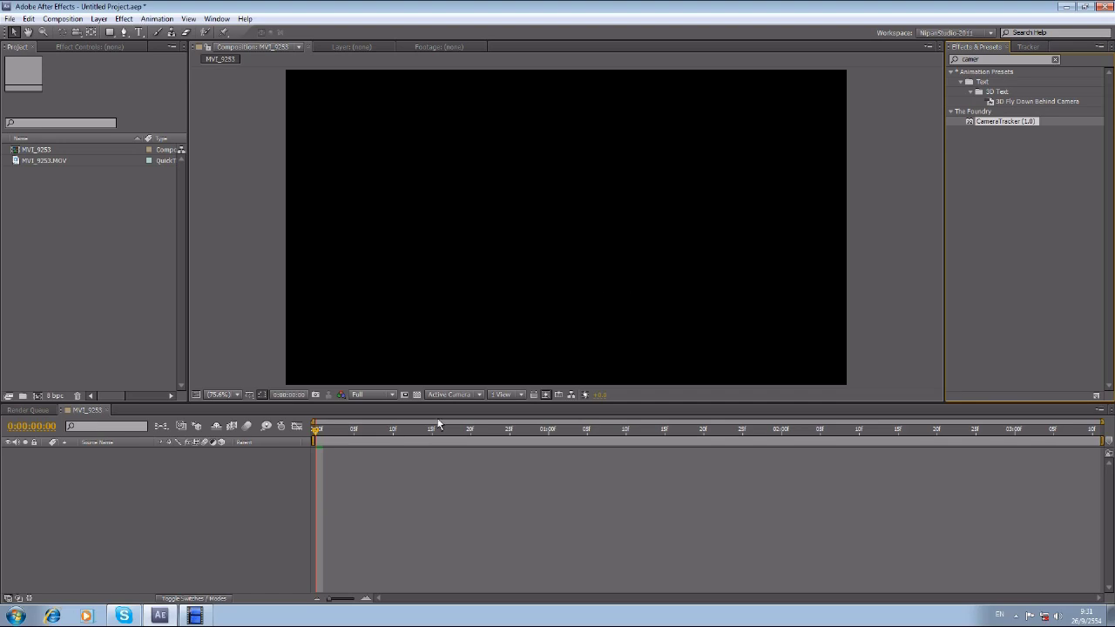
Create a composition from MVI_9253.MOV, cut the unneeded opening off its layer and play back the clip.
{"action": "left_click_drag", "start_coordinate": [22, 160], "coordinate": [38, 397]}
{"action": "key", "text": "space"}
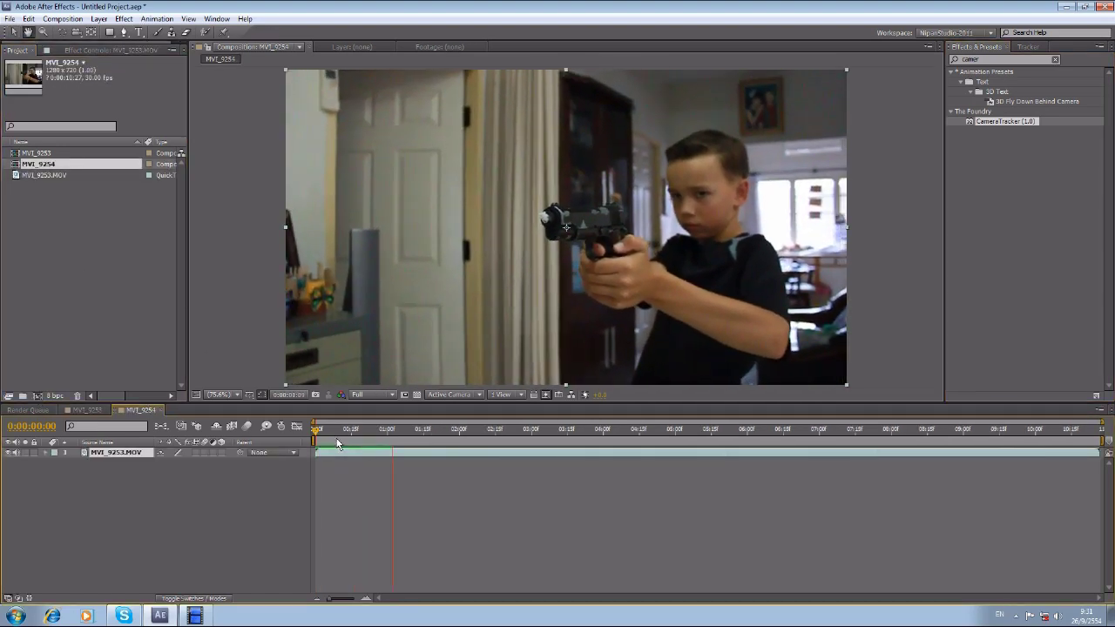
{"action": "key", "text": "space"}
{"action": "left_click_drag", "start_coordinate": [316, 454], "coordinate": [413, 462]}
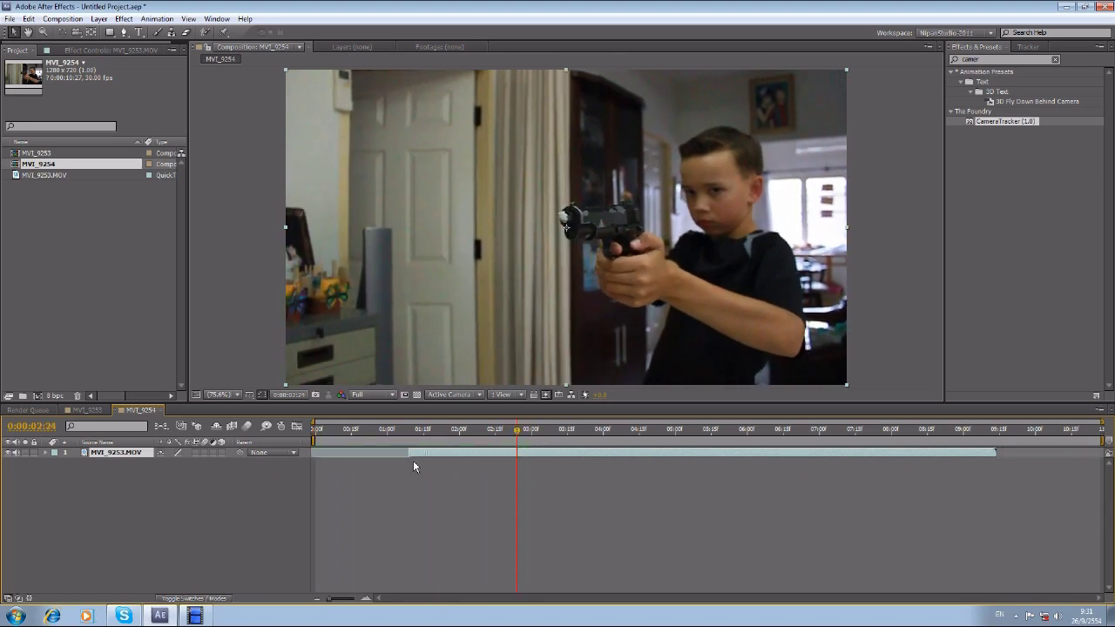
{"action": "left_click_drag", "start_coordinate": [316, 430], "coordinate": [550, 436]}
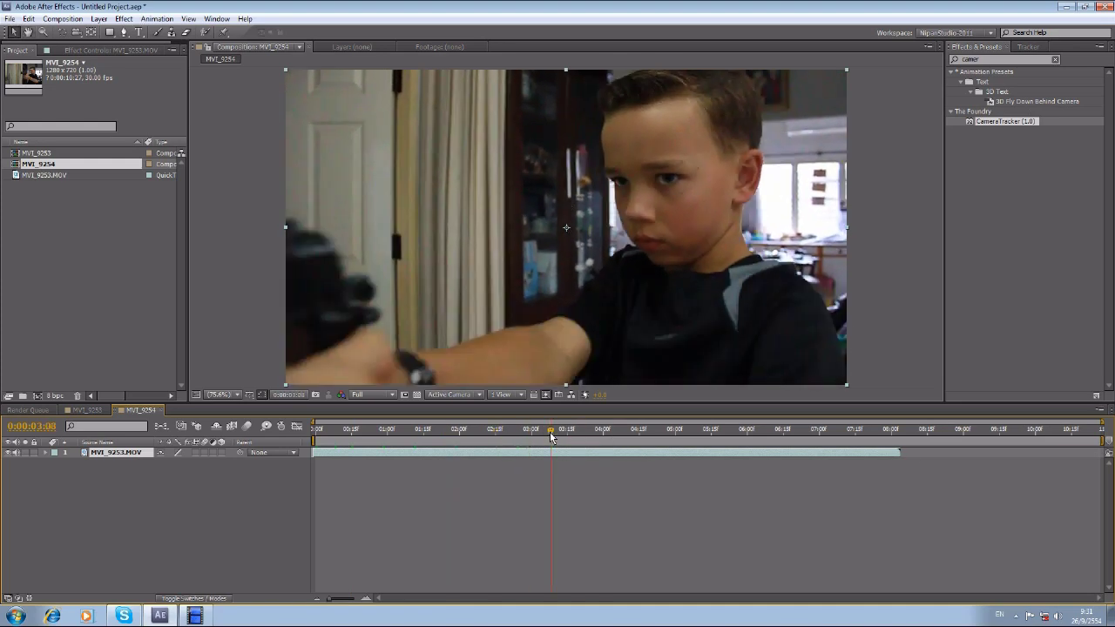
{"action": "key", "text": "space"}
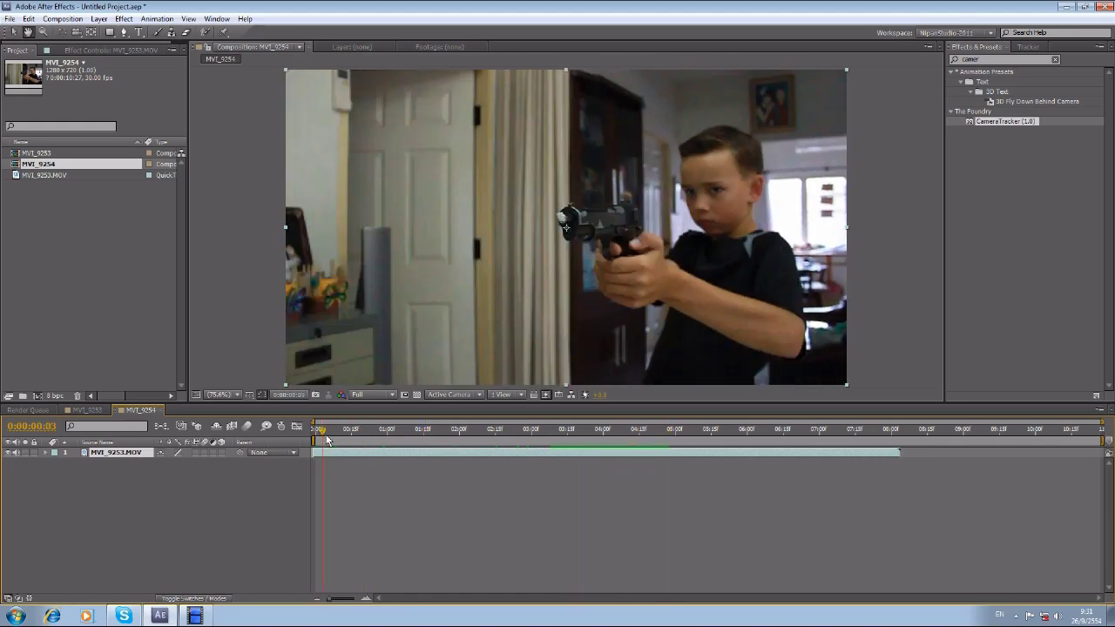
{"action": "left_click_drag", "start_coordinate": [354, 439], "coordinate": [322, 441]}
{"action": "key", "text": "space"}
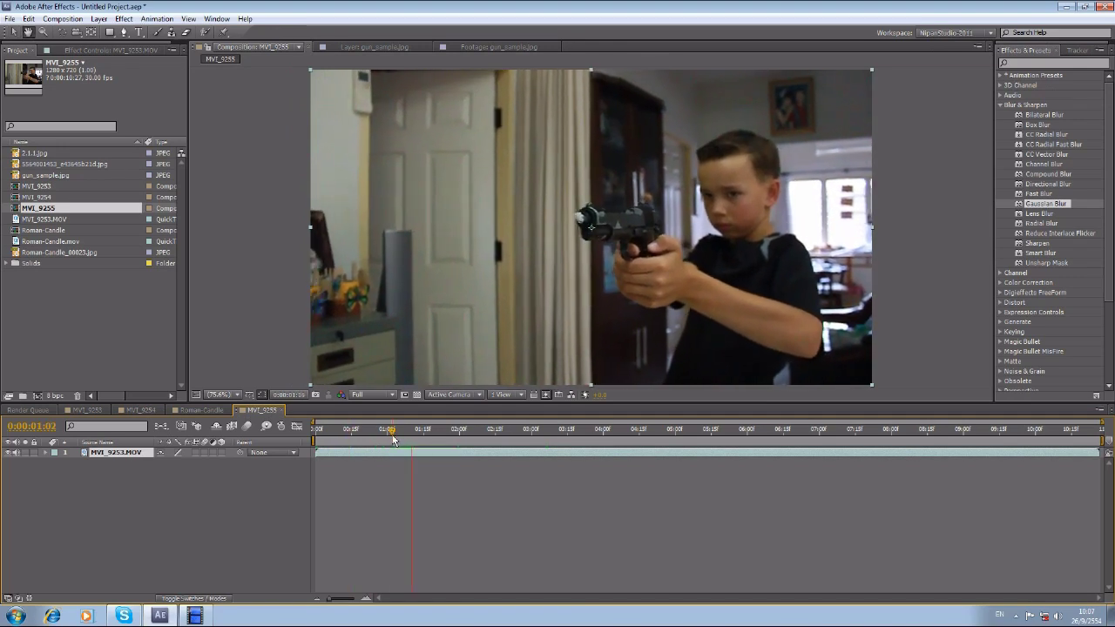
Play back the footage in the MVI_9255 composition from several points to examine the gun and camera movement.
{"action": "left_click_drag", "start_coordinate": [389, 447], "coordinate": [455, 437]}
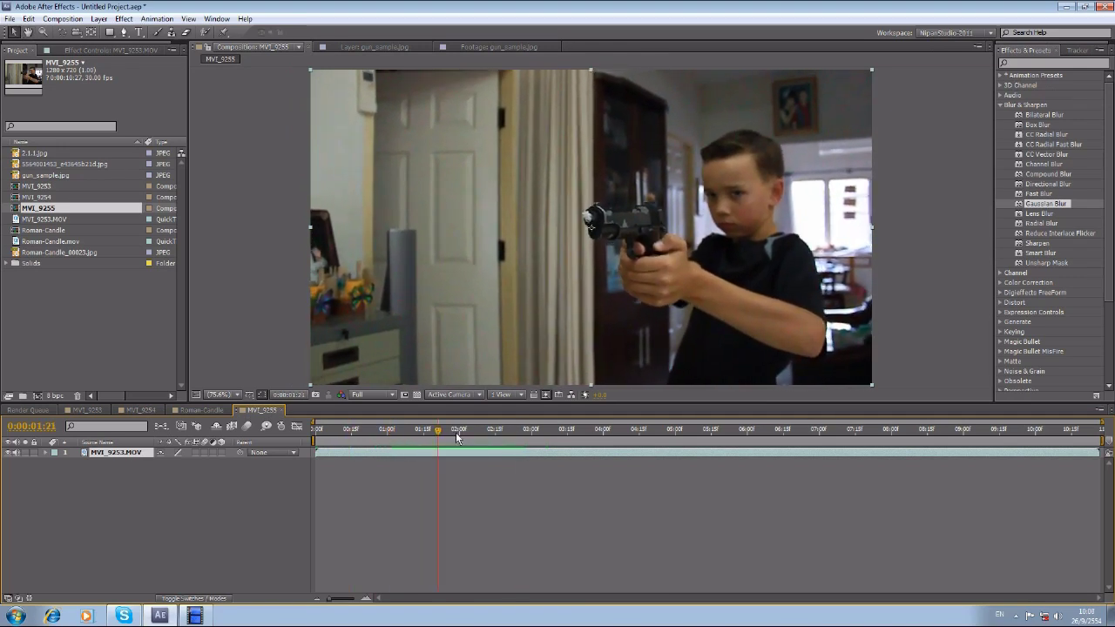
{"action": "key", "text": "space"}
{"action": "key", "text": "space"}
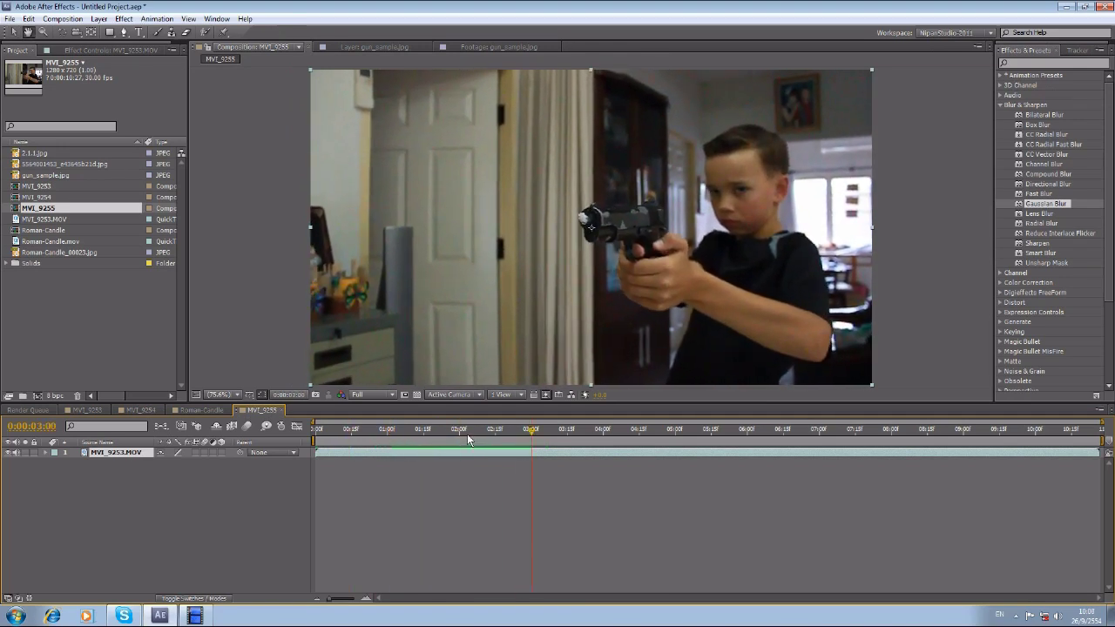
{"action": "key", "text": "space"}
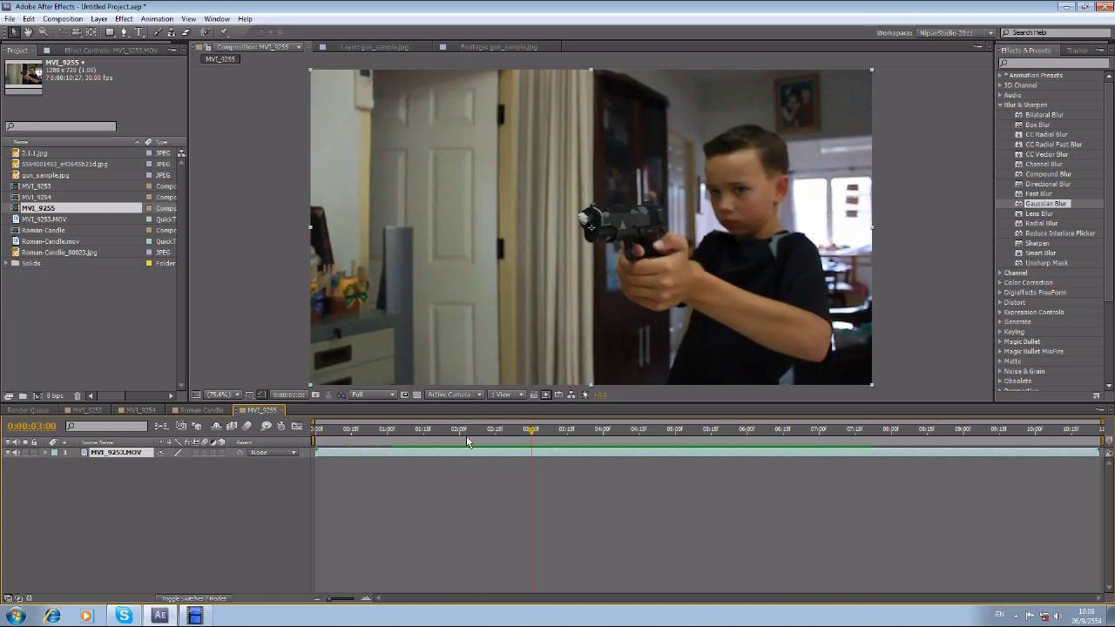
{"action": "left_click", "coordinate": [482, 433]}
{"action": "key", "text": "space"}
{"action": "key", "text": "space"}
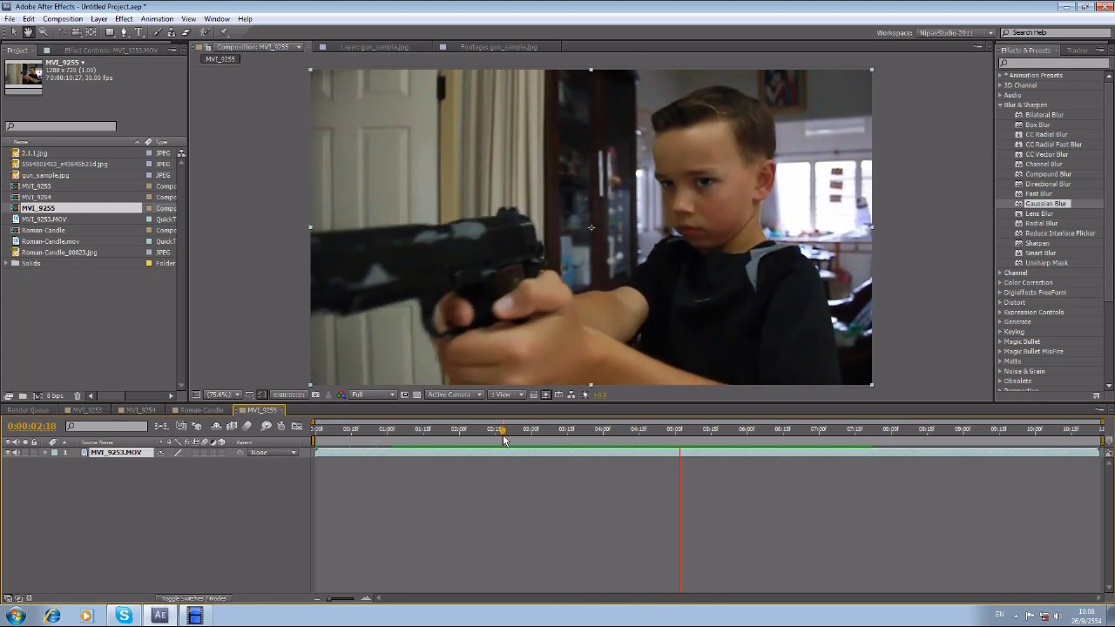
{"action": "left_click_drag", "start_coordinate": [503, 440], "coordinate": [499, 440]}
{"action": "key", "text": "space"}
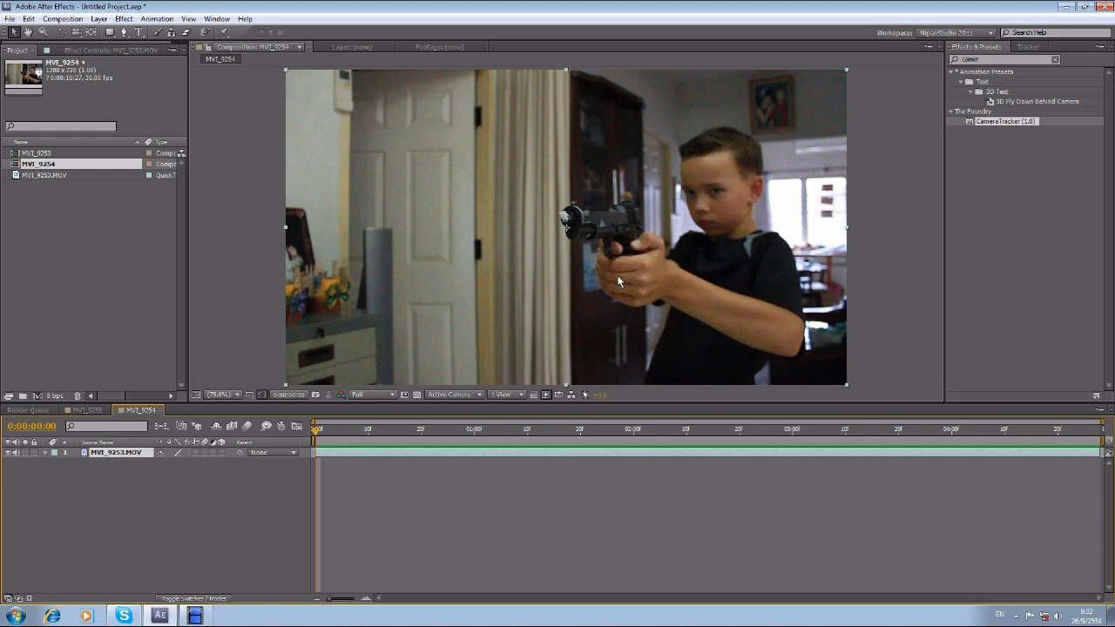
Apply the CameraTracker effect to the MVI_9253.MOV layer in MVI_9254 and track its features.
{"action": "left_click_drag", "start_coordinate": [1004, 124], "coordinate": [560, 245]}
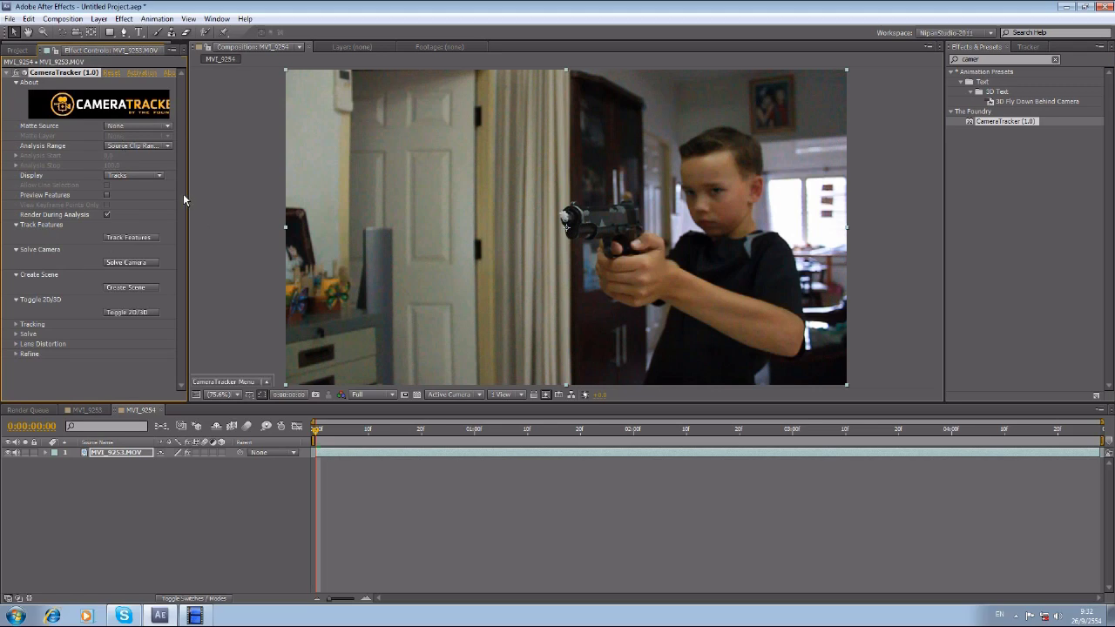
{"action": "left_click_drag", "start_coordinate": [184, 195], "coordinate": [209, 203]}
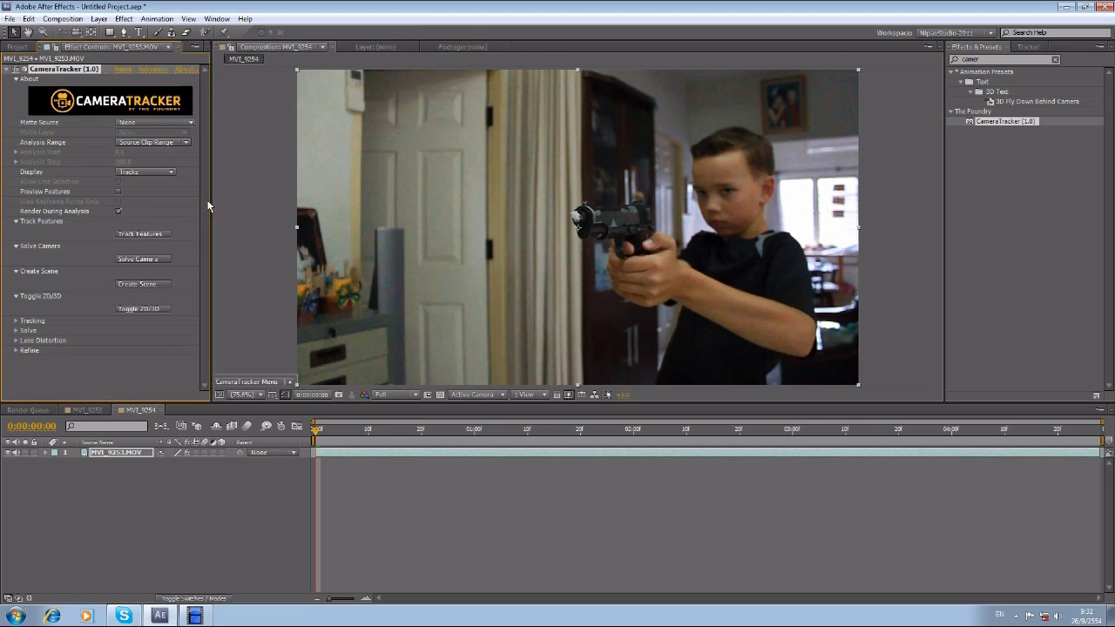
{"action": "left_click", "coordinate": [132, 236]}
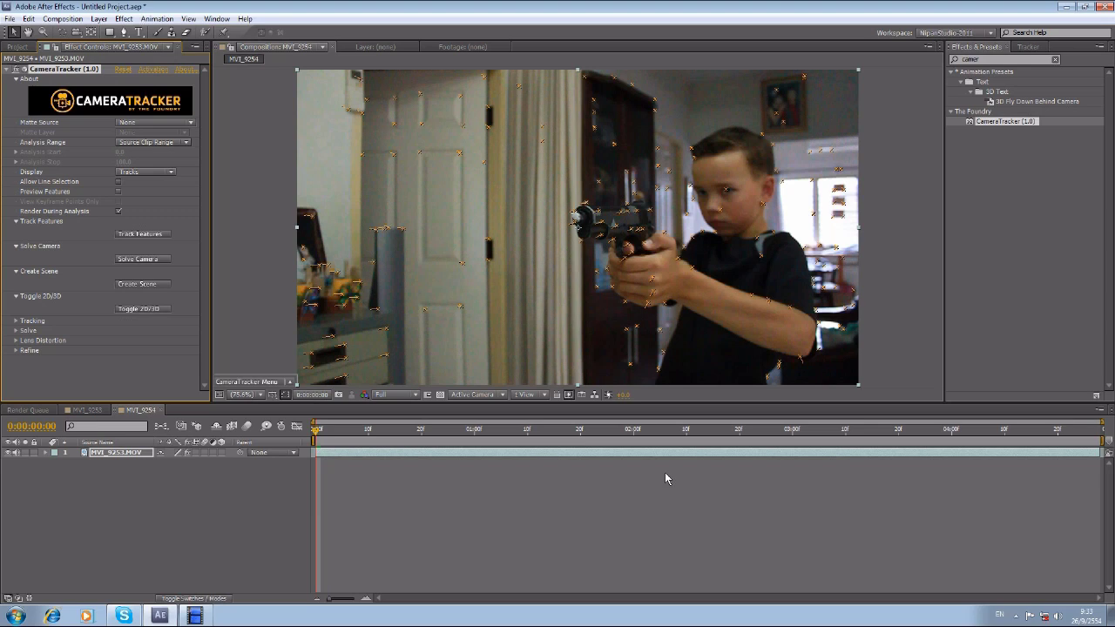
Solve the camera from the tracked features and create the CameraTracker scene.
{"action": "left_click", "coordinate": [128, 261]}
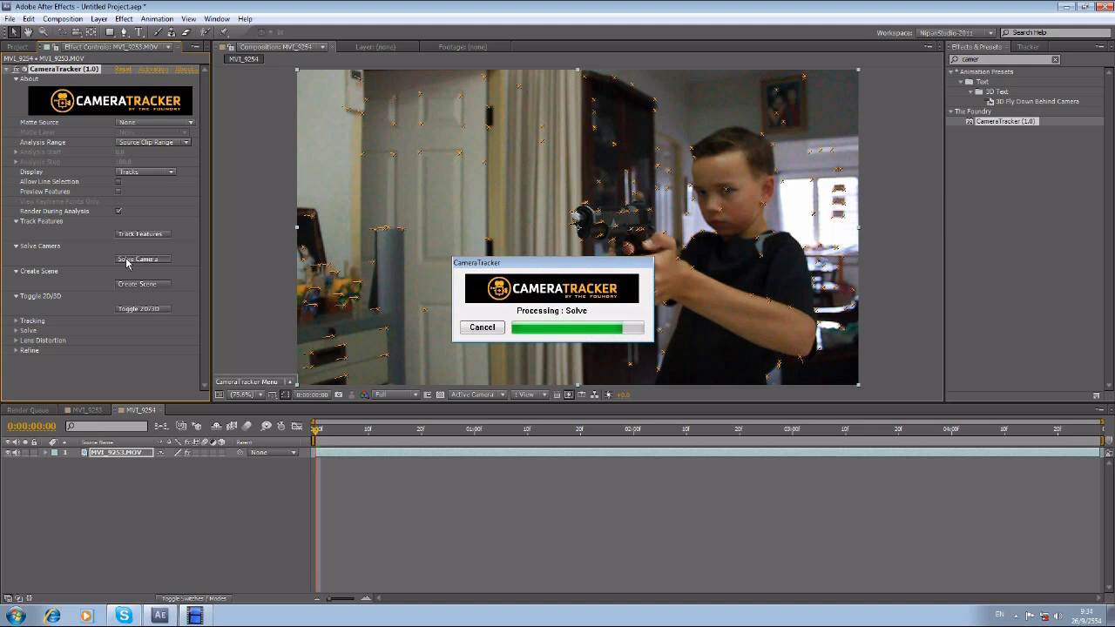
{"action": "key", "text": "Return"}
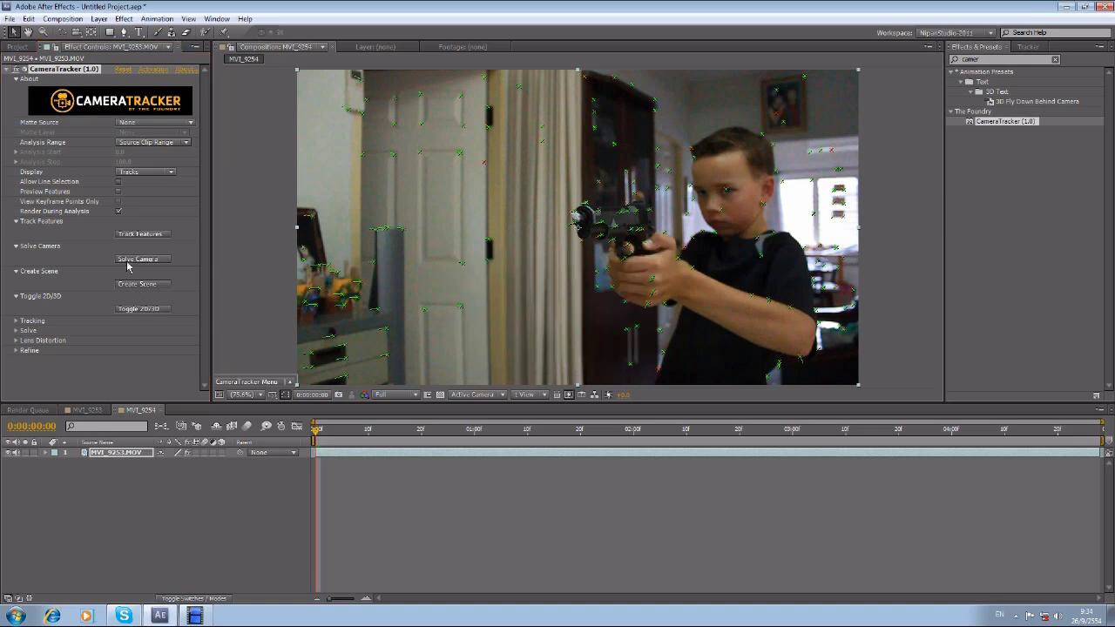
{"action": "left_click", "coordinate": [130, 288]}
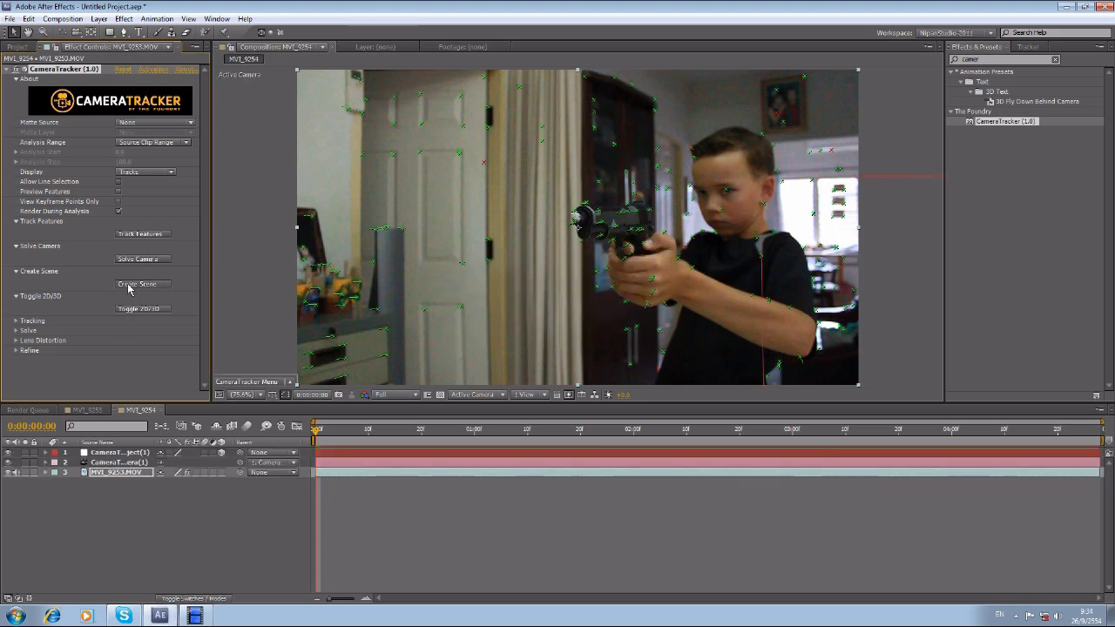
{"action": "left_click", "coordinate": [363, 537]}
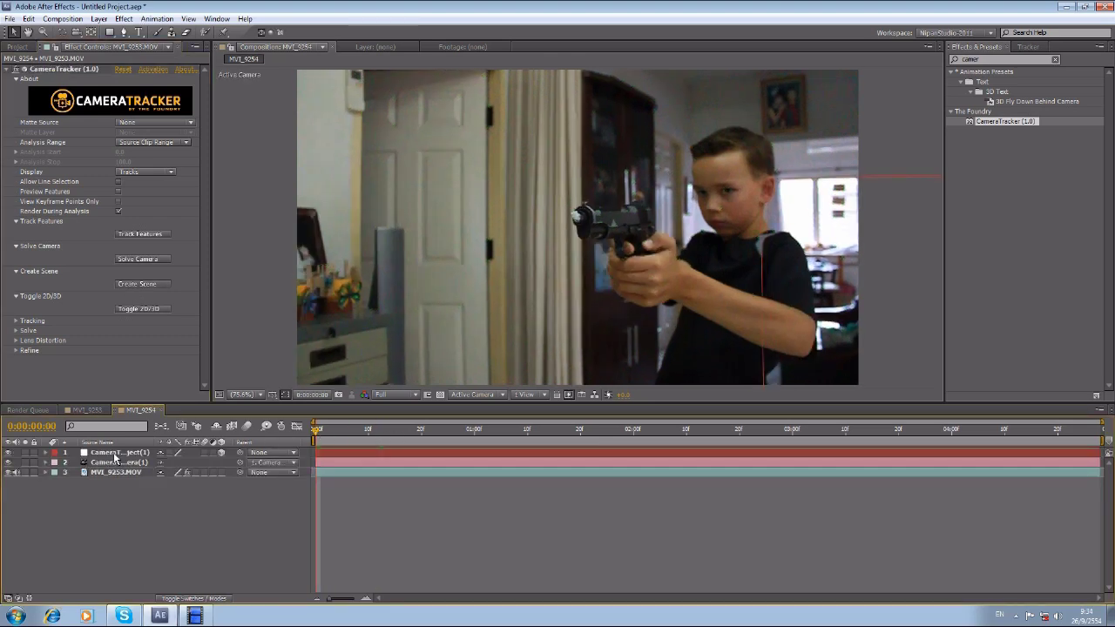
Examine the null object and camera layers that CameraTracker added above the footage.
{"action": "left_click", "coordinate": [115, 454]}
{"action": "left_click", "coordinate": [110, 464]}
{"action": "left_click", "coordinate": [131, 502]}
{"action": "left_click", "coordinate": [118, 463]}
{"action": "left_click", "coordinate": [115, 454]}
{"action": "left_click", "coordinate": [116, 463]}
{"action": "left_click", "coordinate": [117, 452]}
{"action": "left_click", "coordinate": [117, 463]}
{"action": "left_click", "coordinate": [328, 473]}
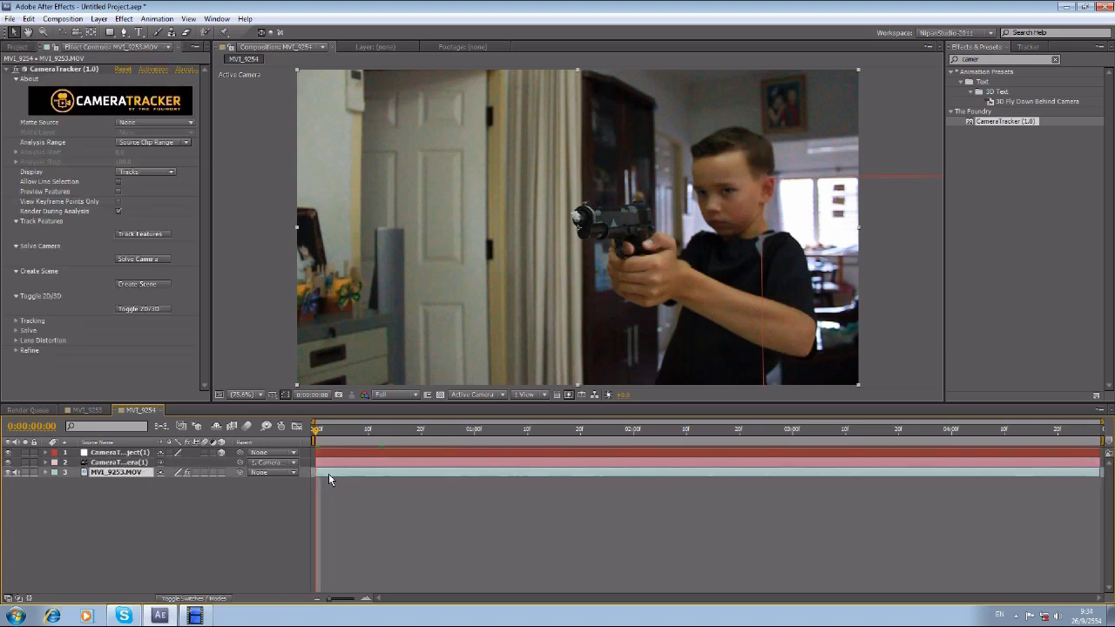
{"action": "left_click", "coordinate": [116, 463]}
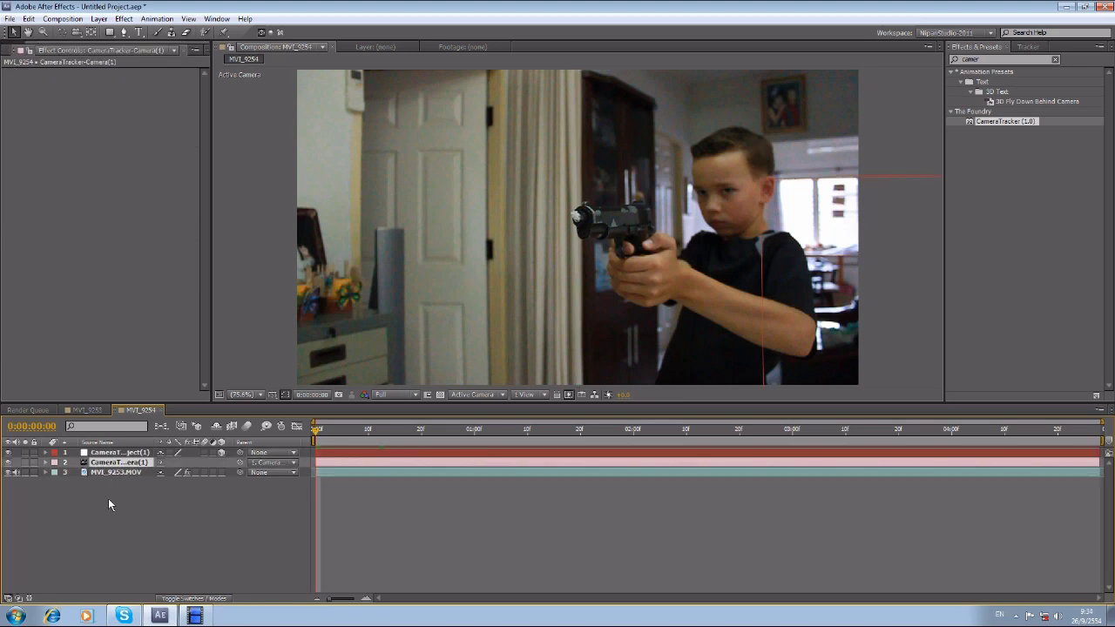
{"action": "left_click", "coordinate": [108, 498]}
{"action": "left_click", "coordinate": [116, 462]}
{"action": "left_click", "coordinate": [116, 453]}
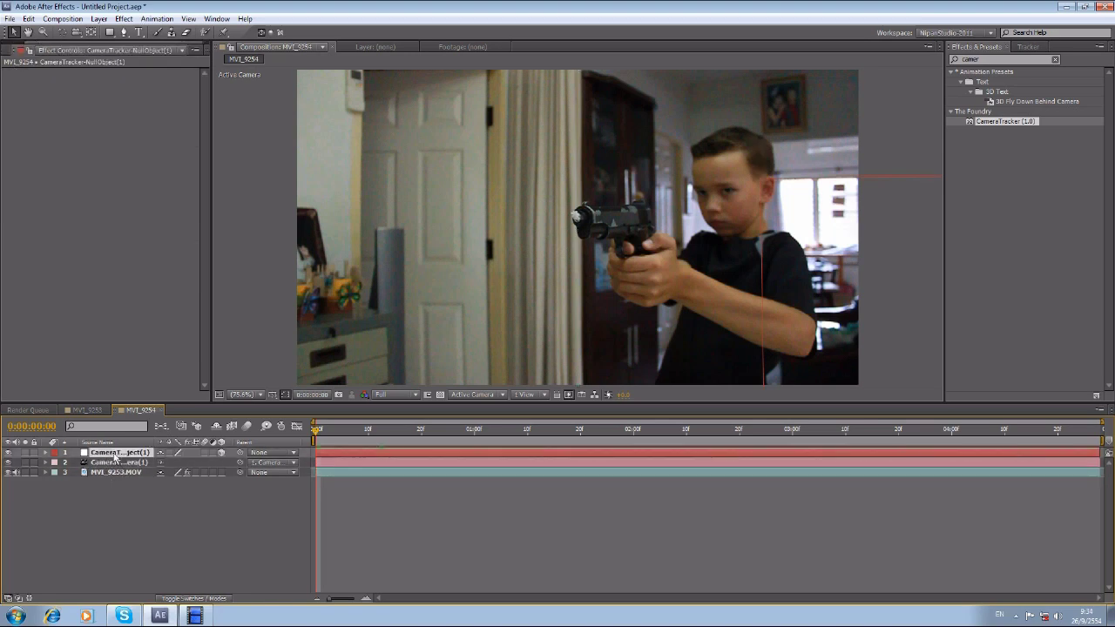
{"action": "left_click", "coordinate": [116, 462]}
{"action": "left_click", "coordinate": [116, 453]}
{"action": "left_click", "coordinate": [115, 463]}
{"action": "left_click", "coordinate": [114, 454]}
{"action": "left_click", "coordinate": [116, 462]}
{"action": "left_click", "coordinate": [118, 454]}
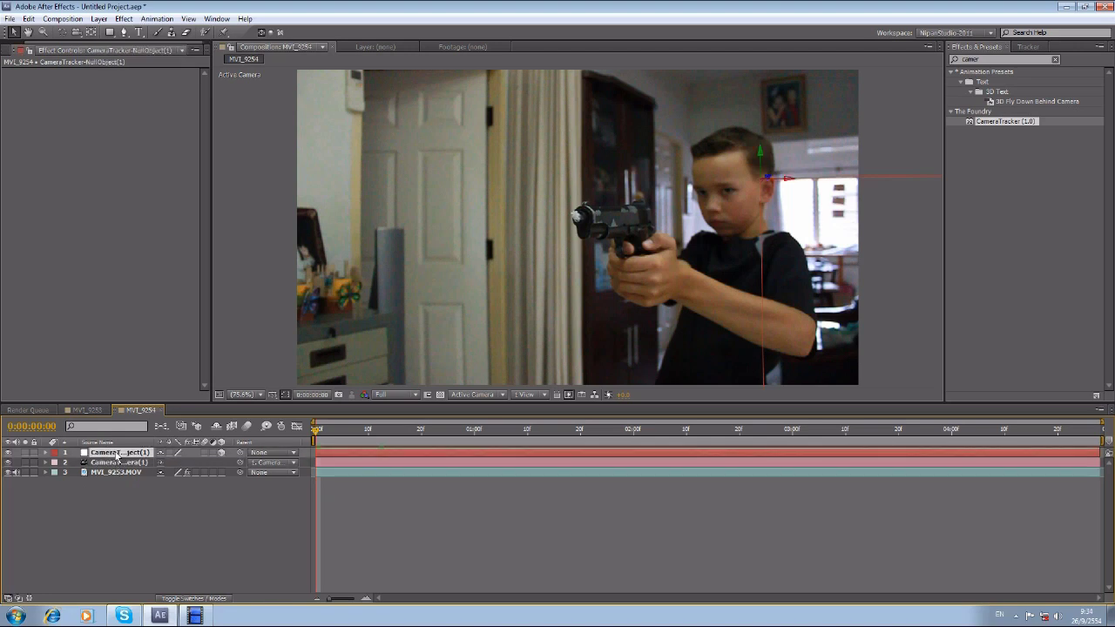
{"action": "left_click", "coordinate": [116, 463]}
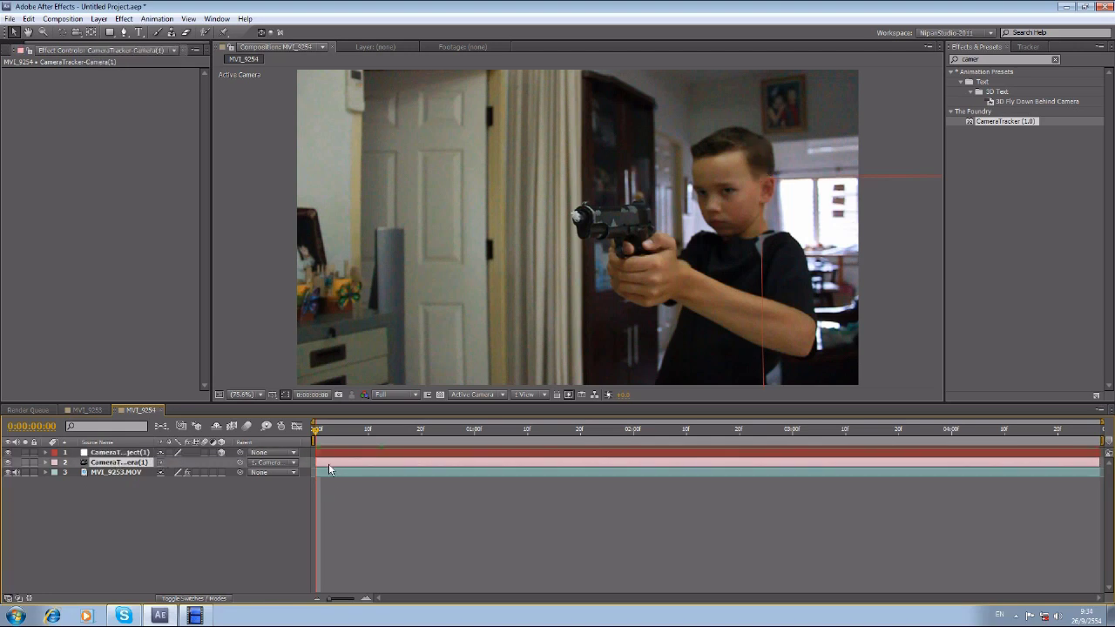
Display the CameraTracker points on the MVI_9253.MOV layer and create a null object at the gun's muzzle.
{"action": "left_click", "coordinate": [329, 473]}
{"action": "left_click", "coordinate": [59, 75]}
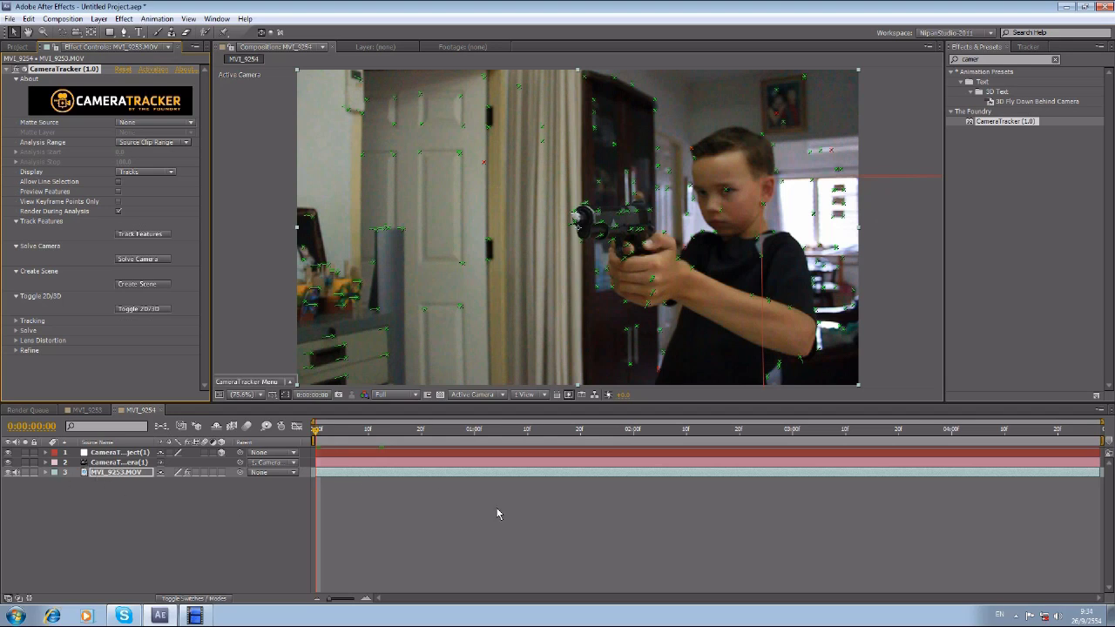
{"action": "scroll", "coordinate": [623, 168], "scroll_direction": "up", "scroll_amount": 1}
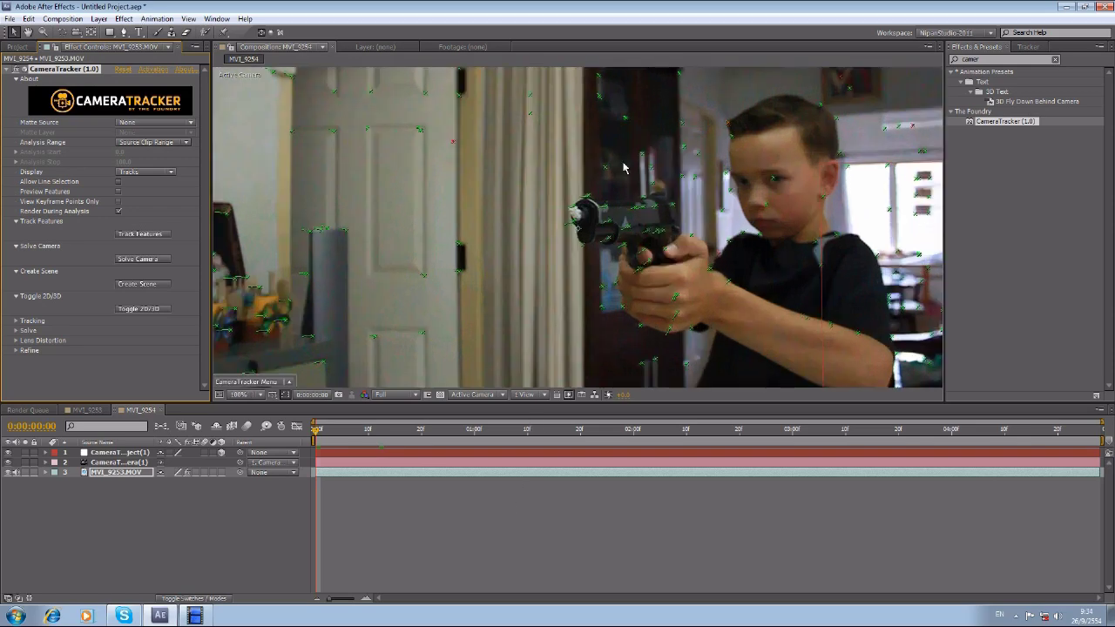
{"action": "scroll", "coordinate": [596, 210], "scroll_direction": "up", "scroll_amount": 1}
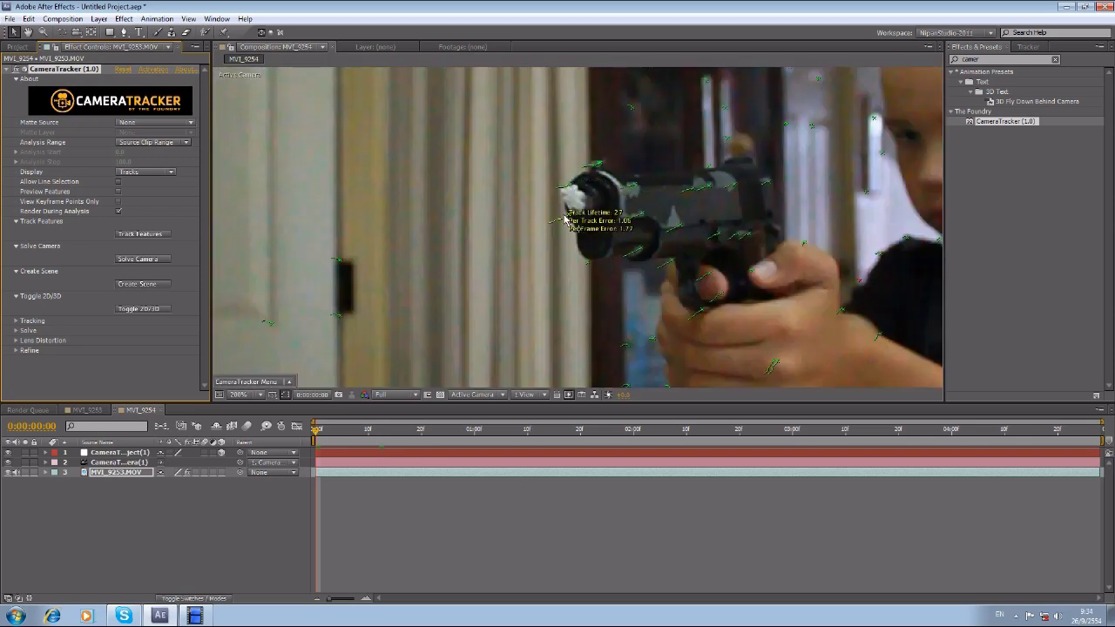
{"action": "scroll", "coordinate": [567, 209], "scroll_direction": "down", "scroll_amount": 2}
{"action": "scroll", "coordinate": [570, 191], "scroll_direction": "up", "scroll_amount": 2}
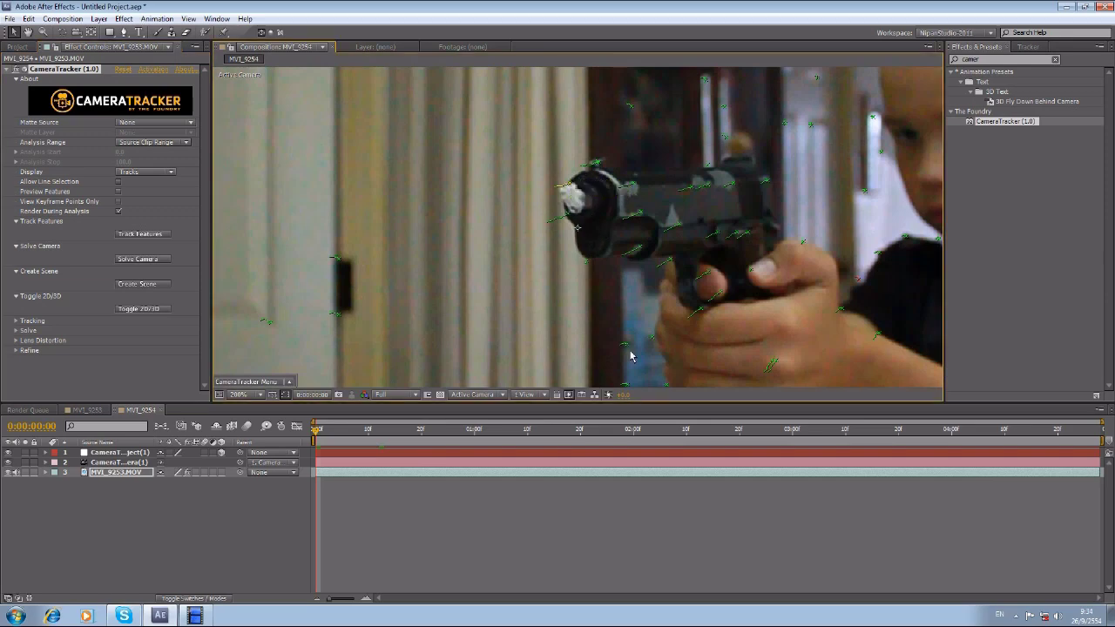
{"action": "scroll", "coordinate": [564, 219], "scroll_direction": "down", "scroll_amount": 1}
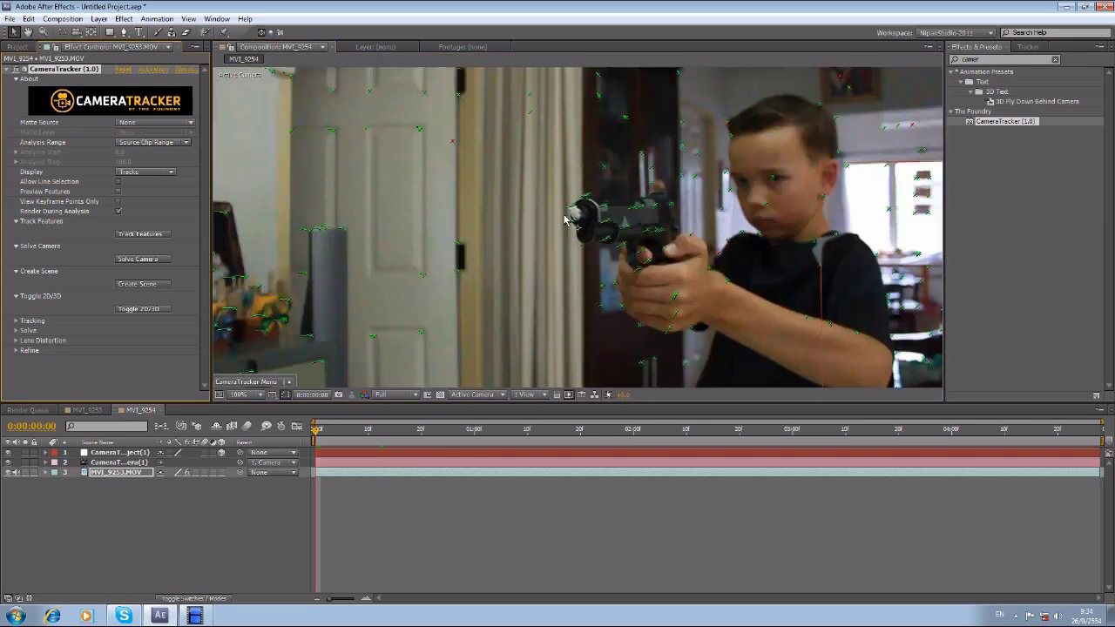
{"action": "scroll", "coordinate": [572, 189], "scroll_direction": "up", "scroll_amount": 1}
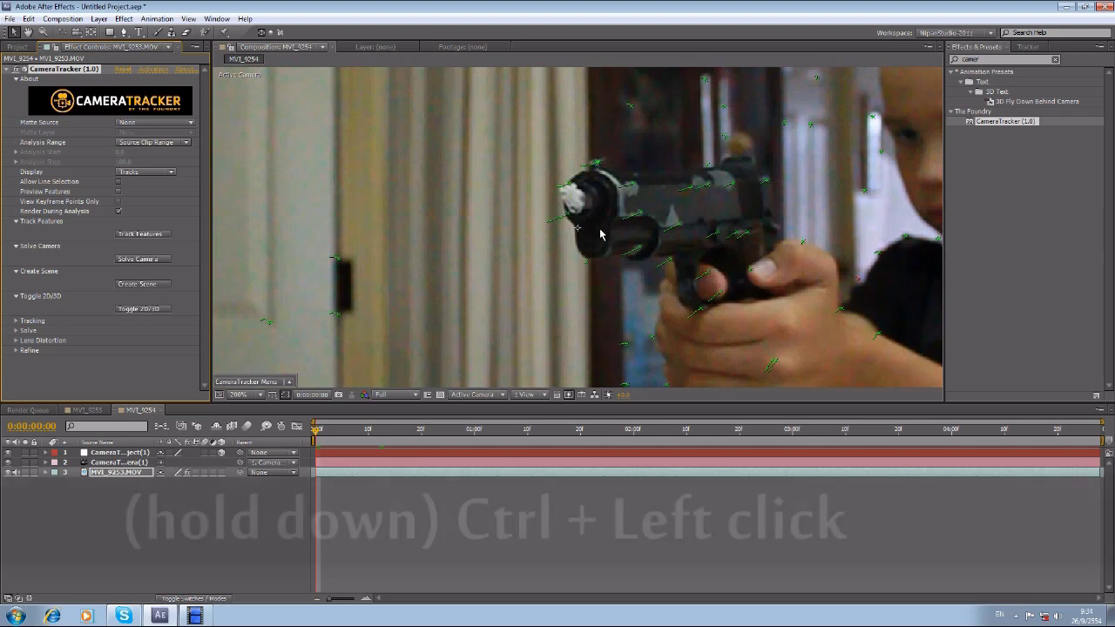
{"action": "left_click", "coordinate": [571, 188], "text": "ctrl"}
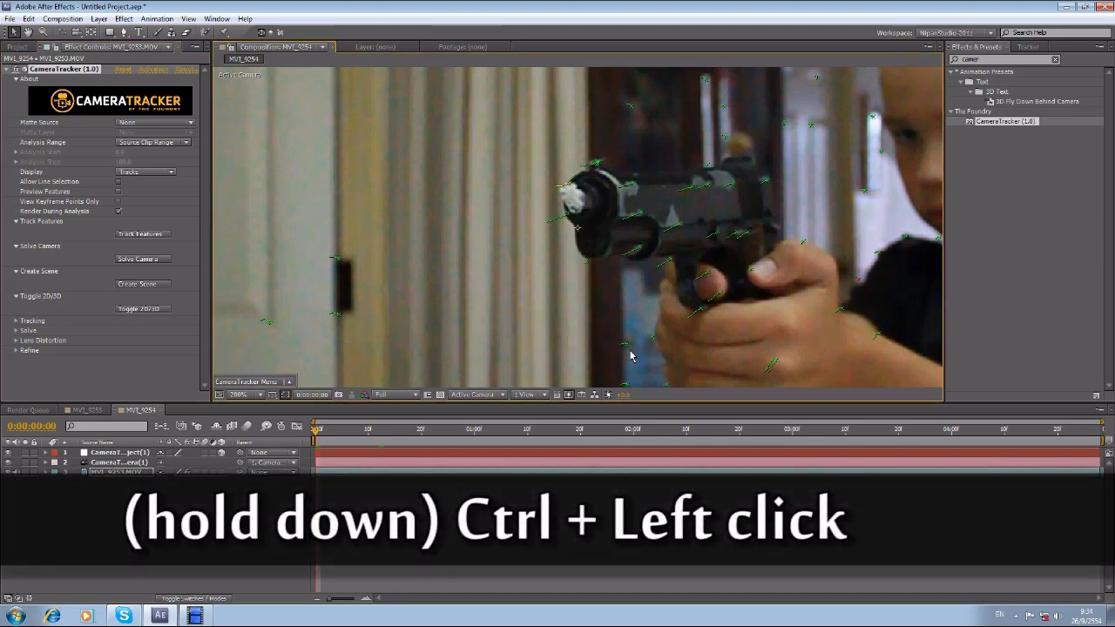
{"action": "left_click", "coordinate": [571, 187], "text": "ctrl"}
{"action": "mouse_move", "coordinate": [596, 222]}
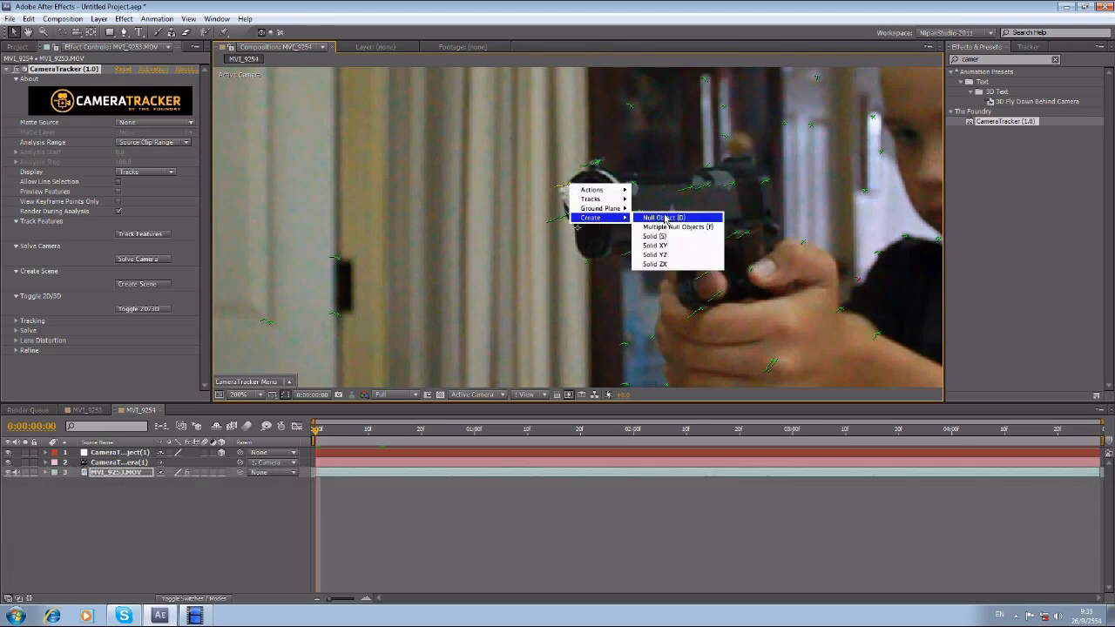
{"action": "left_click", "coordinate": [695, 219]}
{"action": "scroll", "coordinate": [695, 220], "scroll_direction": "down", "scroll_amount": 2}
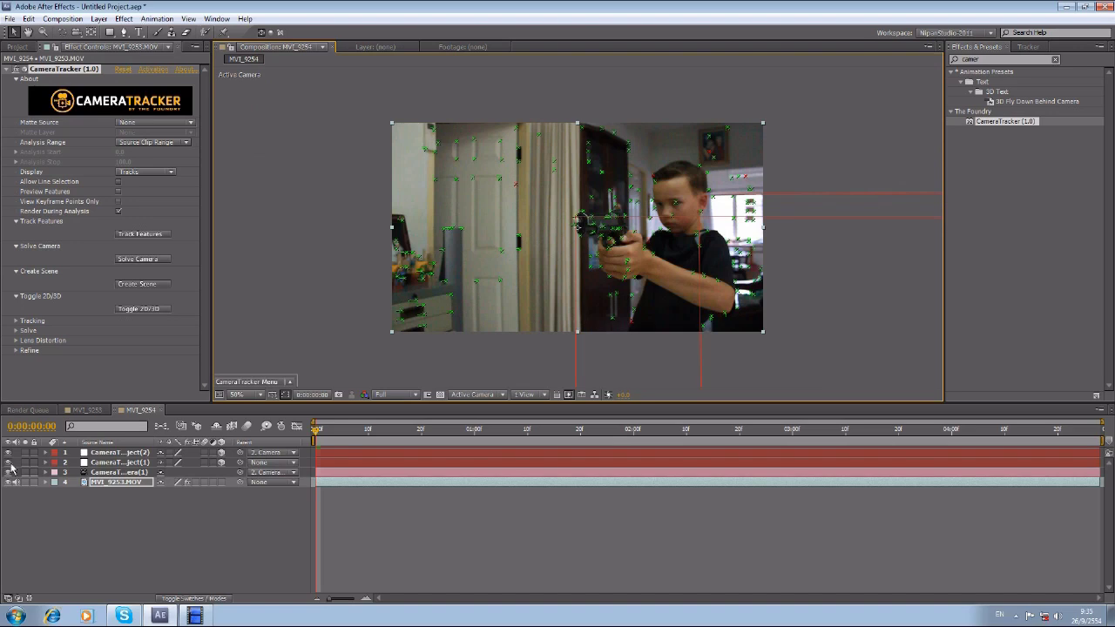
Delete the first CameraTracker null object and play back the composition to check the muzzle null.
{"action": "left_click", "coordinate": [131, 463]}
{"action": "key", "text": "Delete"}
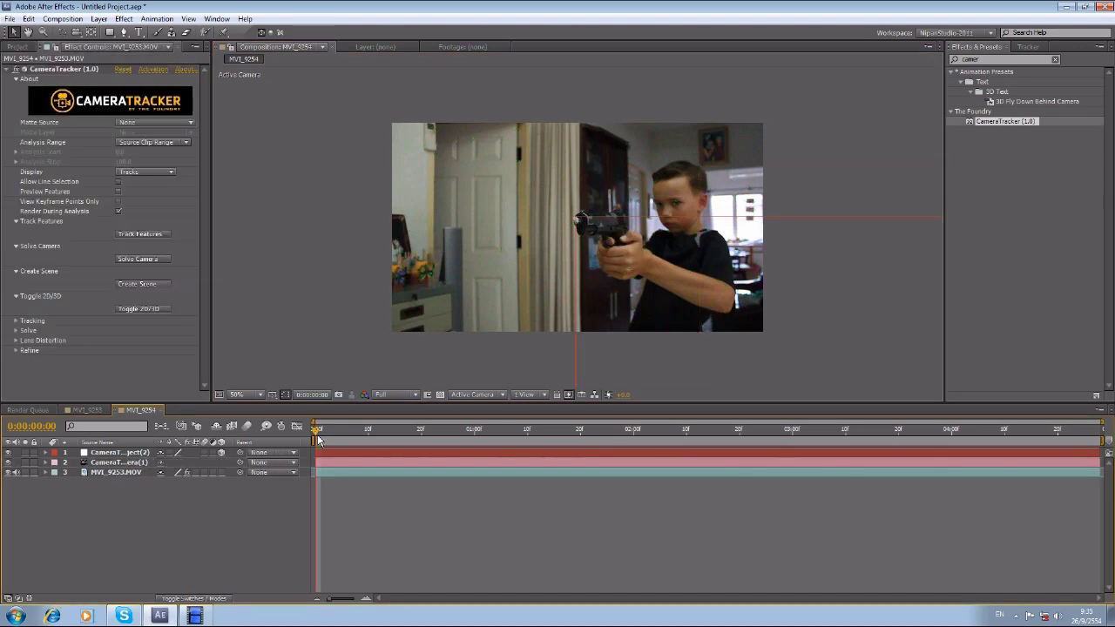
{"action": "key", "text": "space"}
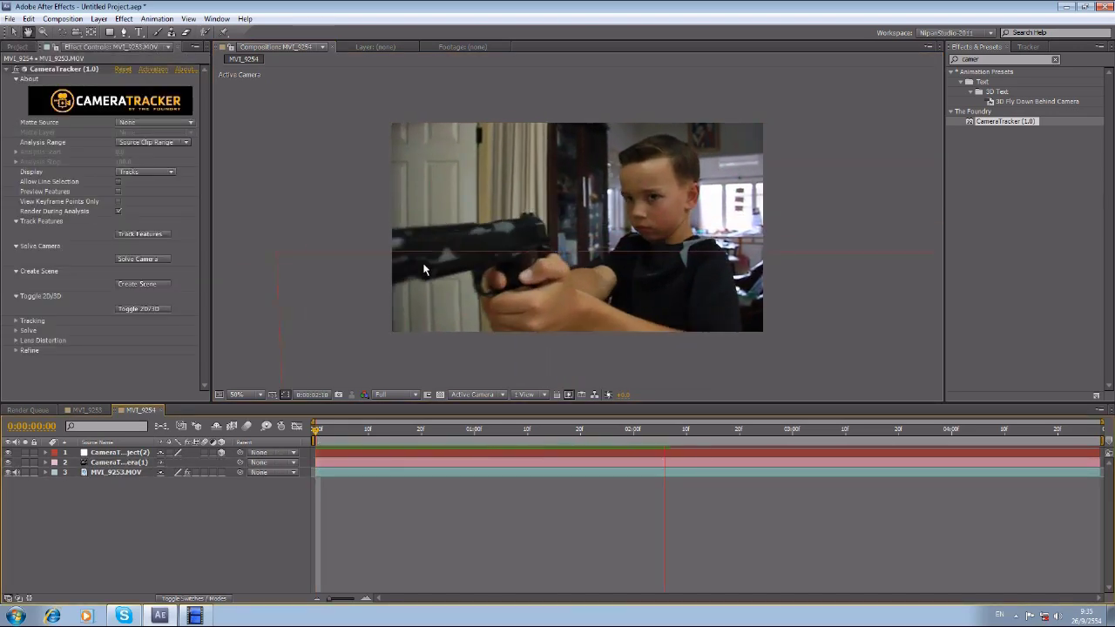
{"action": "key", "text": "space"}
Display the CameraTracker points on the MVI_9253.MOV layer and create a second null object at the white muzzle tip of the gun.
{"action": "left_click", "coordinate": [246, 395]}
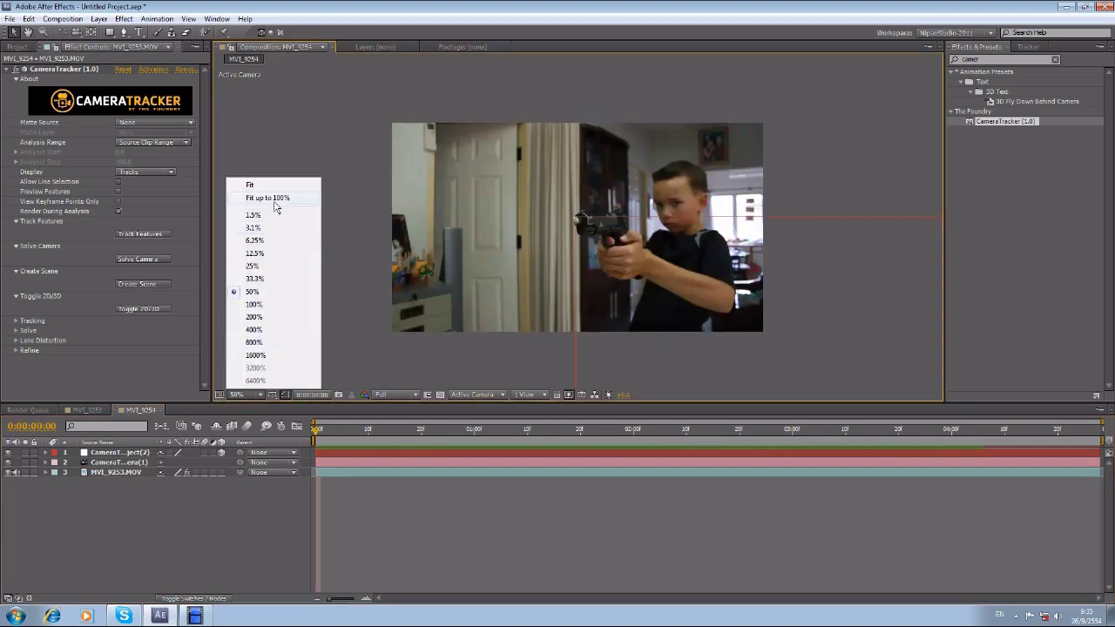
{"action": "left_click", "coordinate": [274, 202]}
{"action": "scroll", "coordinate": [277, 213], "scroll_direction": "up", "scroll_amount": 1}
{"action": "left_click", "coordinate": [126, 475]}
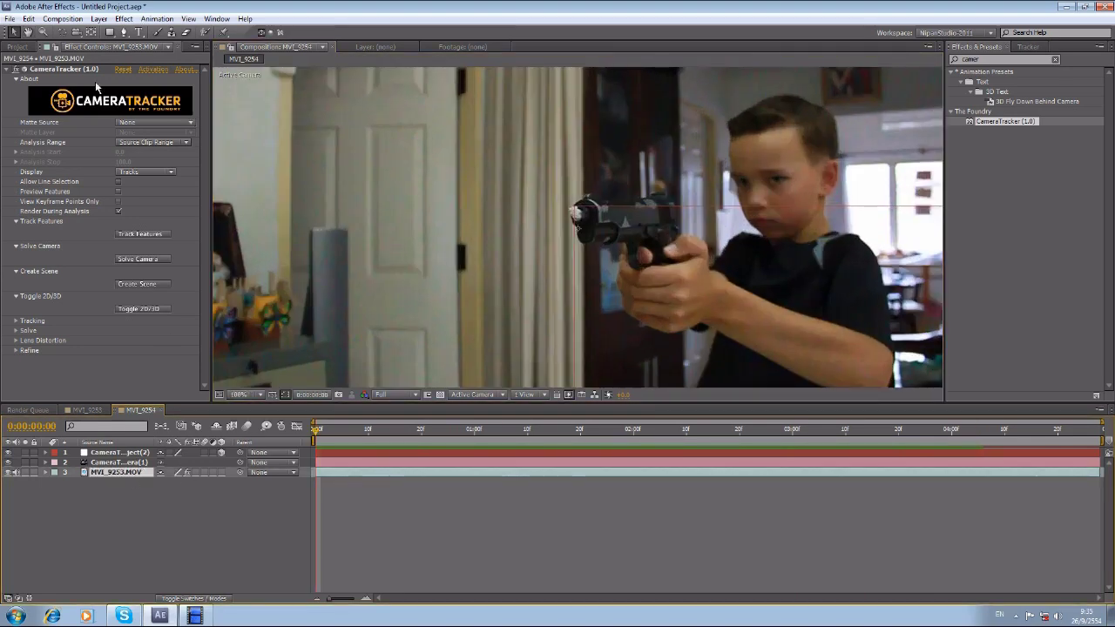
{"action": "left_click", "coordinate": [55, 72]}
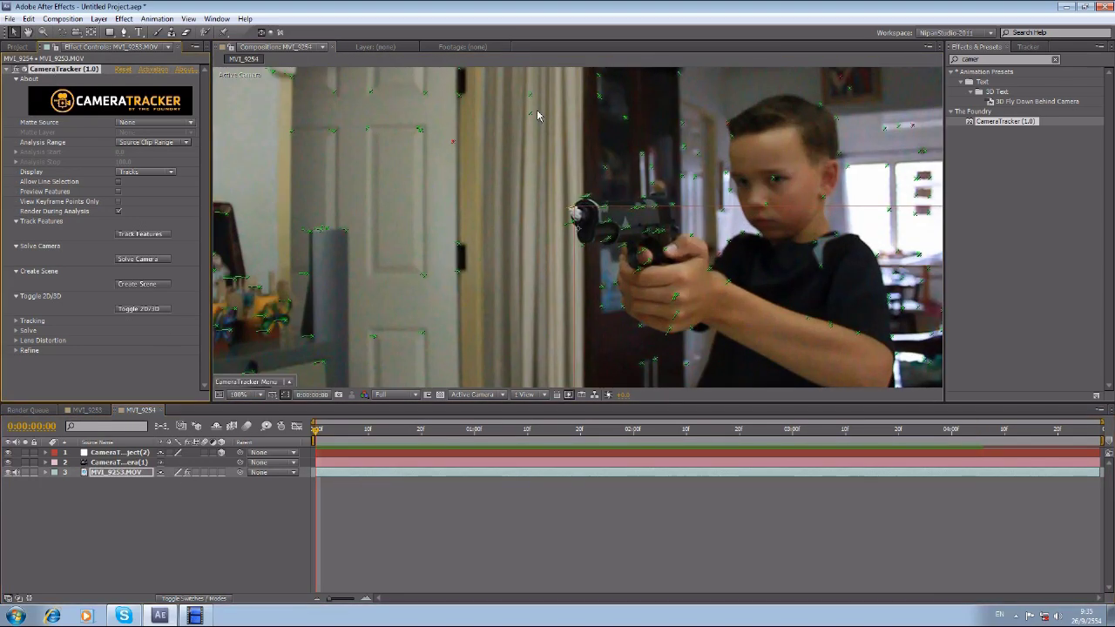
{"action": "scroll", "coordinate": [601, 204], "scroll_direction": "up", "scroll_amount": 4}
{"action": "mouse_move", "coordinate": [581, 237]}
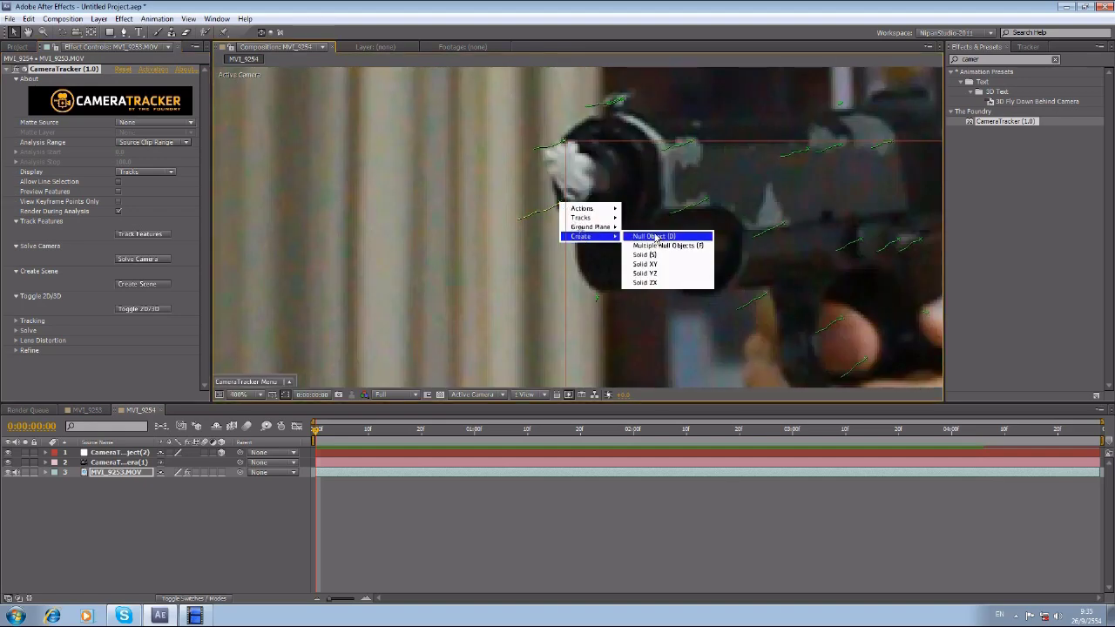
{"action": "left_click", "coordinate": [654, 237]}
Play back the composition with the older muzzle null hidden, and delete that older null.
{"action": "scroll", "coordinate": [612, 229], "scroll_direction": "down", "scroll_amount": 3}
{"action": "left_click", "coordinate": [8, 462]}
{"action": "key", "text": "space"}
{"action": "key", "text": "space"}
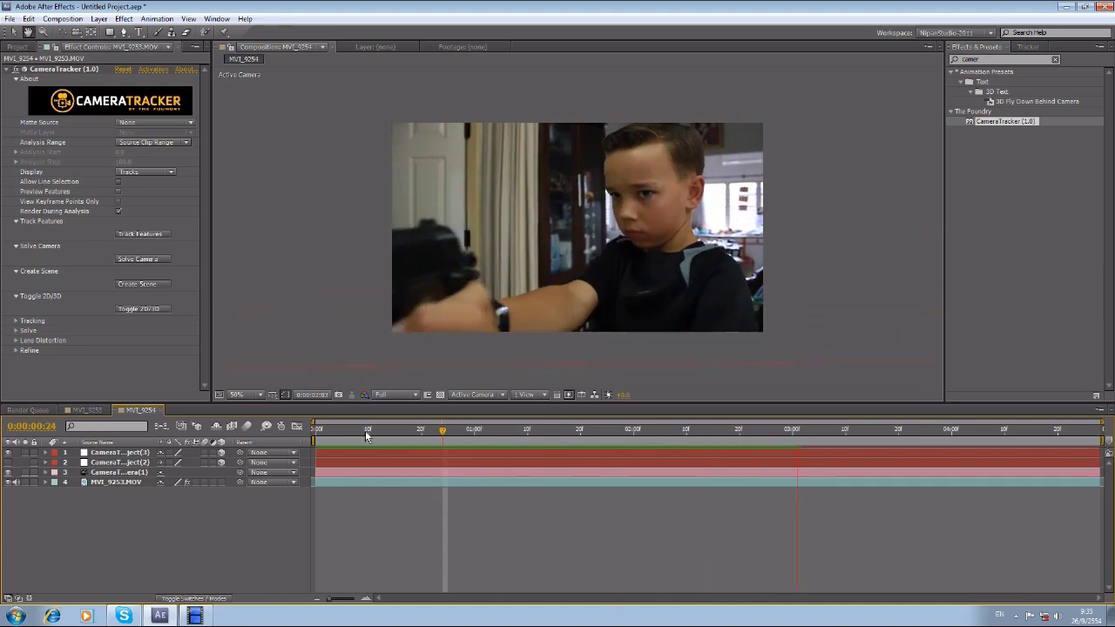
{"action": "key", "text": "space"}
{"action": "left_click", "coordinate": [103, 463]}
{"action": "key", "text": "Delete"}
Try another null object at the gun's muzzle from the CameraTracker points, and delete it again.
{"action": "left_click", "coordinate": [63, 462]}
{"action": "key", "text": "period"}
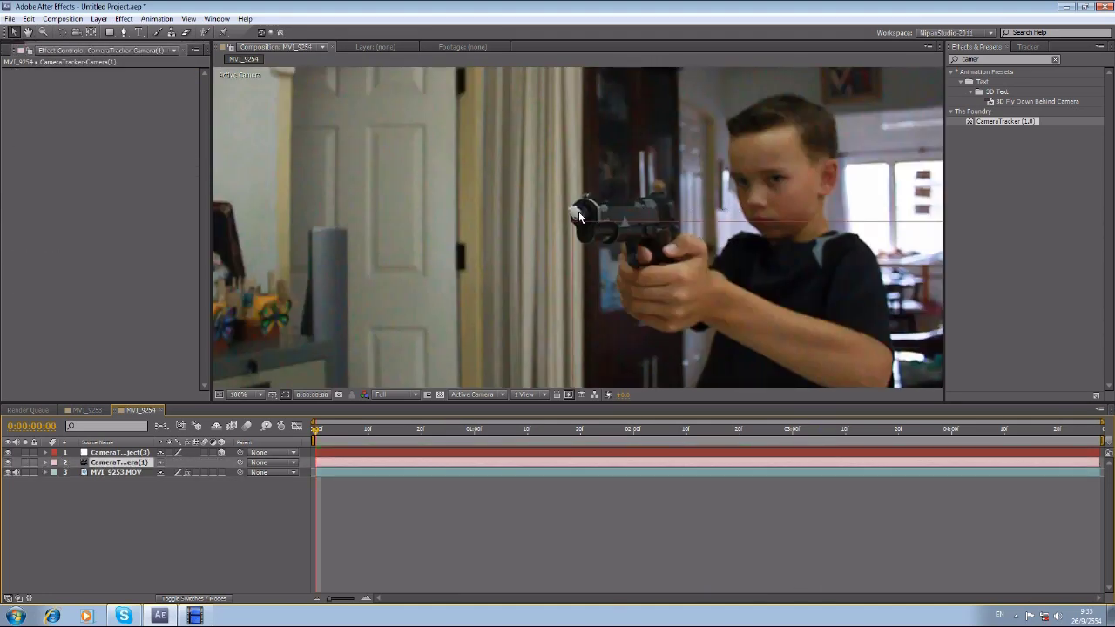
{"action": "left_click", "coordinate": [130, 473]}
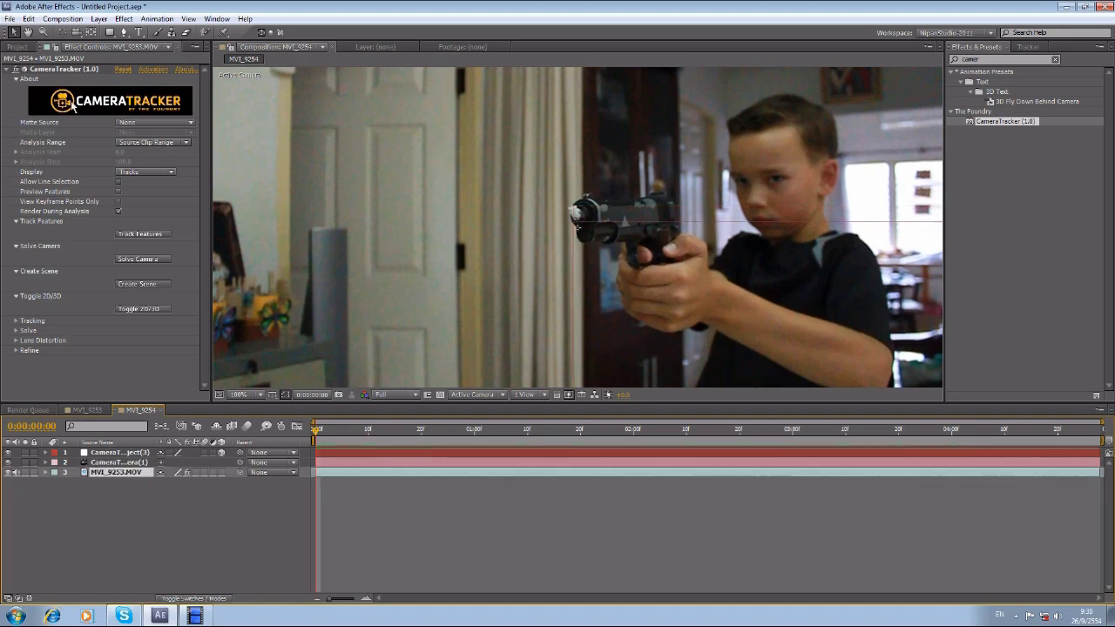
{"action": "left_click", "coordinate": [38, 71]}
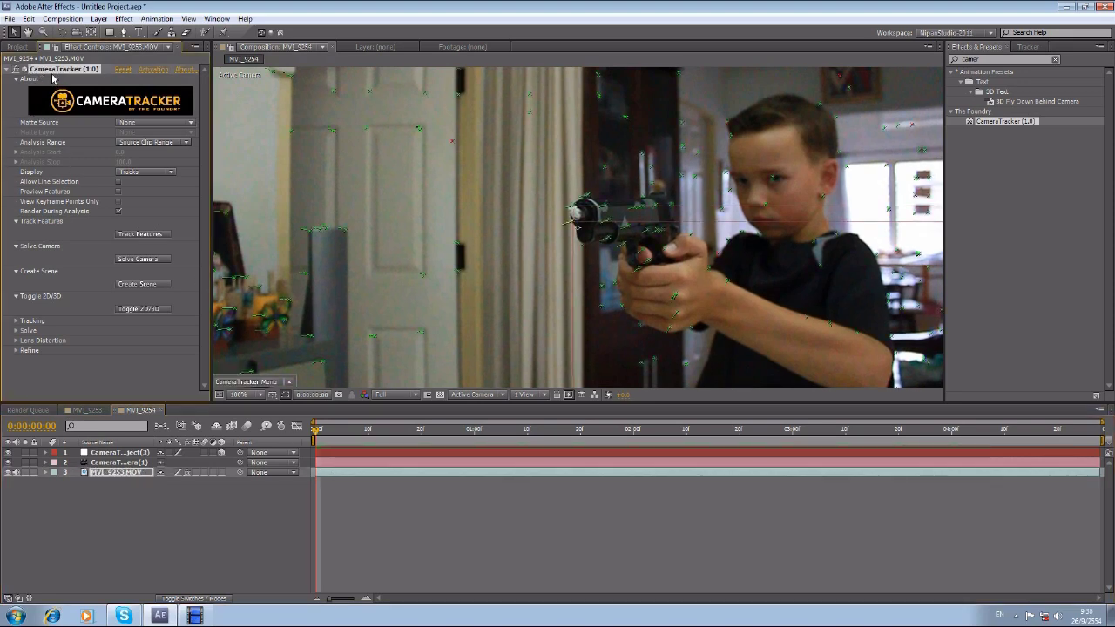
{"action": "scroll", "coordinate": [730, 170], "scroll_direction": "up", "scroll_amount": 2}
{"action": "left_click_drag", "start_coordinate": [718, 211], "coordinate": [538, 253]}
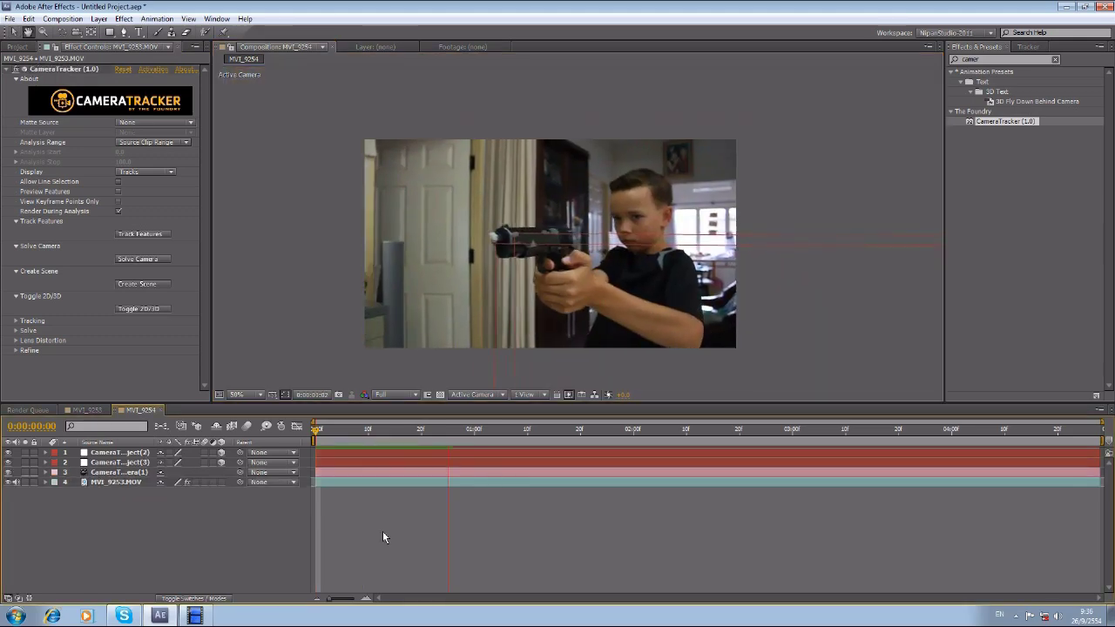
{"action": "left_click", "coordinate": [95, 461]}
{"action": "left_click", "coordinate": [102, 453]}
{"action": "key", "text": "Delete"}
Play back the composition to check how the remaining null follows the gun's muzzle.
{"action": "left_click", "coordinate": [333, 452]}
{"action": "scroll", "coordinate": [578, 229], "scroll_direction": "up", "scroll_amount": 1}
{"action": "scroll", "coordinate": [619, 231], "scroll_direction": "down", "scroll_amount": 2}
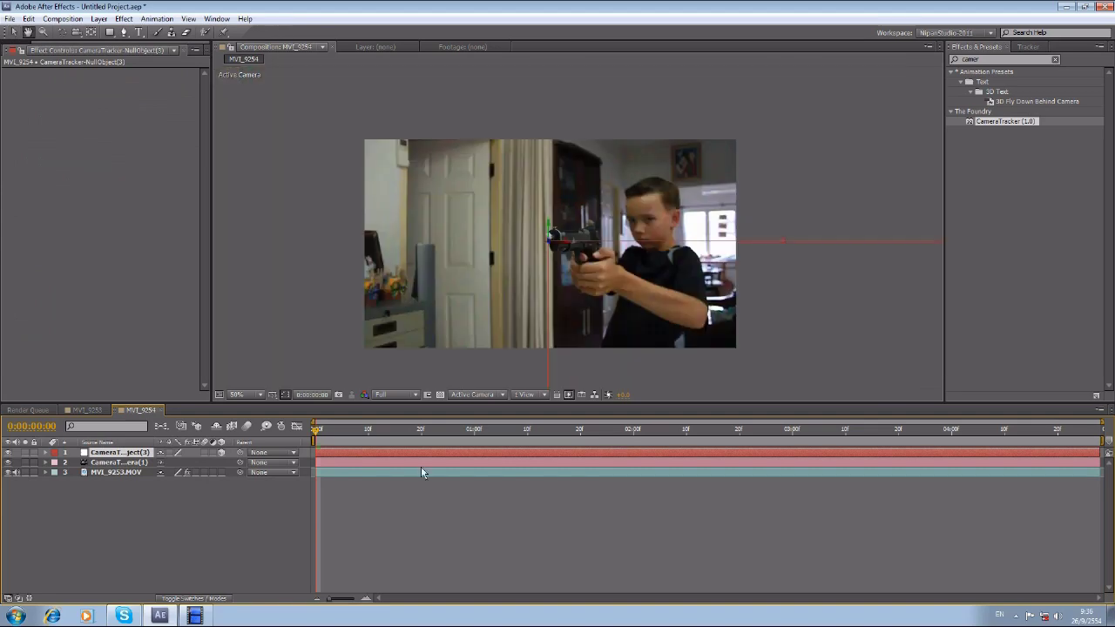
{"action": "key", "text": "space"}
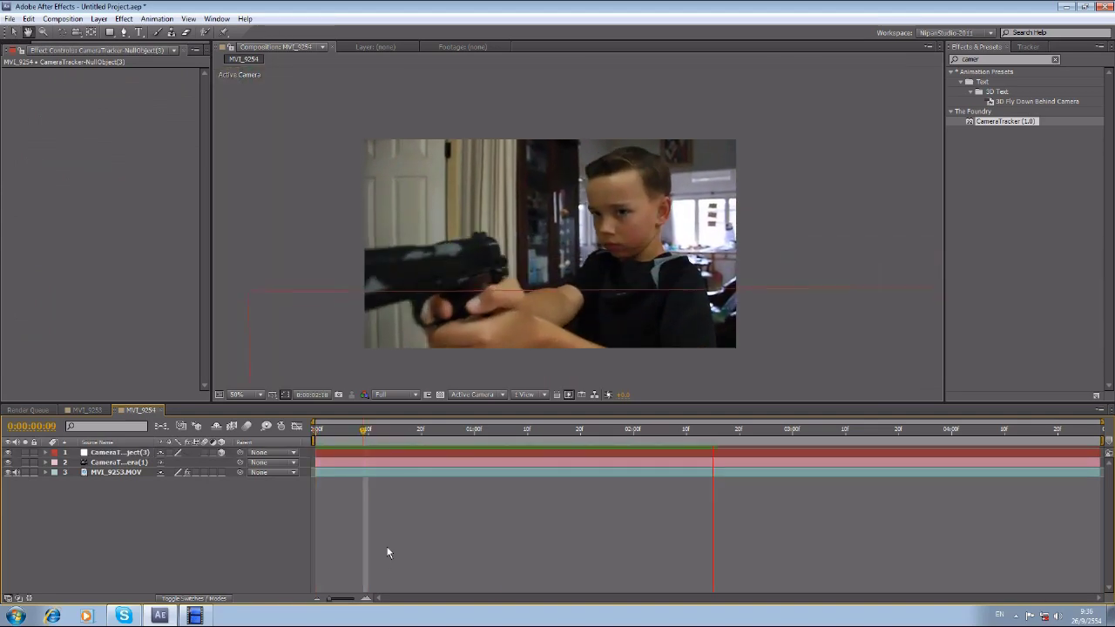
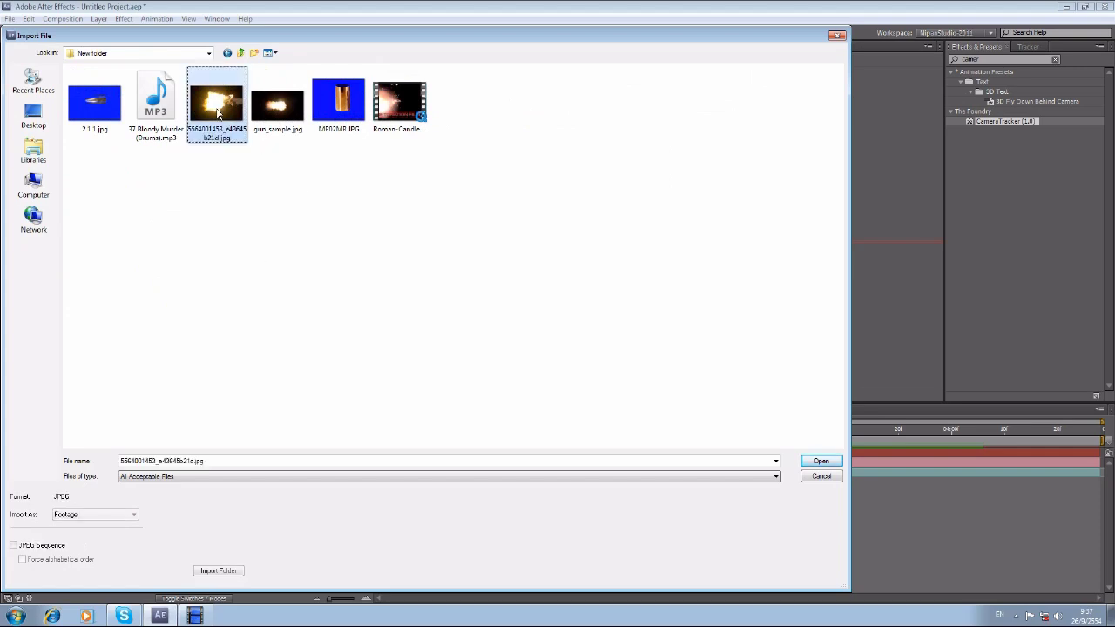
{"action": "left_click", "coordinate": [277, 105], "text": "ctrl"}
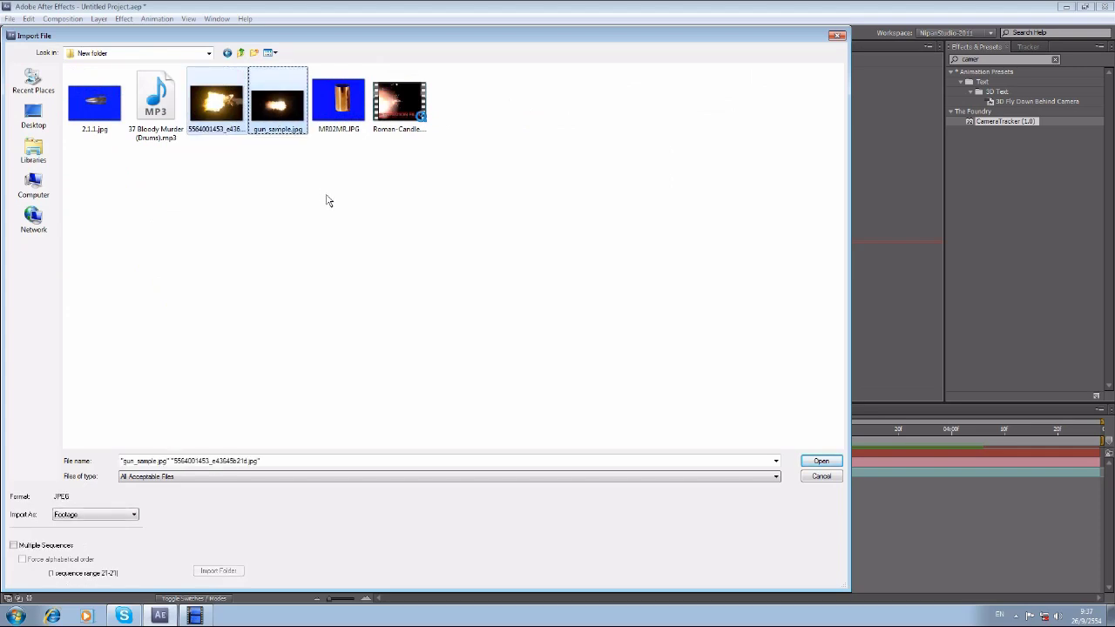
{"action": "key", "text": "Return"}
{"action": "left_click", "coordinate": [15, 166]}
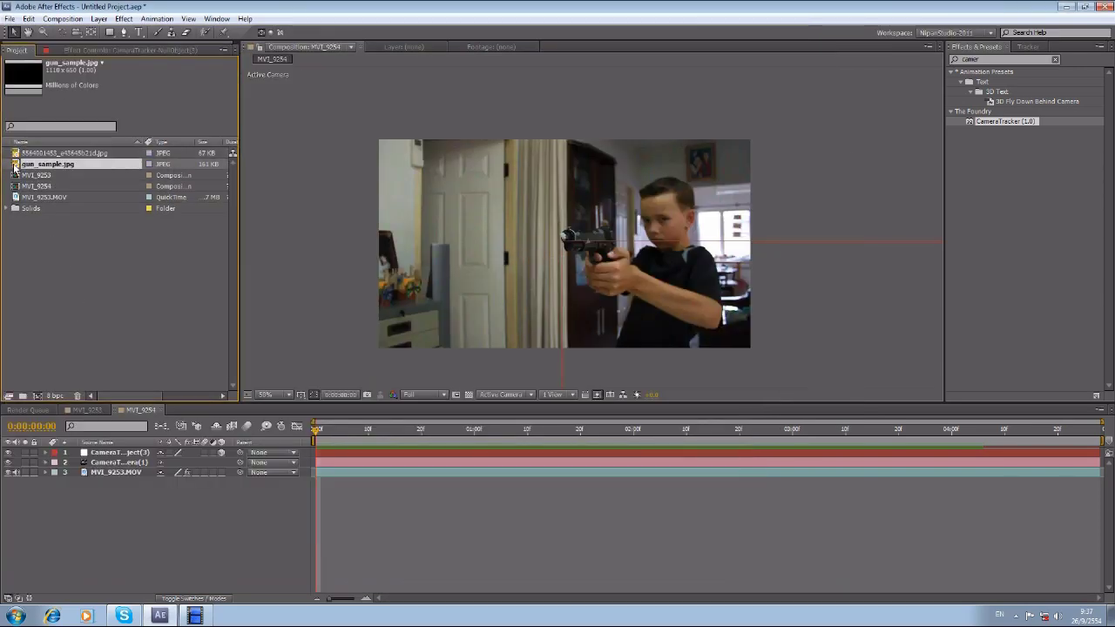
{"action": "double_click", "coordinate": [15, 166]}
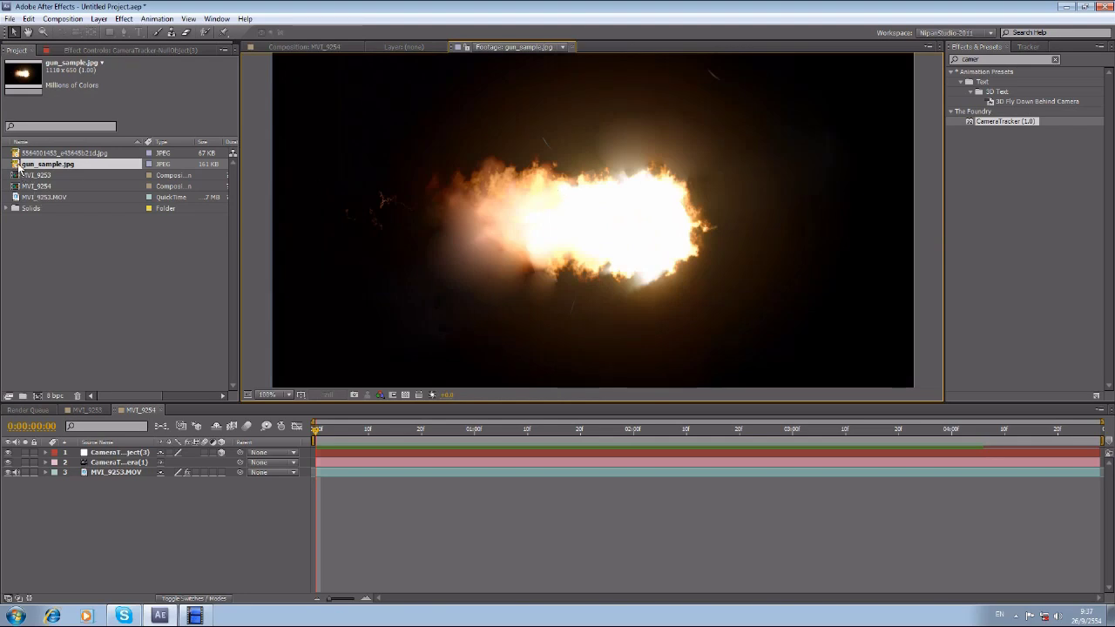
{"action": "double_click", "coordinate": [20, 153]}
{"action": "scroll", "coordinate": [580, 174], "scroll_direction": "up", "scroll_amount": 3}
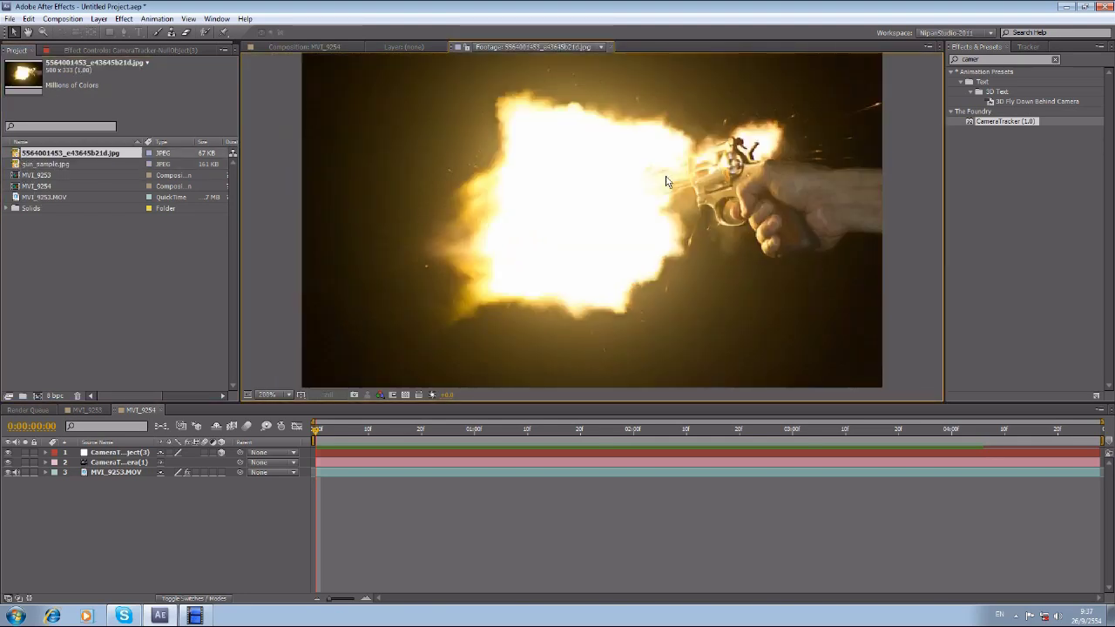
{"action": "scroll", "coordinate": [730, 194], "scroll_direction": "down", "scroll_amount": 2}
{"action": "double_click", "coordinate": [14, 166]}
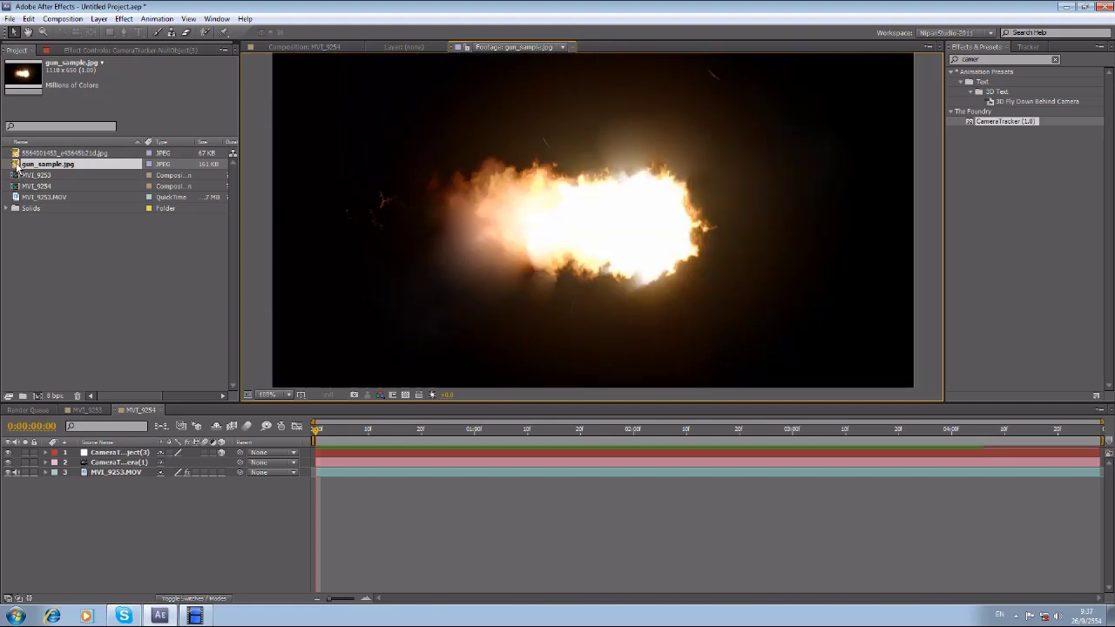
{"action": "double_click", "coordinate": [19, 154]}
{"action": "scroll", "coordinate": [666, 181], "scroll_direction": "up", "scroll_amount": 2}
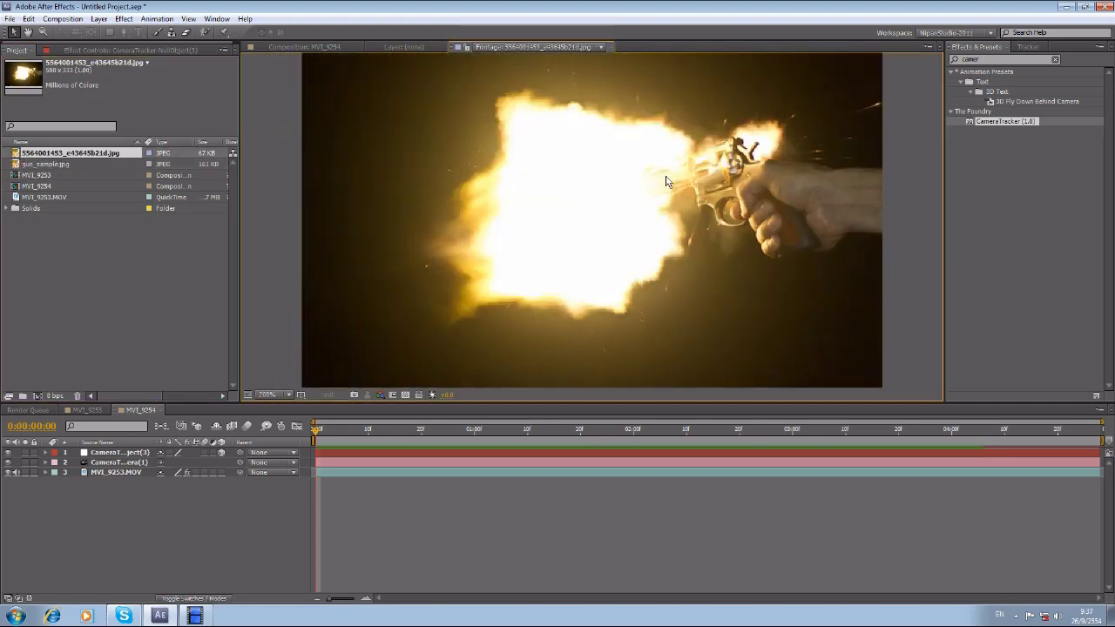
{"action": "scroll", "coordinate": [729, 194], "scroll_direction": "down", "scroll_amount": 2}
{"action": "double_click", "coordinate": [15, 166]}
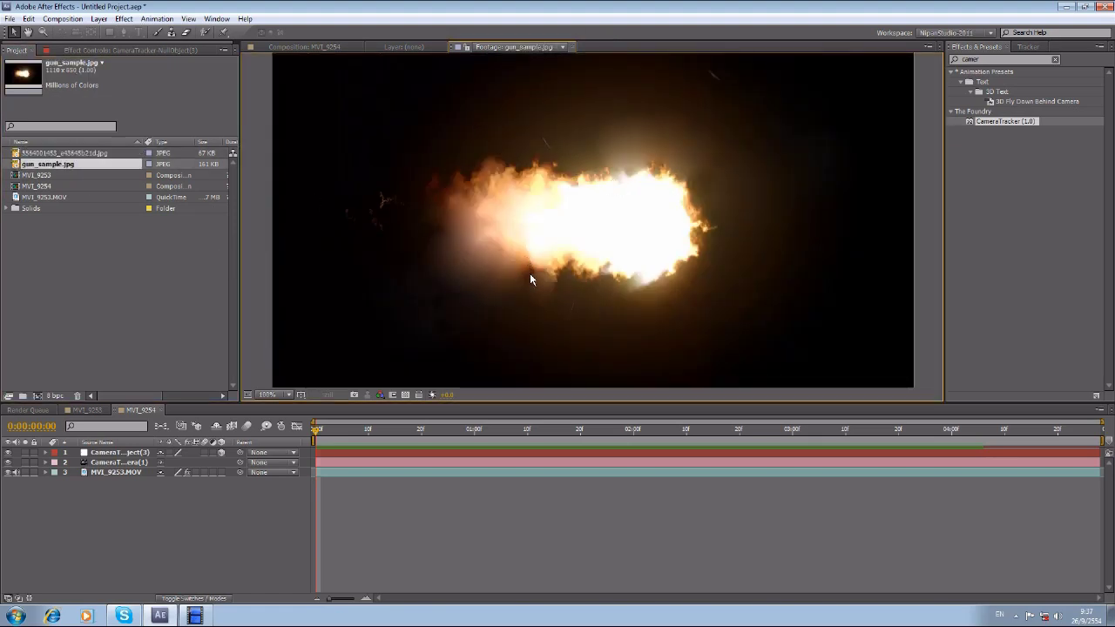
{"action": "left_click", "coordinate": [288, 49]}
{"action": "double_click", "coordinate": [61, 152]}
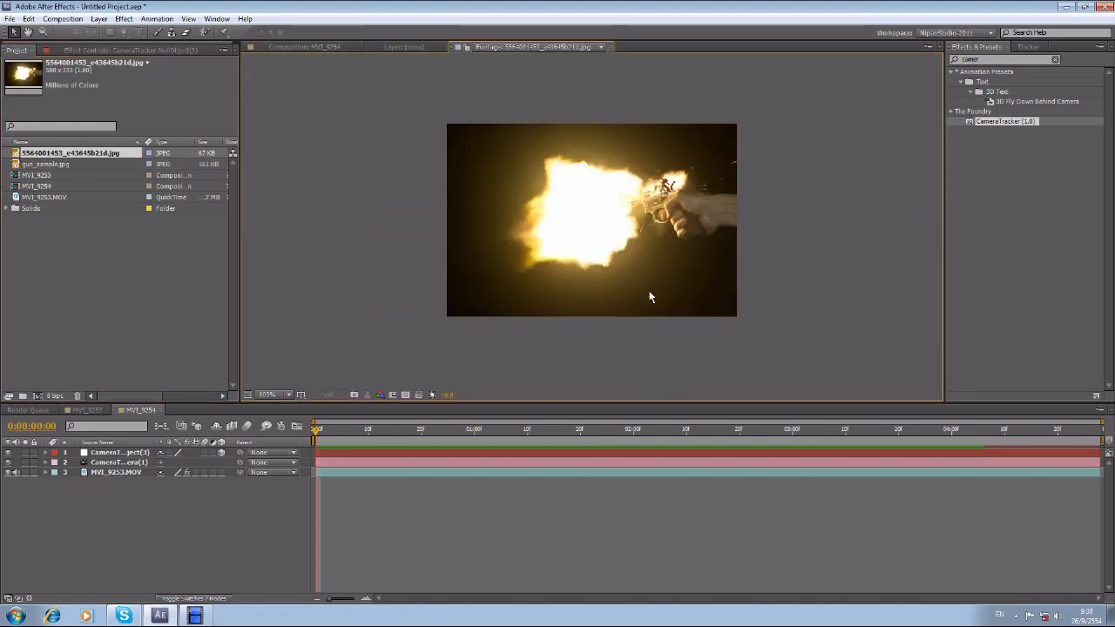
{"action": "left_click_drag", "start_coordinate": [15, 155], "coordinate": [324, 451]}
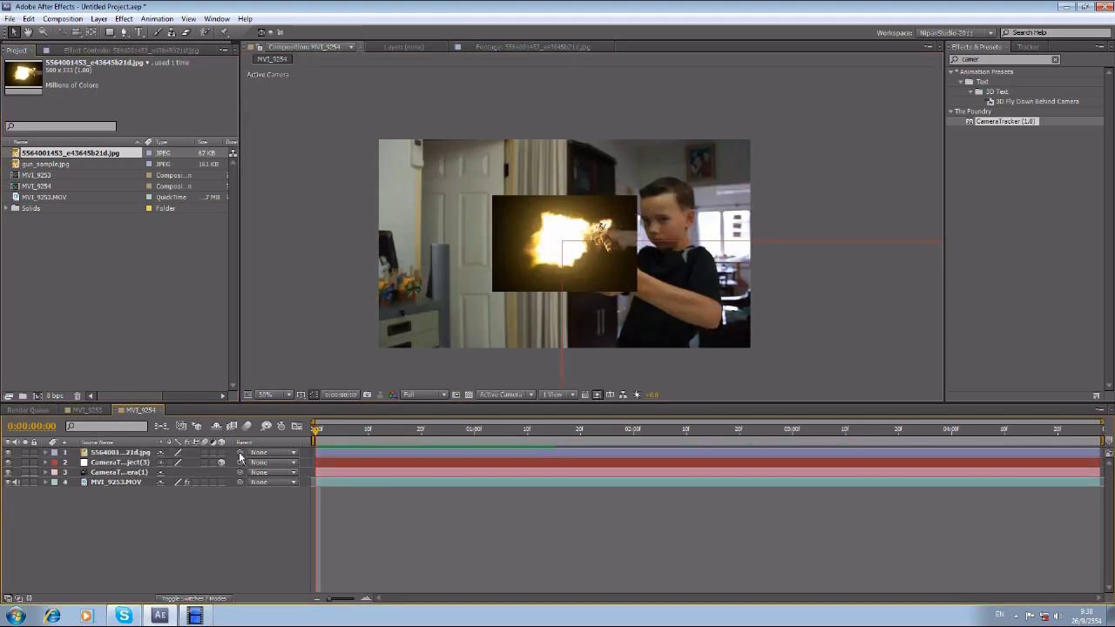
Try parenting the muzzle flash image to the CameraTracker null, preview the motion, and undo the parenting.
{"action": "left_click_drag", "start_coordinate": [240, 452], "coordinate": [117, 463]}
{"action": "key", "text": "space"}
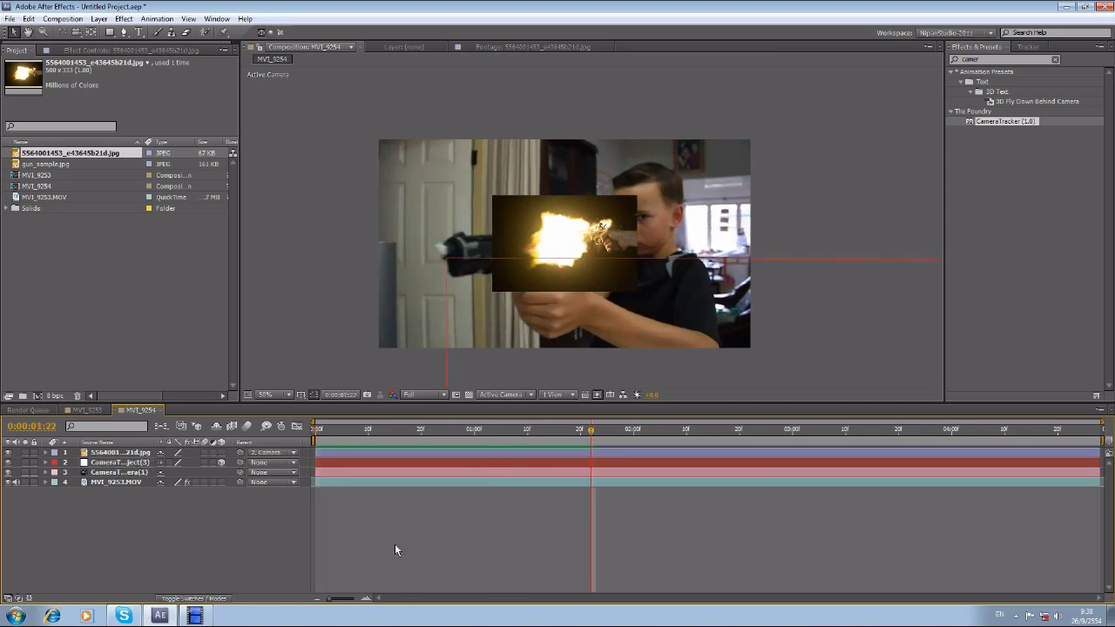
{"action": "key", "text": "ctrl+z"}
{"action": "key", "text": "Home"}
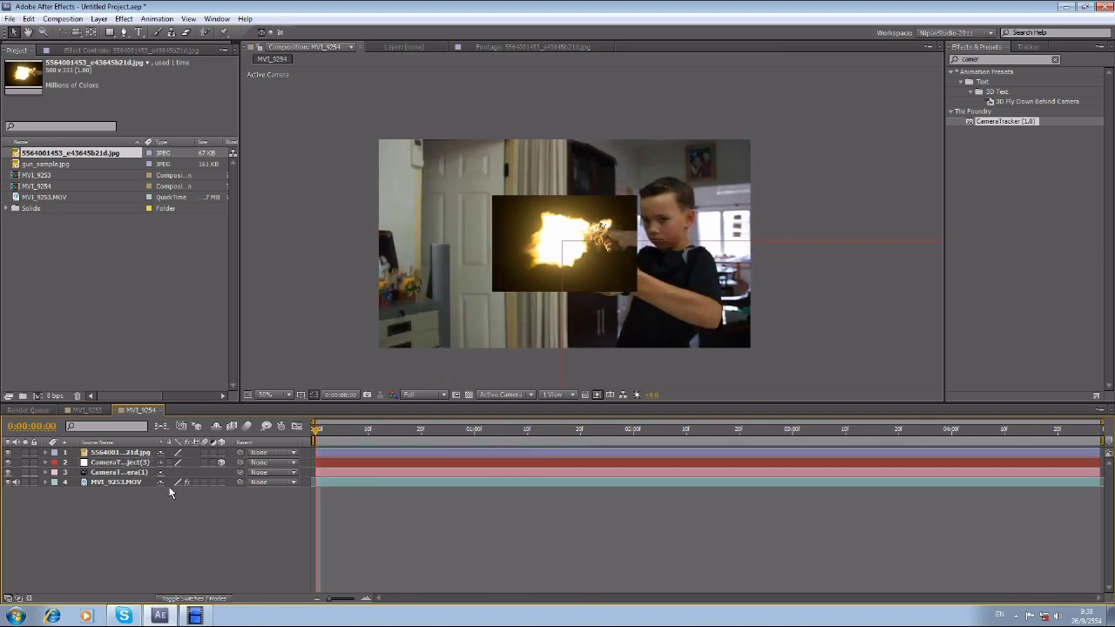
Switch the composition to the Top view and play it back to examine the tracked camera and the null object.
{"action": "left_click", "coordinate": [119, 472]}
{"action": "left_click", "coordinate": [118, 463]}
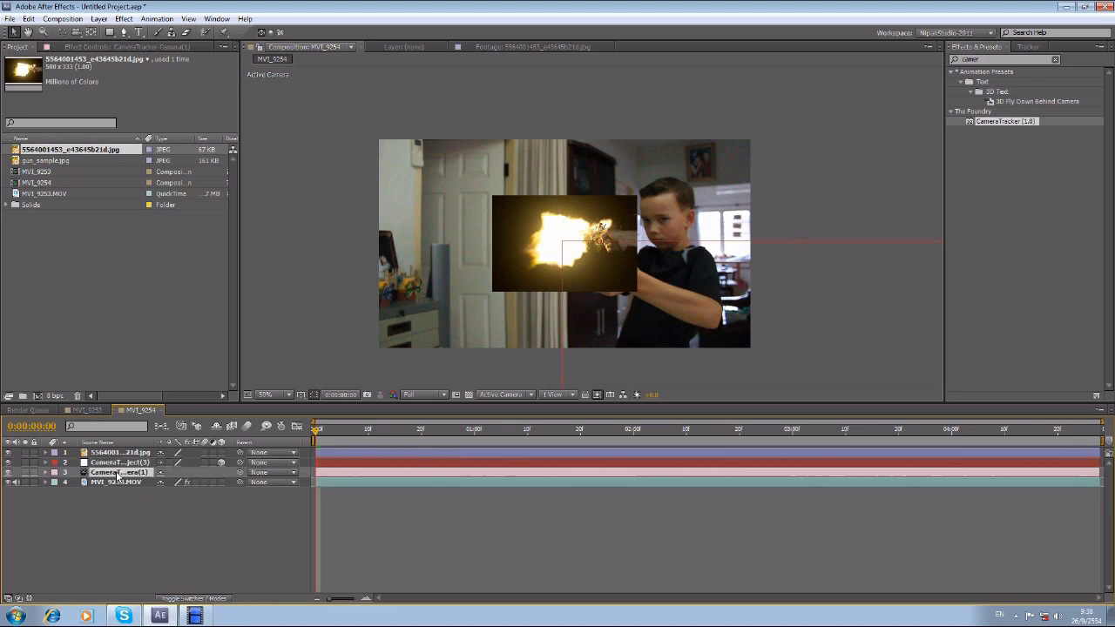
{"action": "left_click", "coordinate": [244, 513]}
{"action": "left_click", "coordinate": [505, 395]}
{"action": "left_click", "coordinate": [498, 465]}
{"action": "scroll", "coordinate": [629, 223], "scroll_direction": "down", "scroll_amount": 2}
{"action": "scroll", "coordinate": [629, 223], "scroll_direction": "up", "scroll_amount": 6}
{"action": "key", "text": "space"}
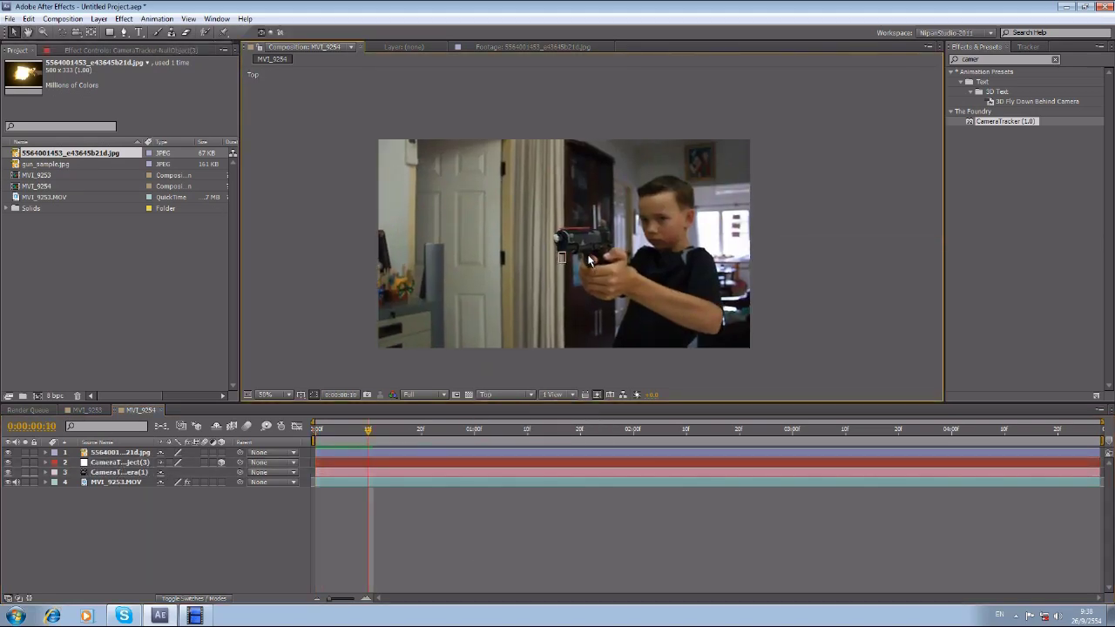
{"action": "scroll", "coordinate": [531, 294], "scroll_direction": "down", "scroll_amount": 2}
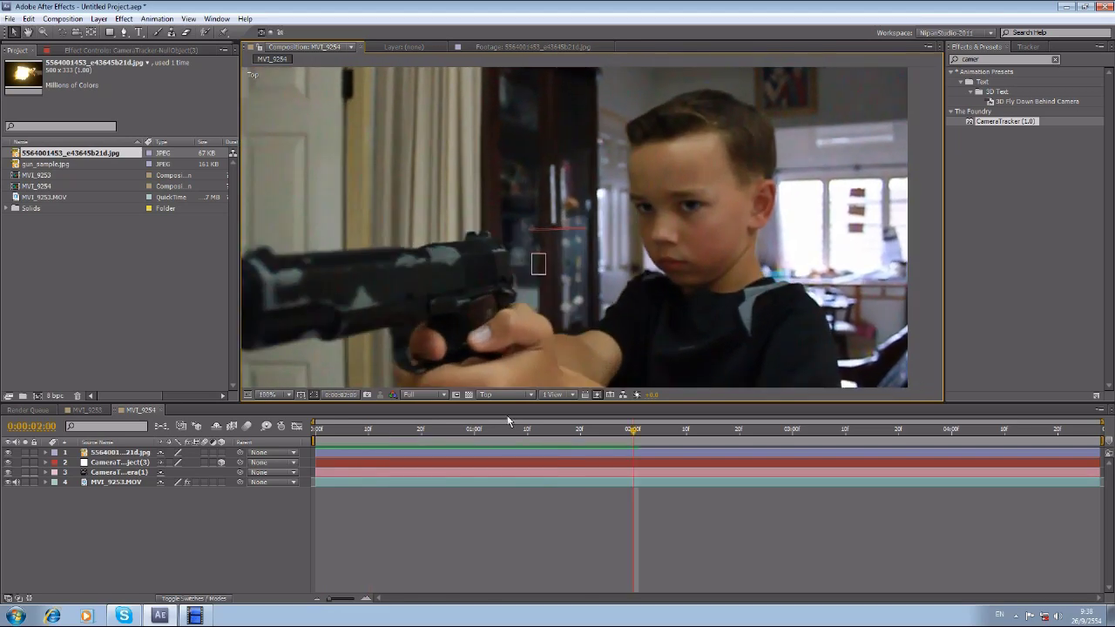
Examine the null and the camera's path from the Top view with MVI_9253.MOV hidden, and return to the Active Camera view.
{"action": "left_click", "coordinate": [8, 483]}
{"action": "left_click_drag", "start_coordinate": [528, 430], "coordinate": [315, 429]}
{"action": "scroll", "coordinate": [561, 270], "scroll_direction": "up", "scroll_amount": 1}
{"action": "left_click_drag", "start_coordinate": [540, 253], "coordinate": [540, 208]}
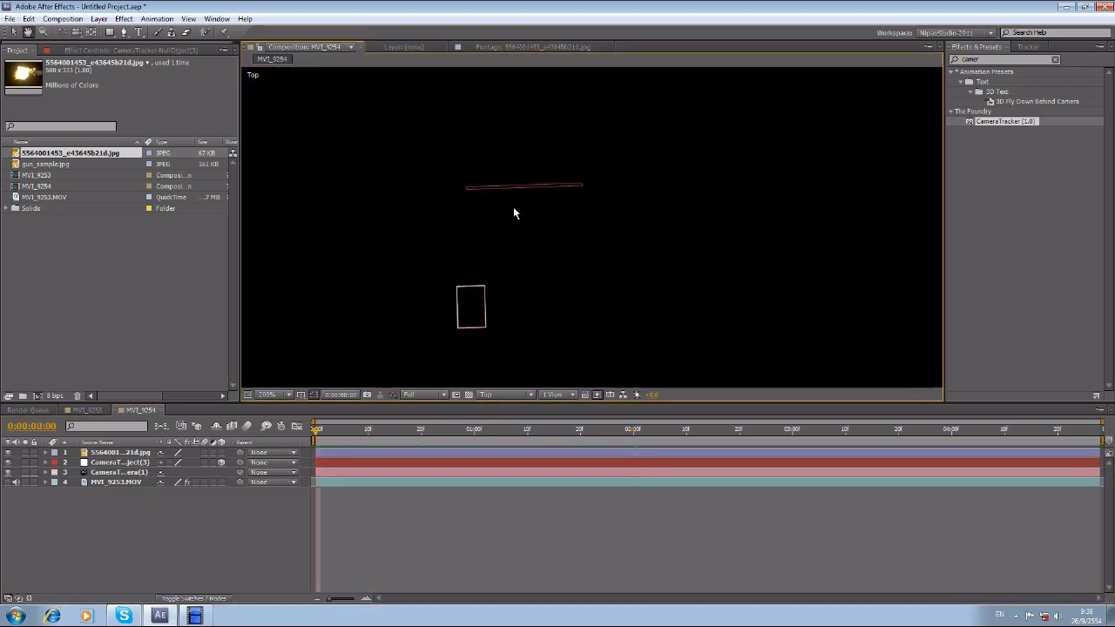
{"action": "left_click", "coordinate": [118, 462]}
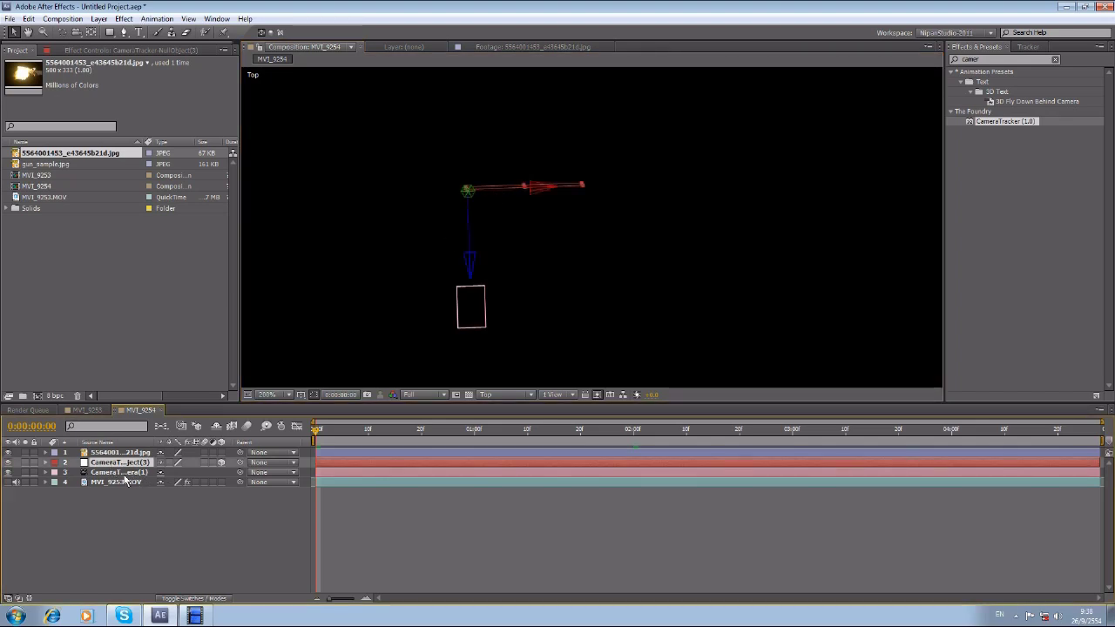
{"action": "left_click", "coordinate": [123, 473]}
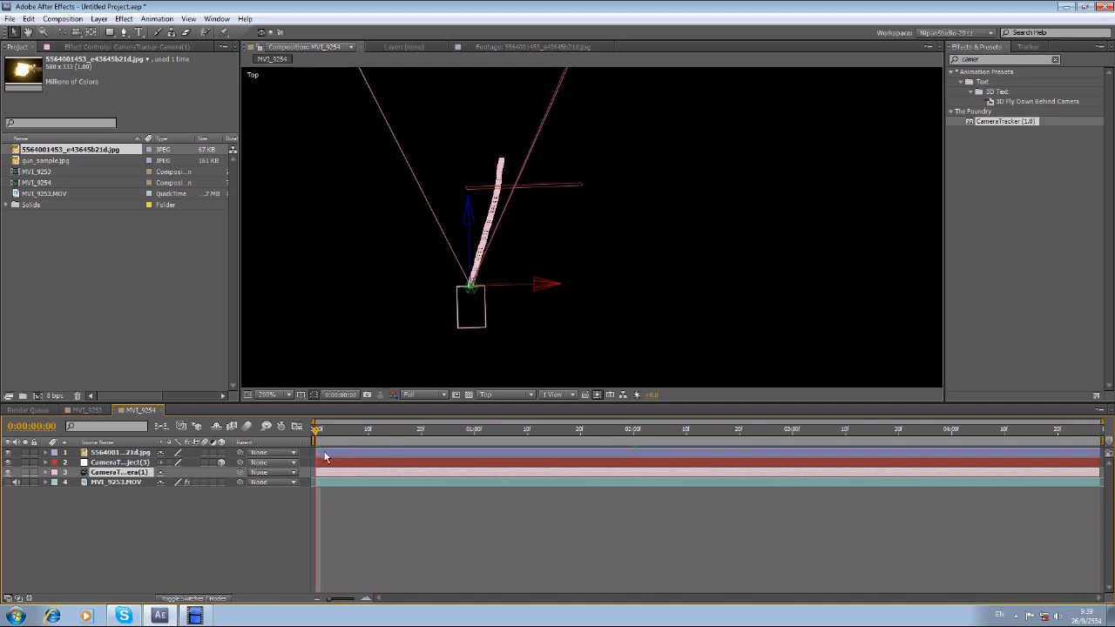
{"action": "key", "text": "space"}
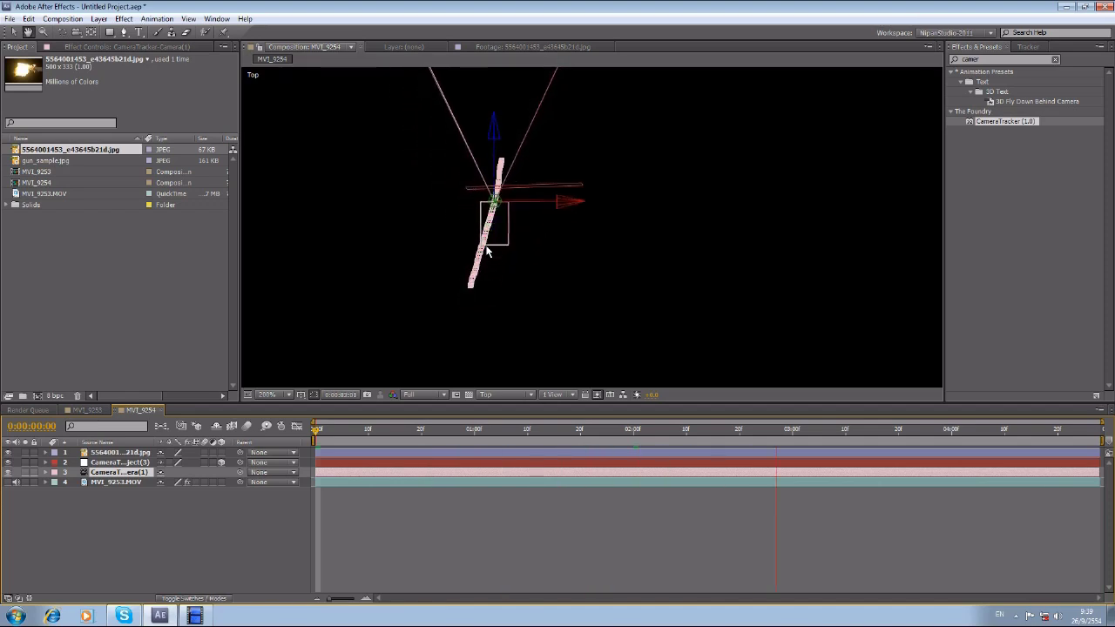
{"action": "key", "text": "space"}
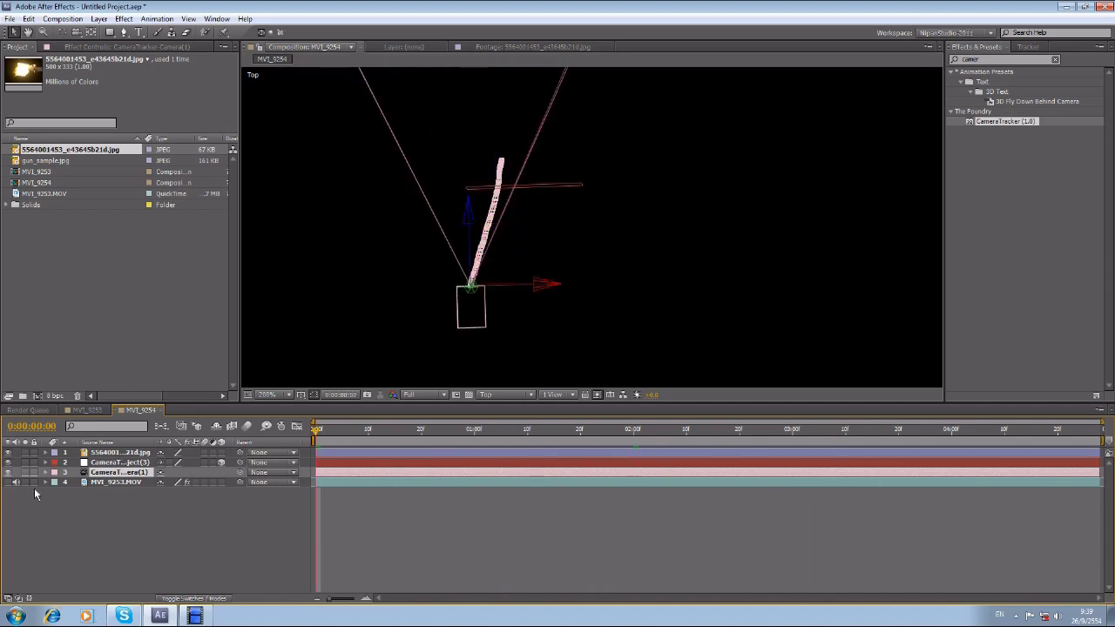
{"action": "left_click", "coordinate": [506, 395]}
{"action": "left_click", "coordinate": [505, 406]}
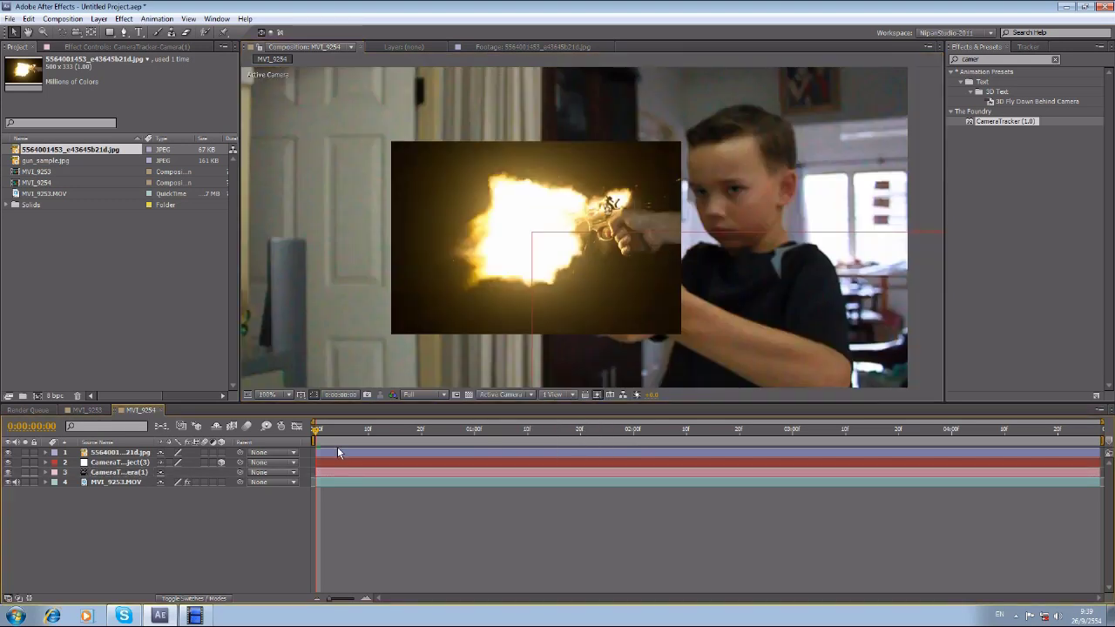
{"action": "left_click", "coordinate": [339, 453]}
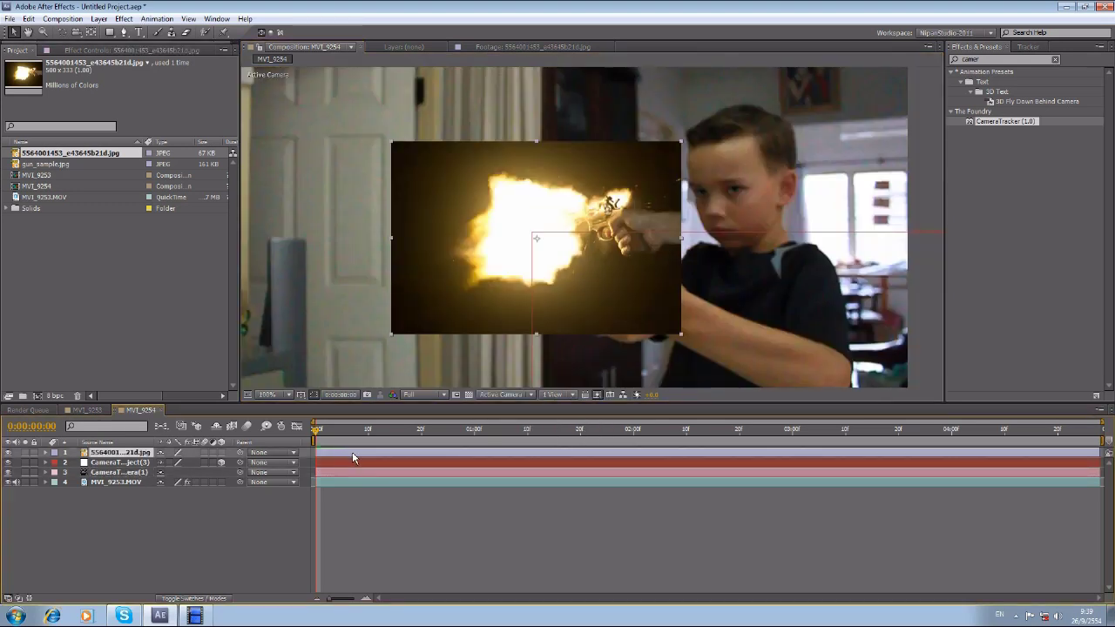
{"action": "double_click", "coordinate": [339, 453]}
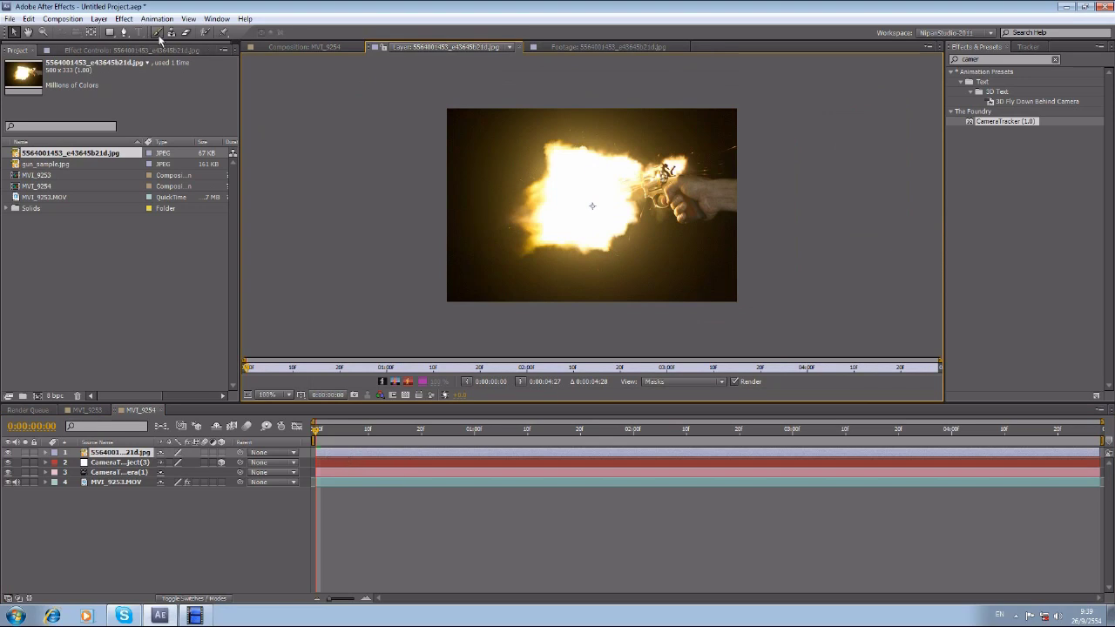
{"action": "left_click", "coordinate": [123, 32]}
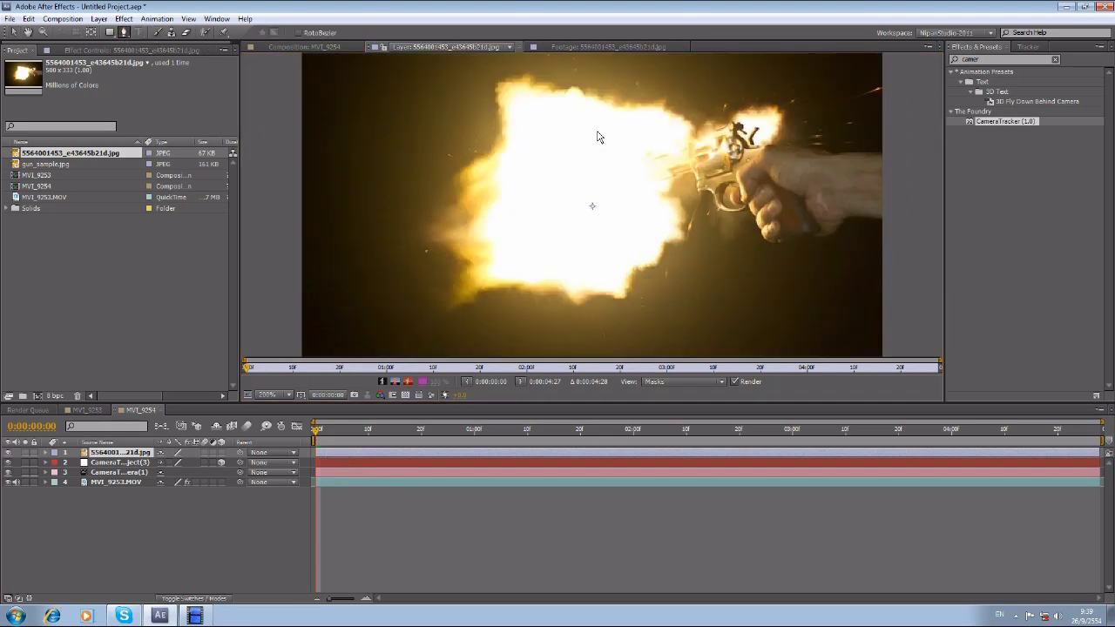
{"action": "left_click", "coordinate": [498, 263]}
{"action": "left_click_drag", "start_coordinate": [557, 257], "coordinate": [580, 261]}
{"action": "left_click_drag", "start_coordinate": [626, 262], "coordinate": [640, 256]}
{"action": "left_click", "coordinate": [646, 187]}
{"action": "left_click", "coordinate": [653, 149]}
{"action": "left_click", "coordinate": [616, 128]}
{"action": "left_click", "coordinate": [601, 126]}
{"action": "left_click", "coordinate": [538, 124]}
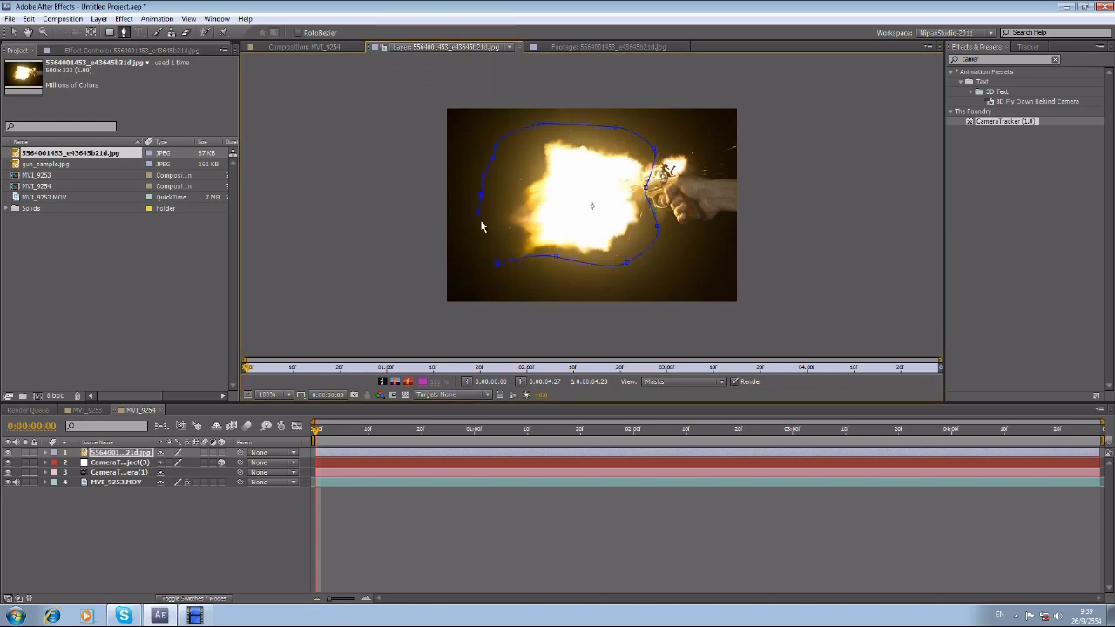
{"action": "left_click", "coordinate": [497, 265]}
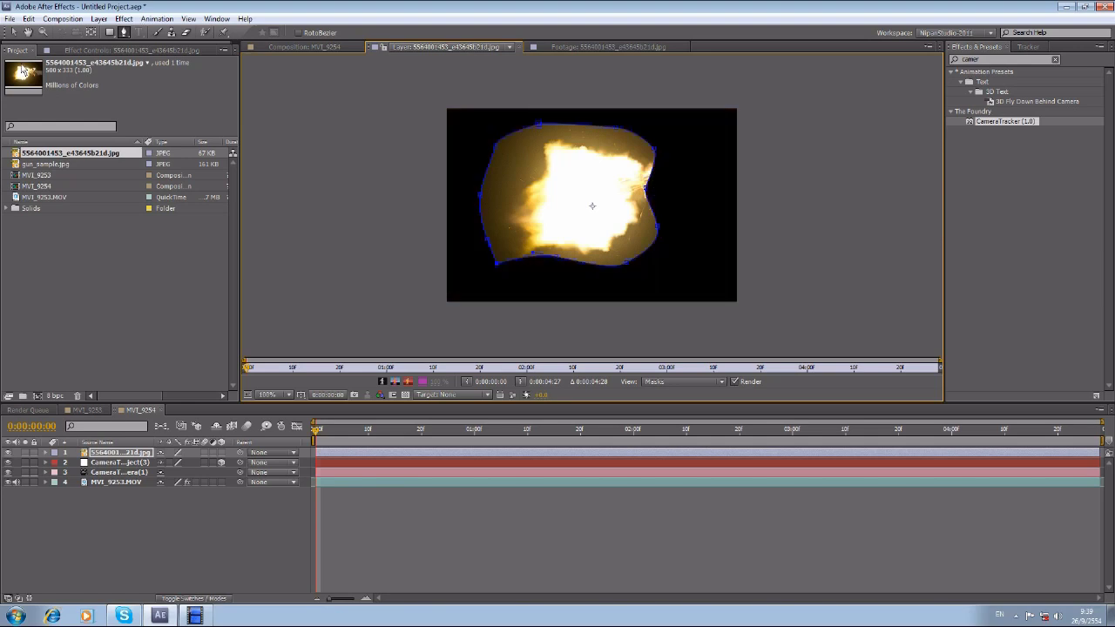
{"action": "left_click", "coordinate": [13, 32]}
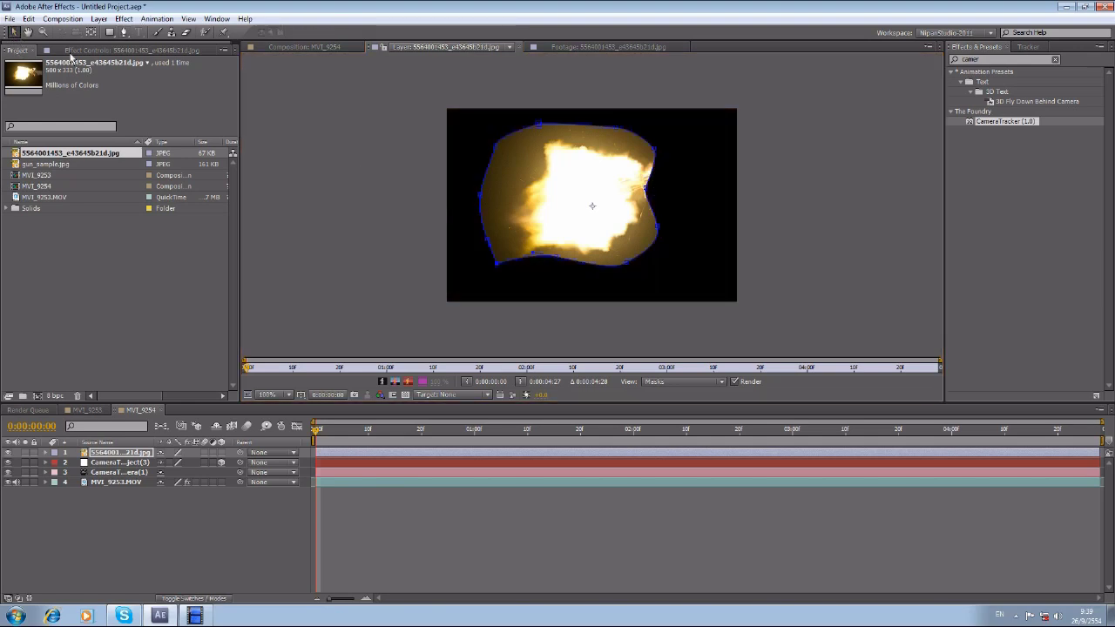
Feather the flash mask by about 74 pixels, set its expansion to about -33 pixels, and fit the MVI_9254 composition in the view.
{"action": "left_click", "coordinate": [45, 453]}
{"action": "left_click", "coordinate": [56, 461]}
{"action": "left_click", "coordinate": [65, 472]}
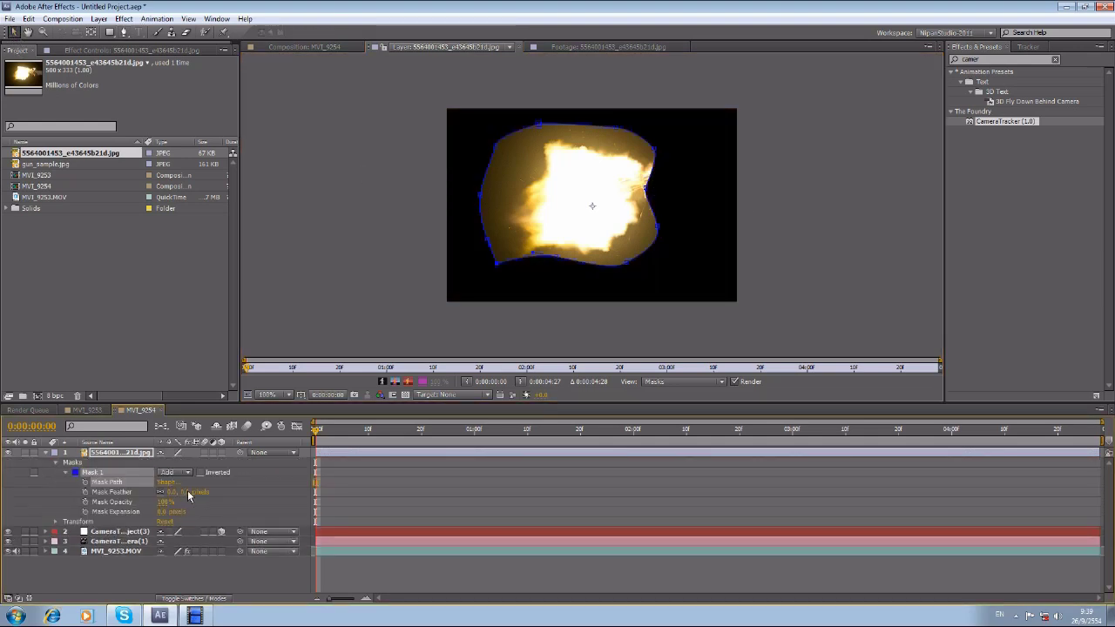
{"action": "left_click_drag", "start_coordinate": [188, 492], "coordinate": [228, 495]}
{"action": "left_click_drag", "start_coordinate": [164, 512], "coordinate": [163, 518]}
{"action": "left_click", "coordinate": [305, 46]}
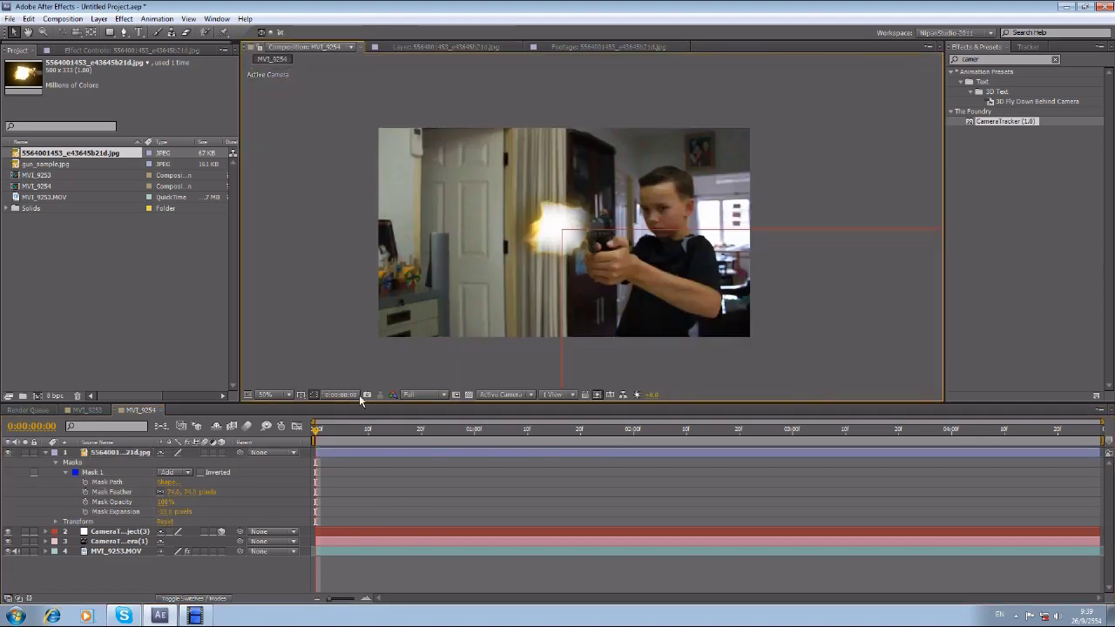
{"action": "left_click", "coordinate": [292, 395]}
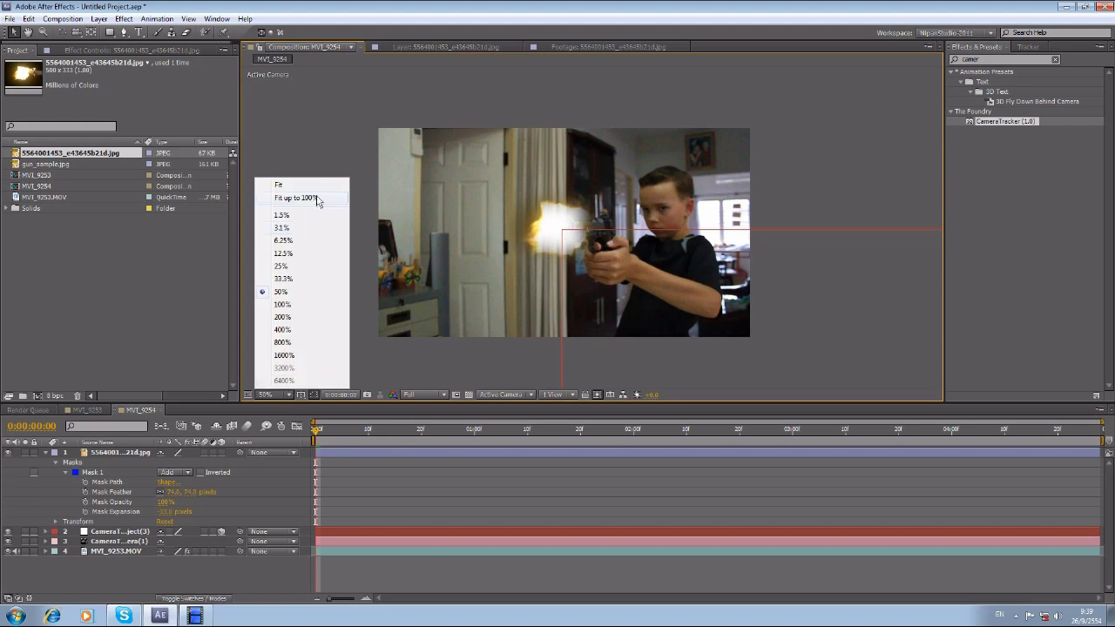
{"action": "left_click", "coordinate": [314, 190]}
{"action": "left_click", "coordinate": [45, 453]}
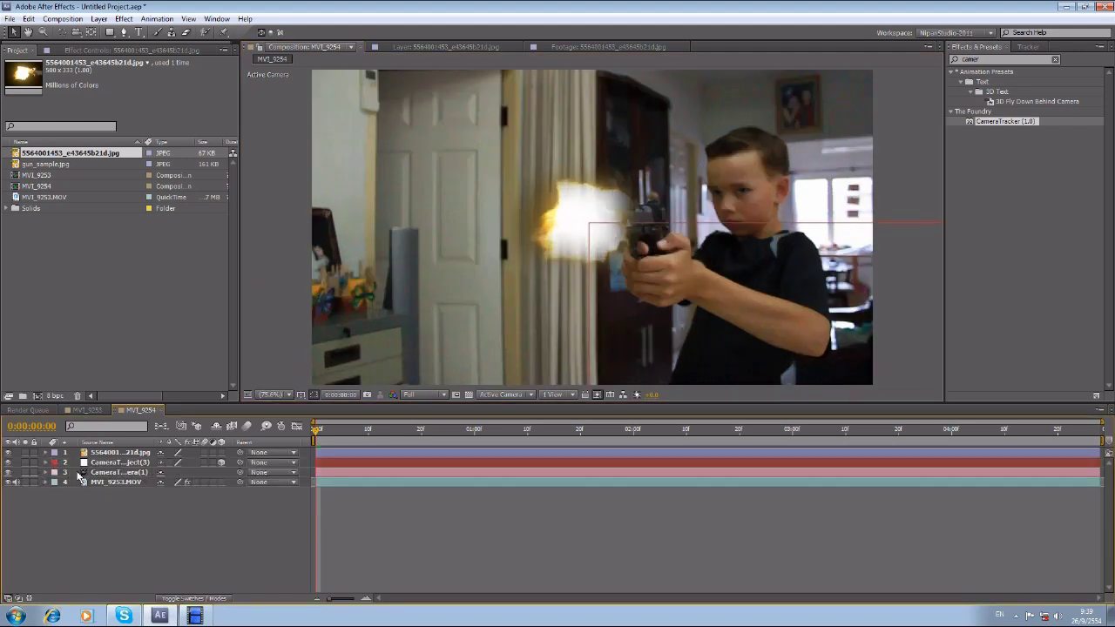
Reveal the Position properties of the CameraTracker null and the muzzle flash image.
{"action": "left_click", "coordinate": [116, 466]}
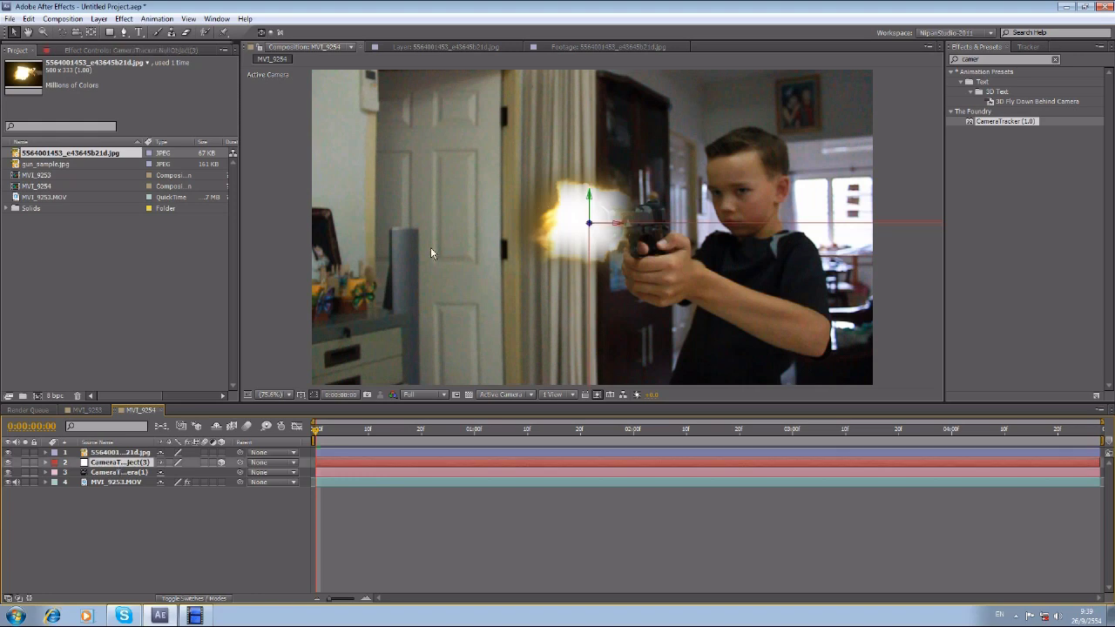
{"action": "left_click", "coordinate": [561, 253]}
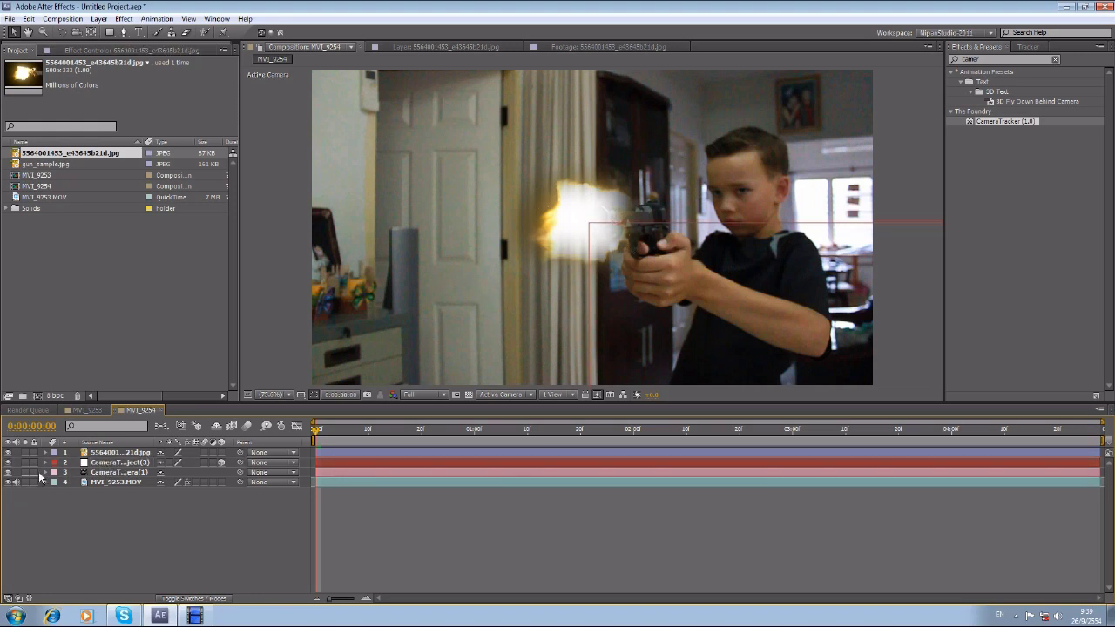
{"action": "left_click", "coordinate": [117, 465]}
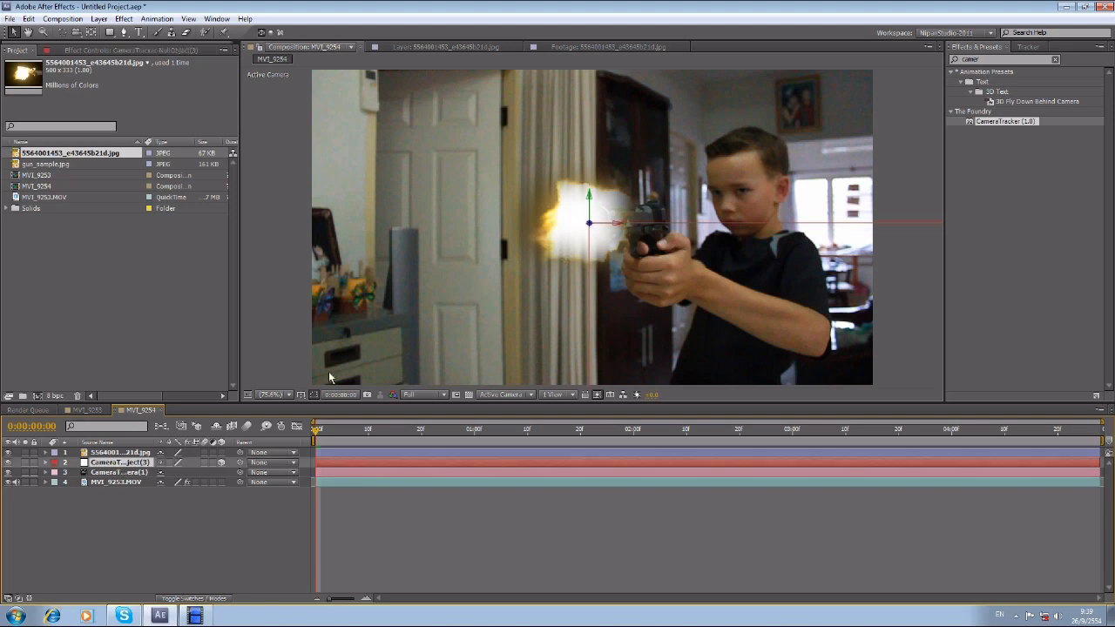
{"action": "key", "text": "p"}
{"action": "left_click", "coordinate": [122, 454]}
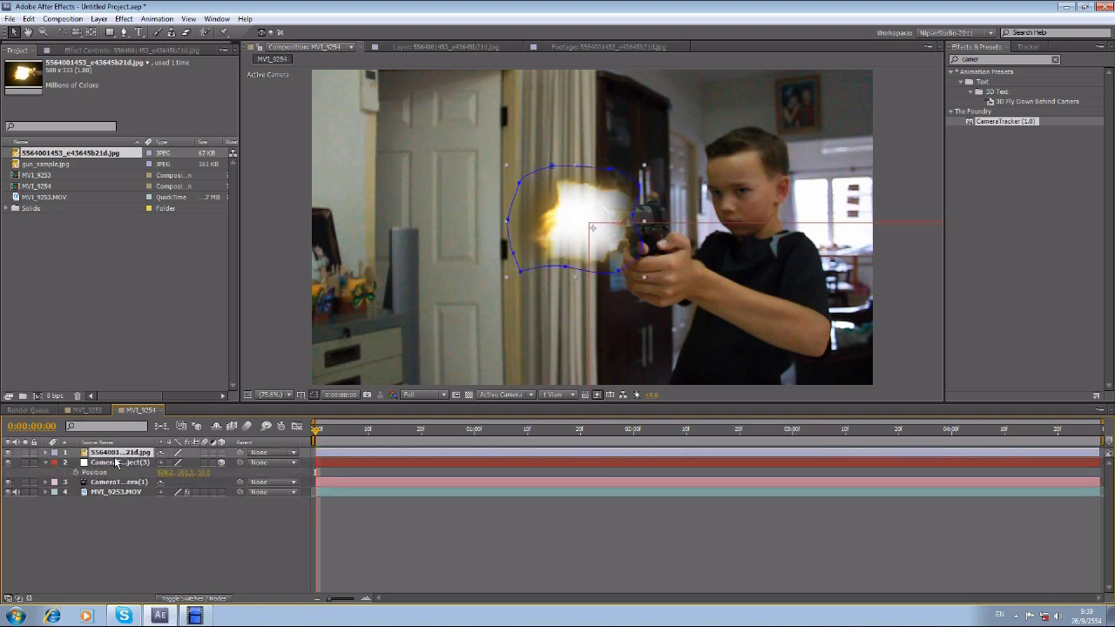
{"action": "key", "text": "p"}
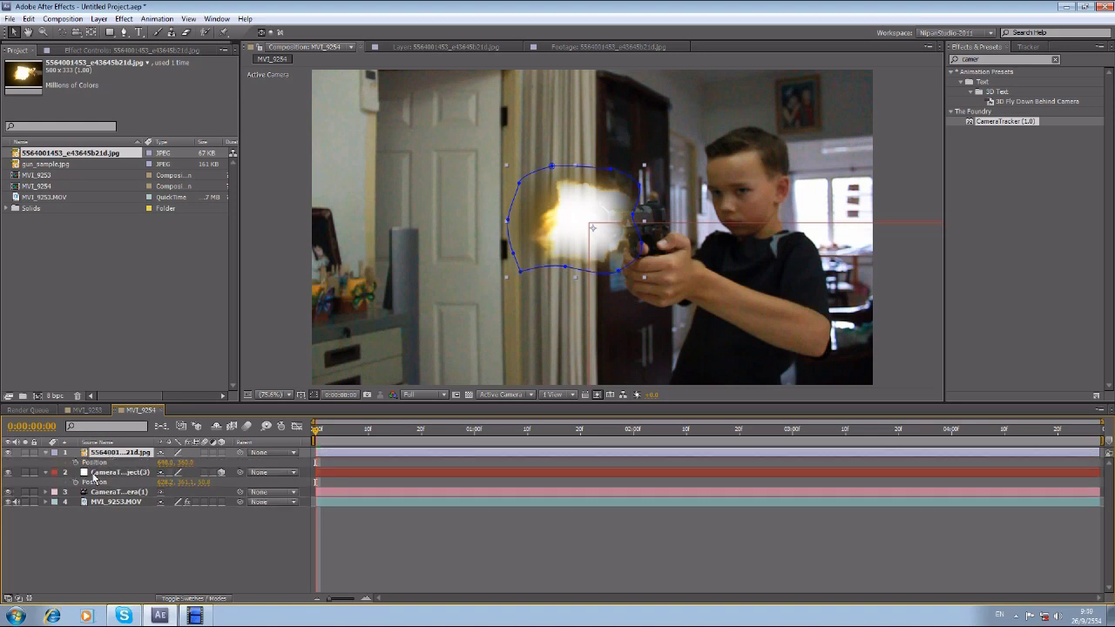
{"action": "left_click", "coordinate": [111, 473]}
{"action": "left_click", "coordinate": [257, 453]}
{"action": "key", "text": "ctrl+Down"}
{"action": "key", "text": "ctrl+Up"}
{"action": "key", "text": "ctrl+Down"}
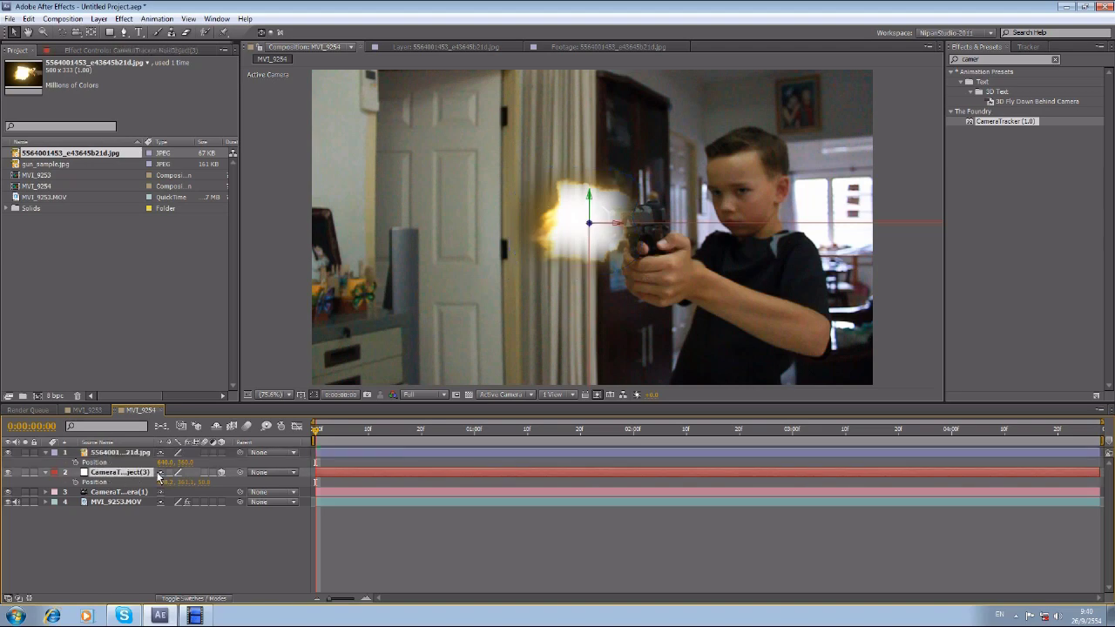
Make the muzzle flash image a 3D layer and examine its full extent around the frame.
{"action": "left_click", "coordinate": [221, 452]}
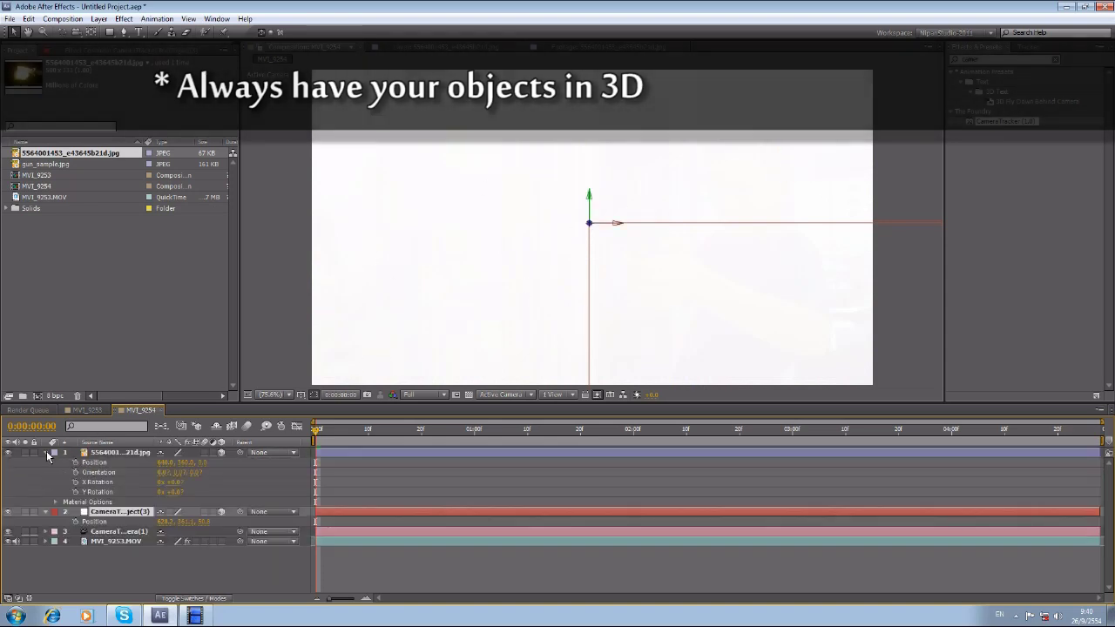
{"action": "left_click", "coordinate": [46, 453]}
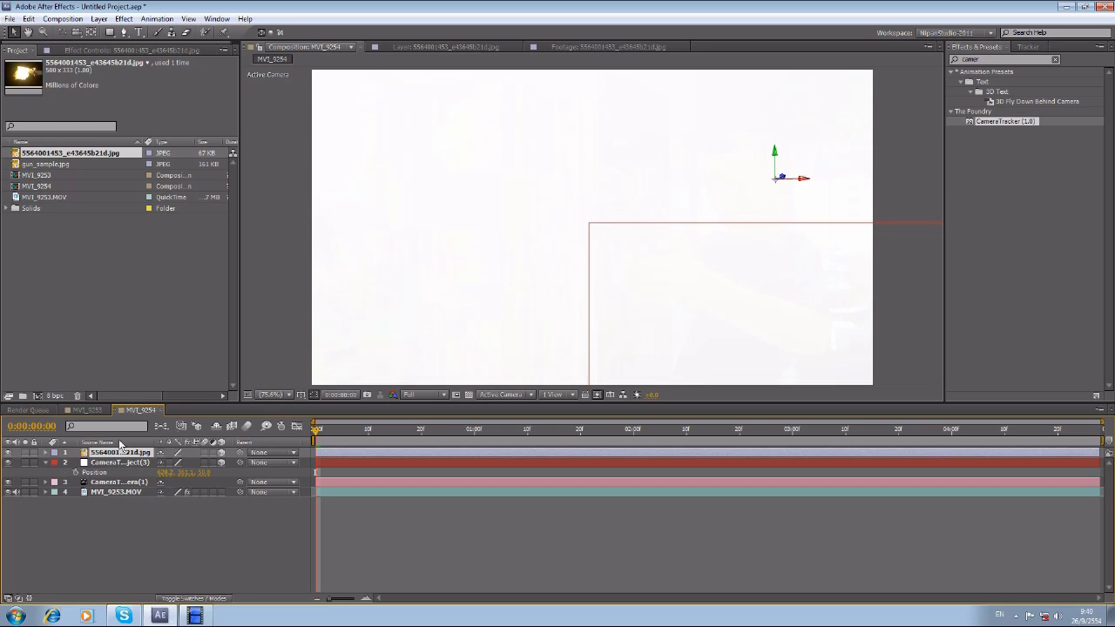
{"action": "scroll", "coordinate": [498, 272], "scroll_direction": "down", "scroll_amount": 2}
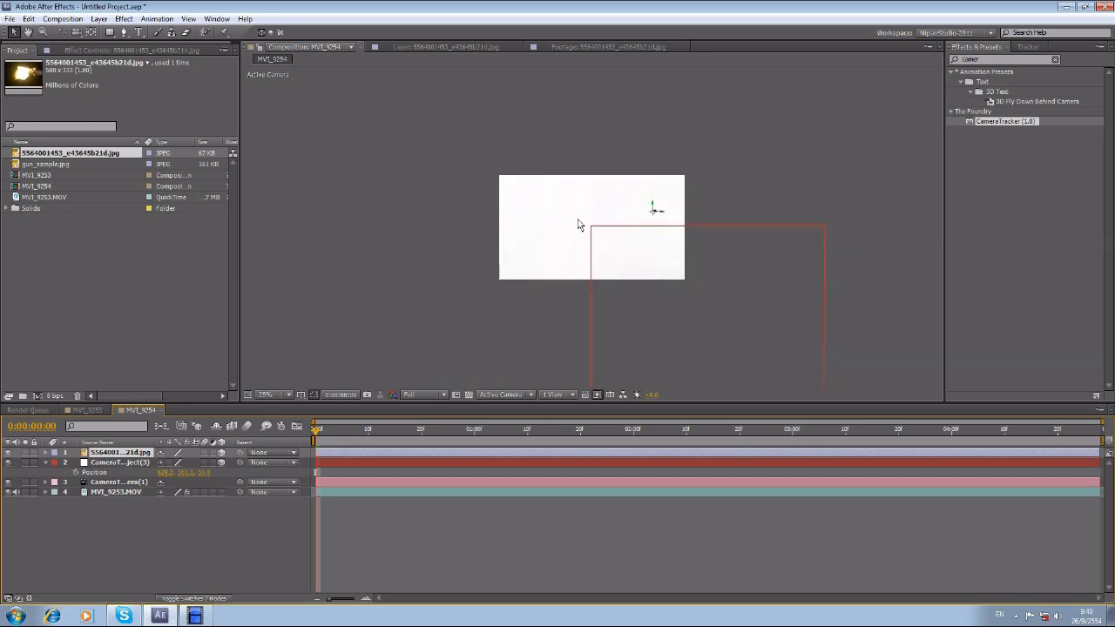
{"action": "scroll", "coordinate": [577, 224], "scroll_direction": "down", "scroll_amount": 2}
{"action": "key", "text": "comma"}
{"action": "key", "text": "comma"}
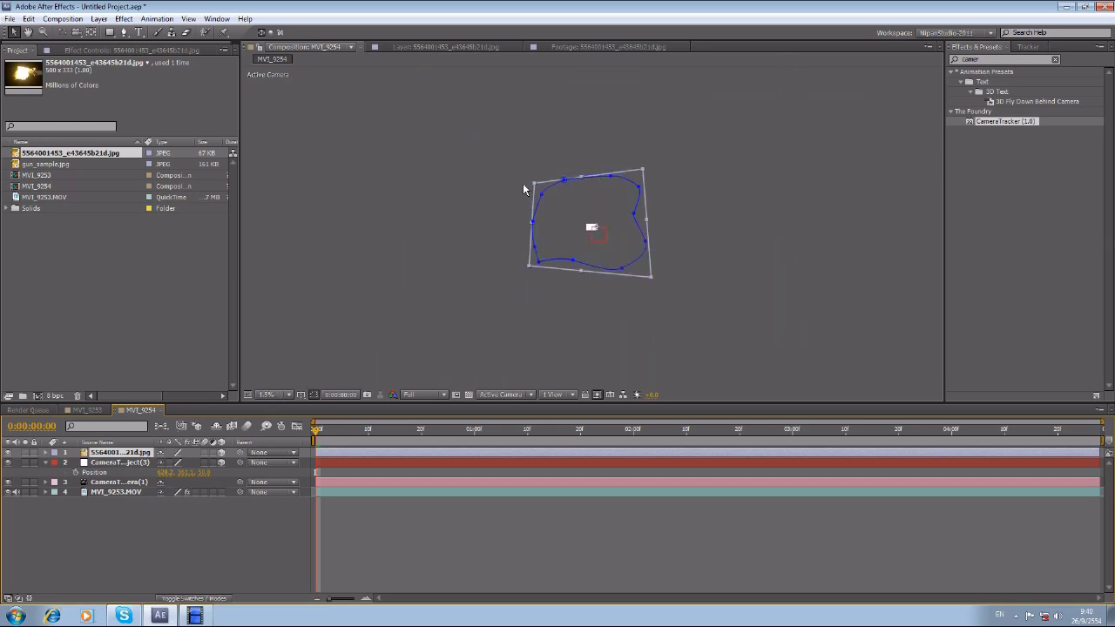
{"action": "key", "text": "period"}
{"action": "key", "text": "period"}
{"action": "key", "text": "period"}
{"action": "key", "text": "period"}
{"action": "key", "text": "period"}
{"action": "key", "text": "period"}
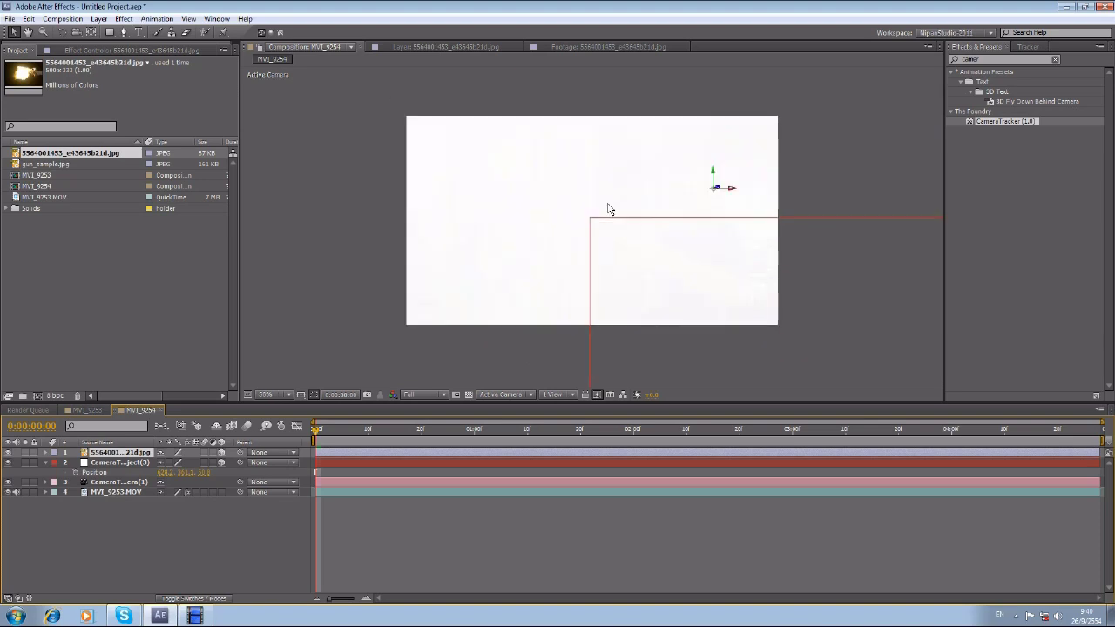
Copy the CameraTracker null's Position and paste it onto the muzzle flash image's Position.
{"action": "key", "text": "p"}
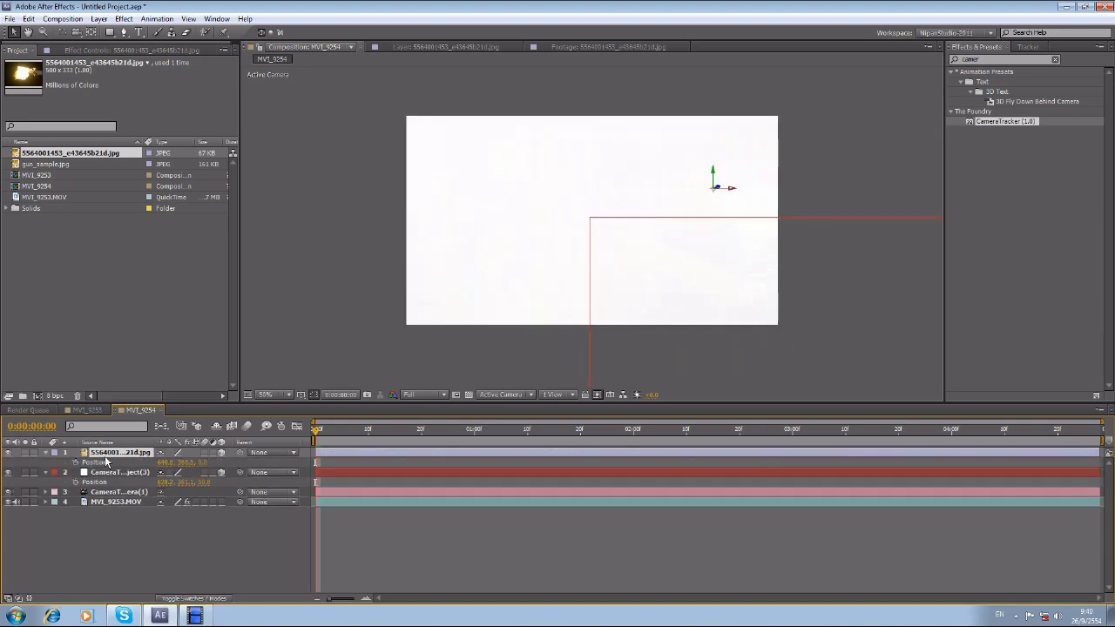
{"action": "left_click", "coordinate": [93, 483]}
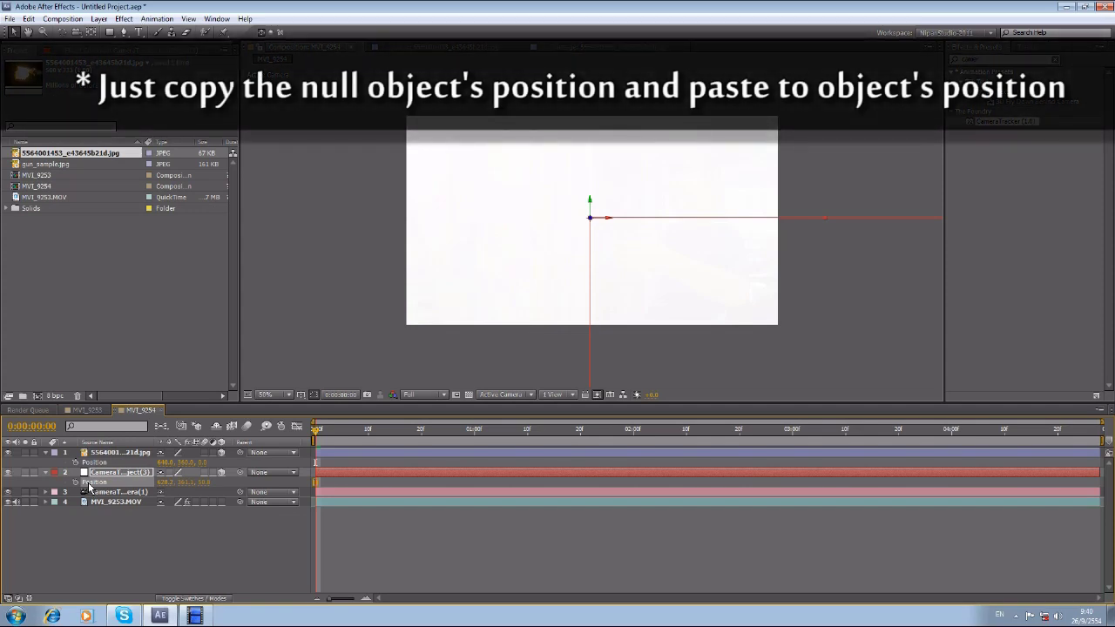
{"action": "left_click", "coordinate": [91, 464]}
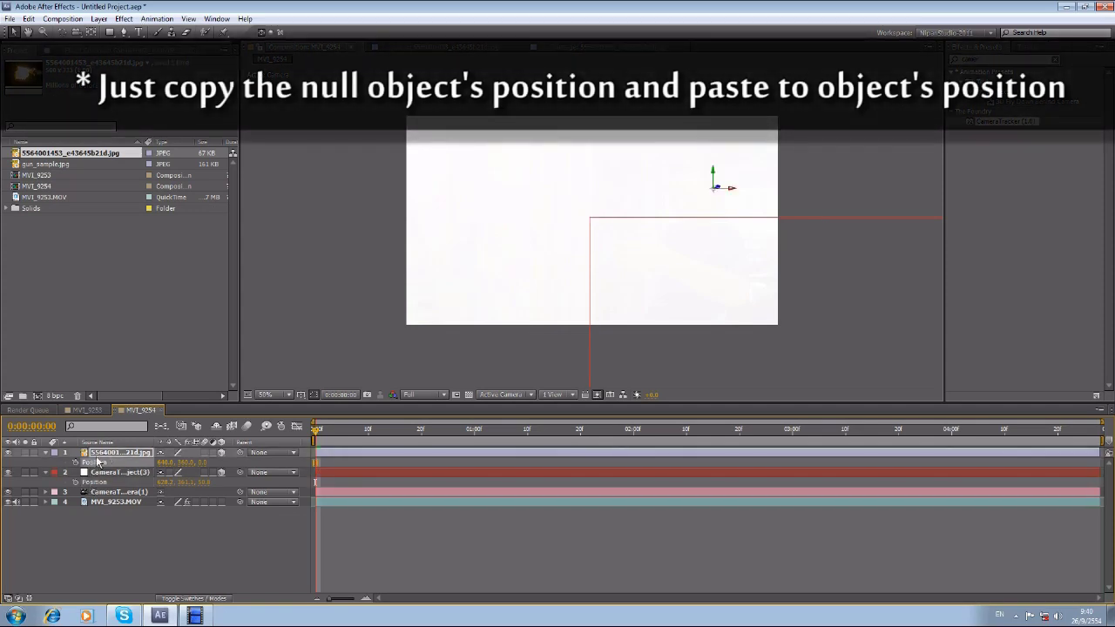
{"action": "key", "text": "ctrl+v"}
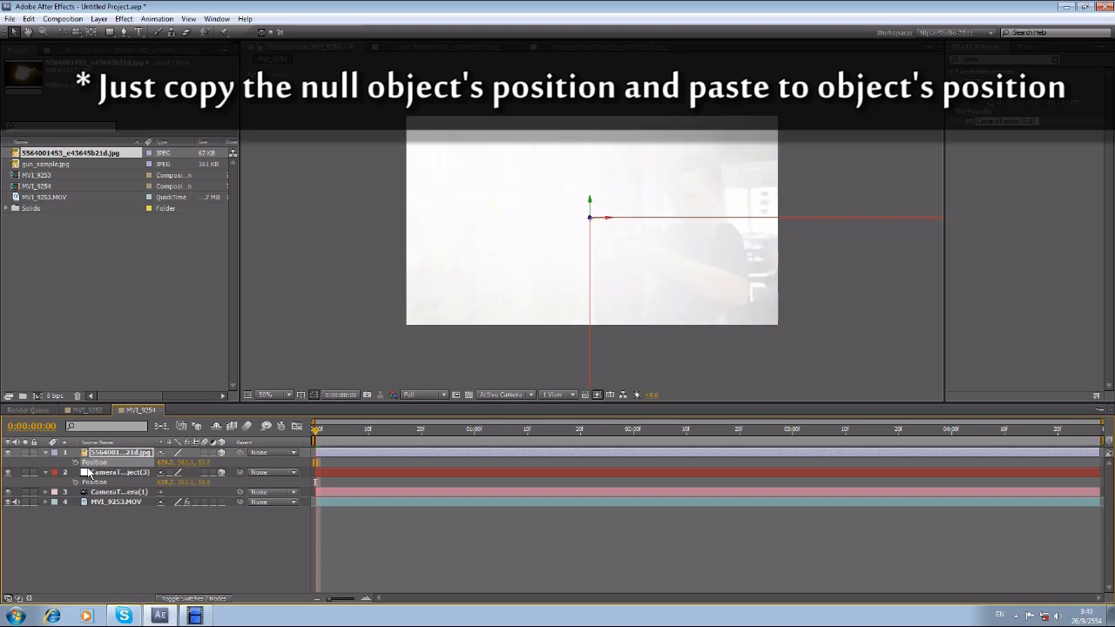
{"action": "left_click", "coordinate": [389, 540]}
Scale the muzzle flash image down to 10%, trying 50% and 20% first.
{"action": "scroll", "coordinate": [575, 224], "scroll_direction": "down", "scroll_amount": 4}
{"action": "scroll", "coordinate": [570, 218], "scroll_direction": "up", "scroll_amount": 2}
{"action": "left_click", "coordinate": [113, 452]}
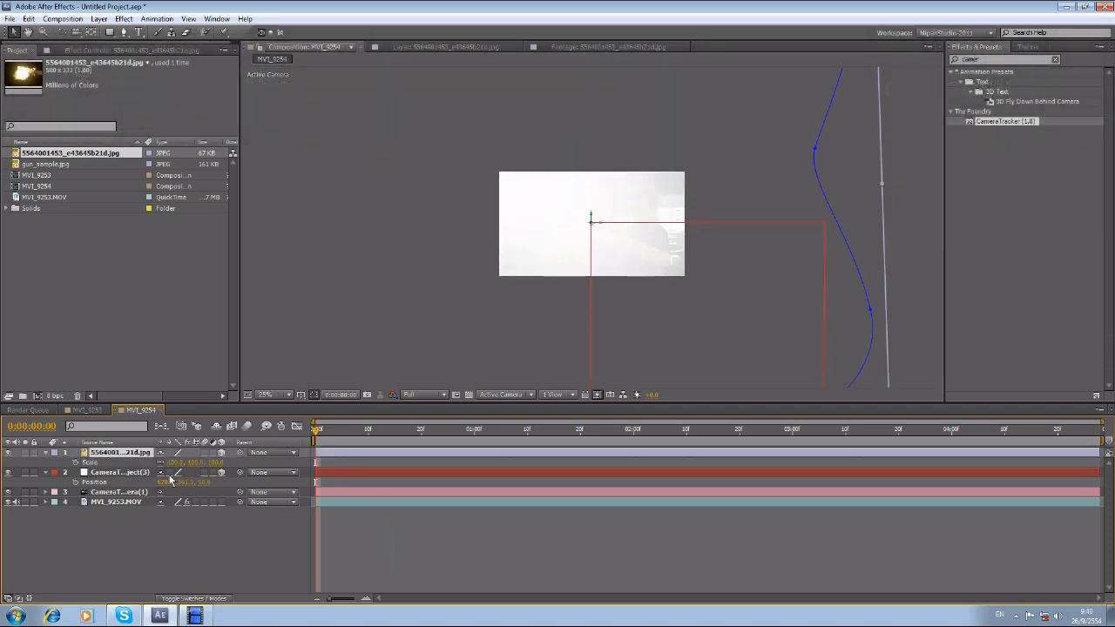
{"action": "scroll", "coordinate": [546, 328], "scroll_direction": "up", "scroll_amount": 1}
{"action": "left_click", "coordinate": [391, 543]}
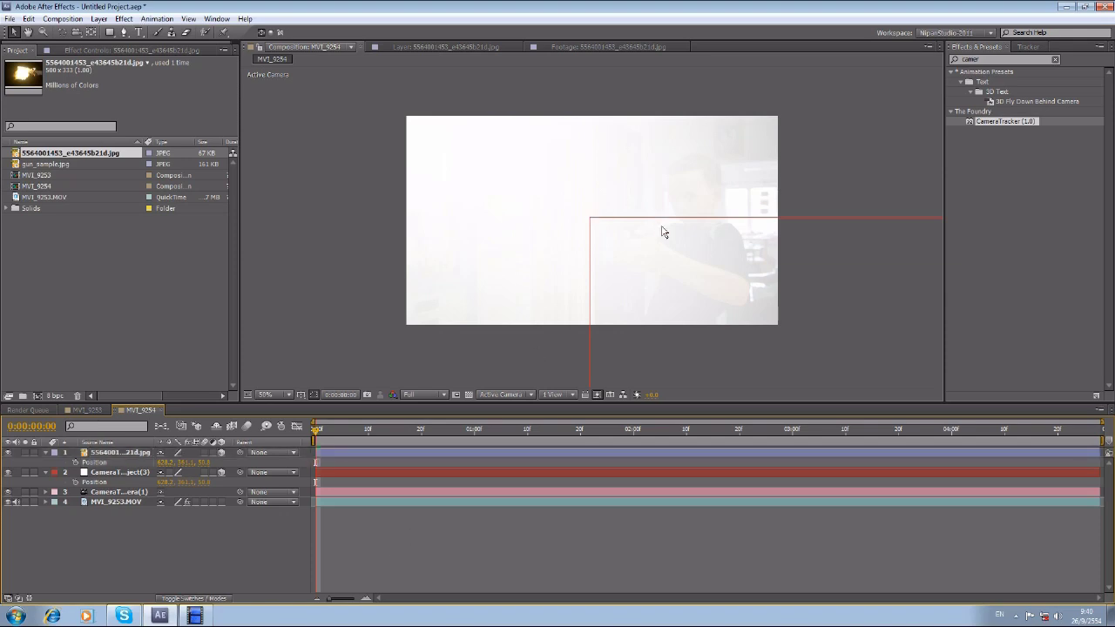
{"action": "scroll", "coordinate": [593, 226], "scroll_direction": "down", "scroll_amount": 1}
{"action": "left_click", "coordinate": [118, 452]}
{"action": "key", "text": "s"}
{"action": "left_click", "coordinate": [174, 463]}
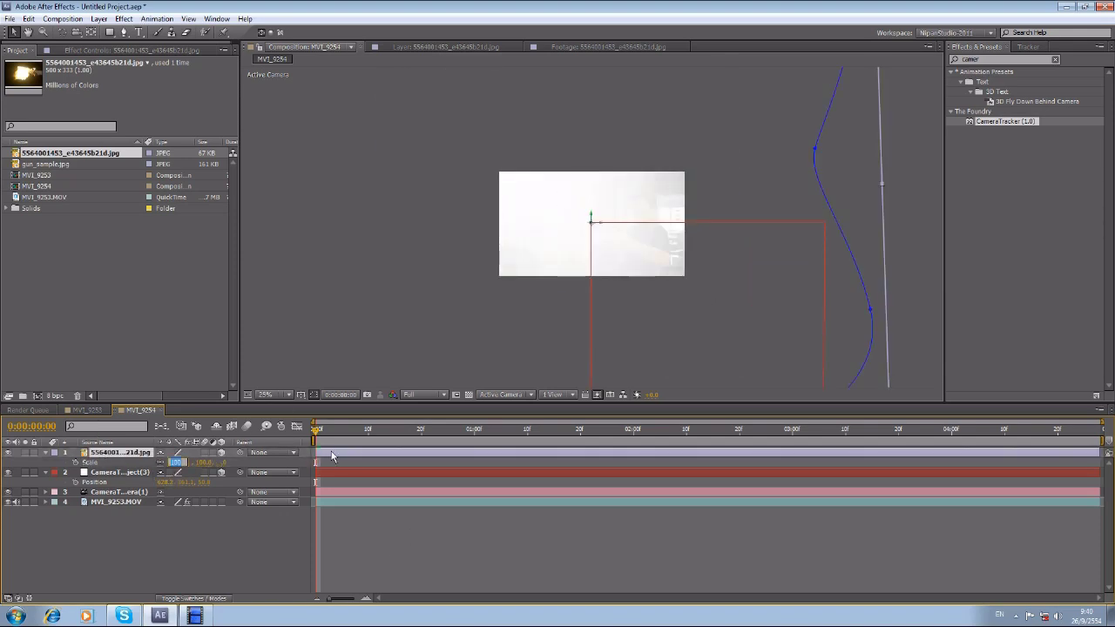
{"action": "left_click", "coordinate": [134, 472]}
{"action": "left_click", "coordinate": [173, 464]}
{"action": "type", "text": "50"}
{"action": "key", "text": "Return"}
{"action": "left_click", "coordinate": [172, 464]}
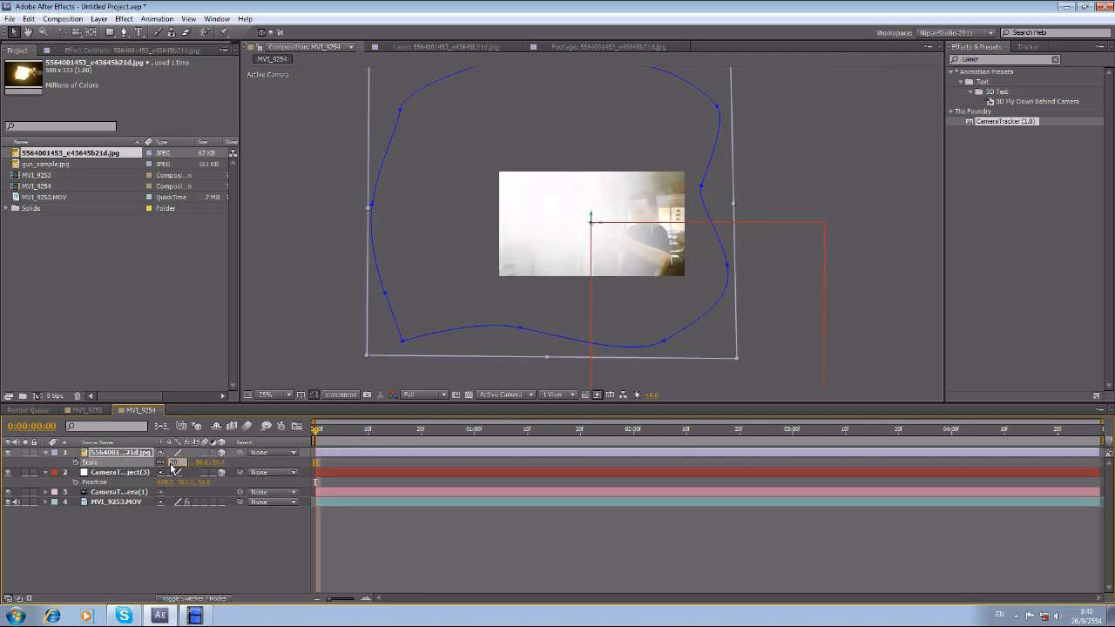
{"action": "type", "text": "20"}
{"action": "key", "text": "Return"}
{"action": "left_click", "coordinate": [173, 462]}
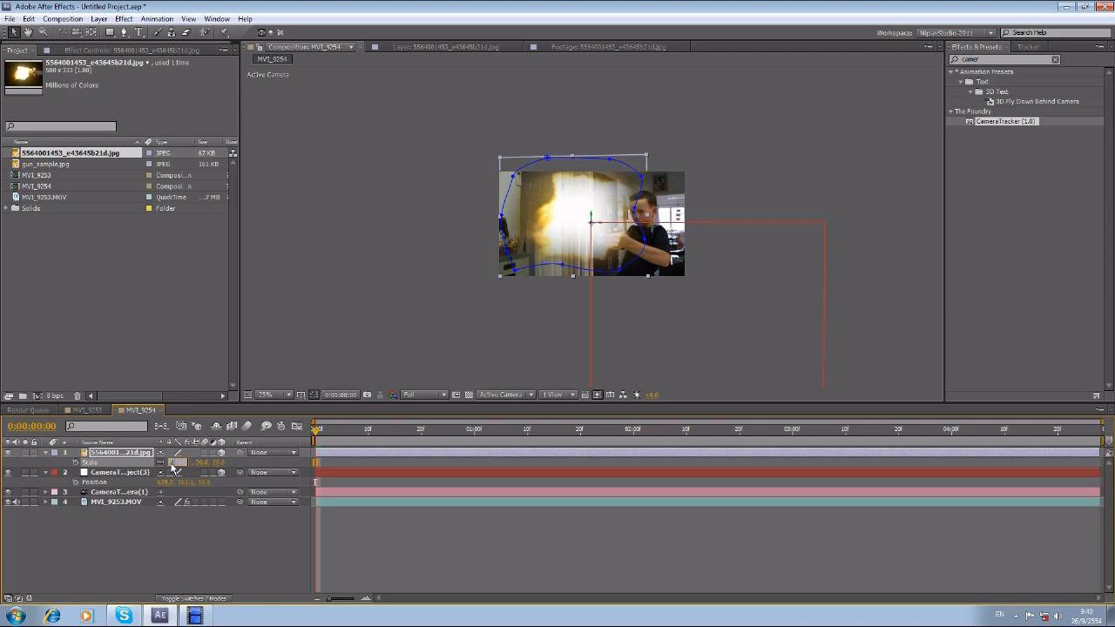
{"action": "type", "text": "10"}
{"action": "key", "text": "Return"}
{"action": "key", "text": "slash"}
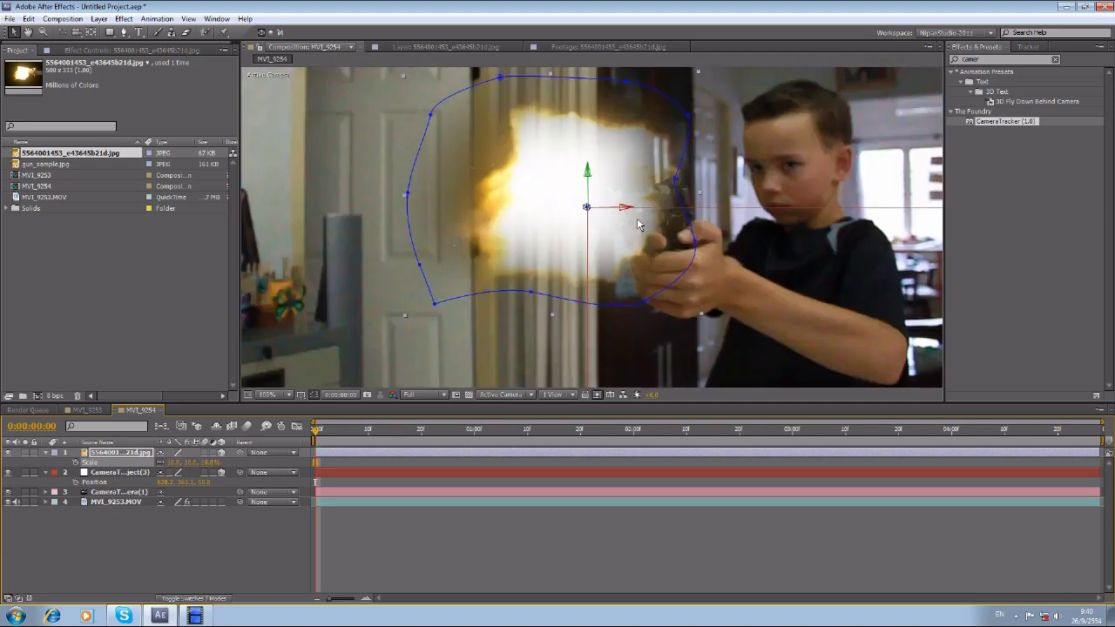
Hide the CameraTracker null and play back the composition to check how the muzzle flash follows the footage.
{"action": "left_click_drag", "start_coordinate": [604, 247], "coordinate": [568, 252]}
{"action": "key", "text": "comma"}
{"action": "left_click", "coordinate": [401, 542]}
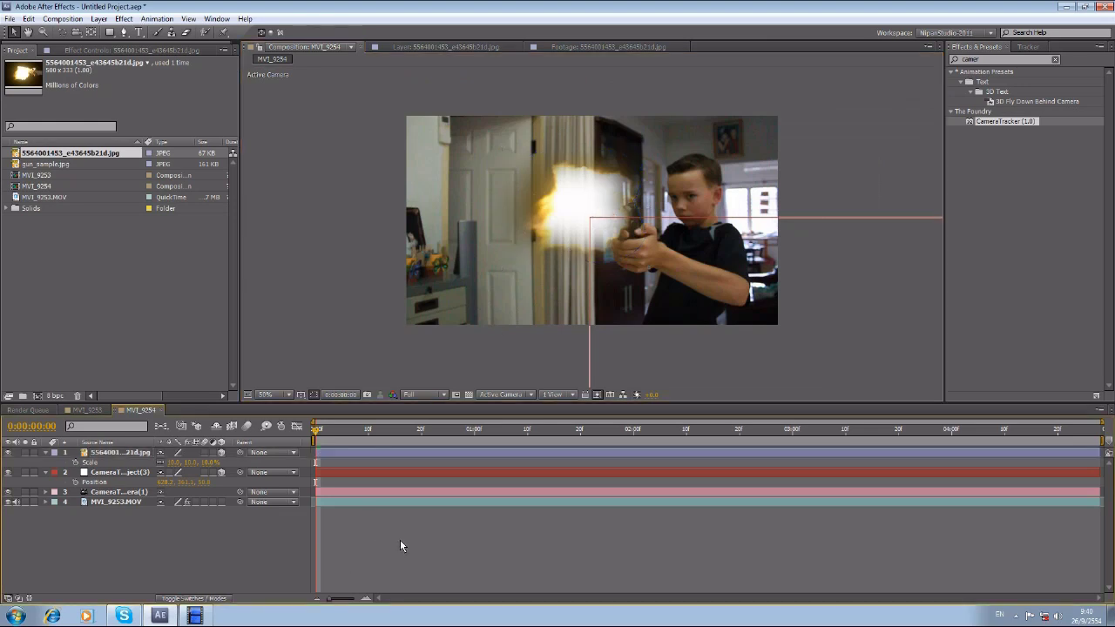
{"action": "left_click", "coordinate": [8, 473]}
{"action": "key", "text": "space"}
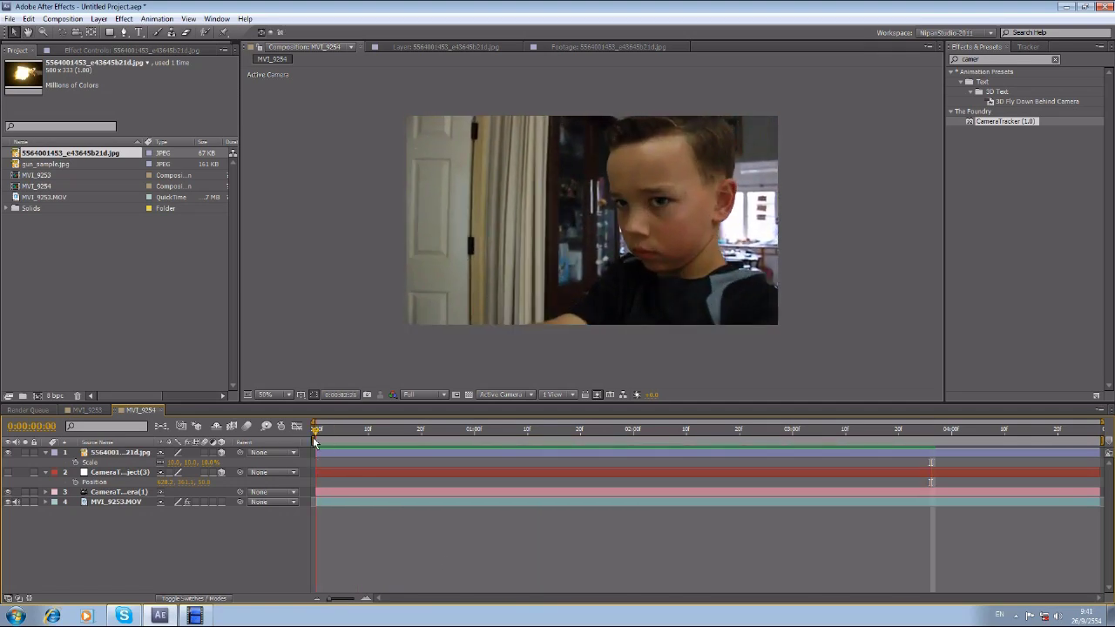
{"action": "left_click", "coordinate": [347, 447]}
Select the muzzle flash image and examine its X, Y and Z axis handles in the frame.
{"action": "left_click", "coordinate": [589, 233]}
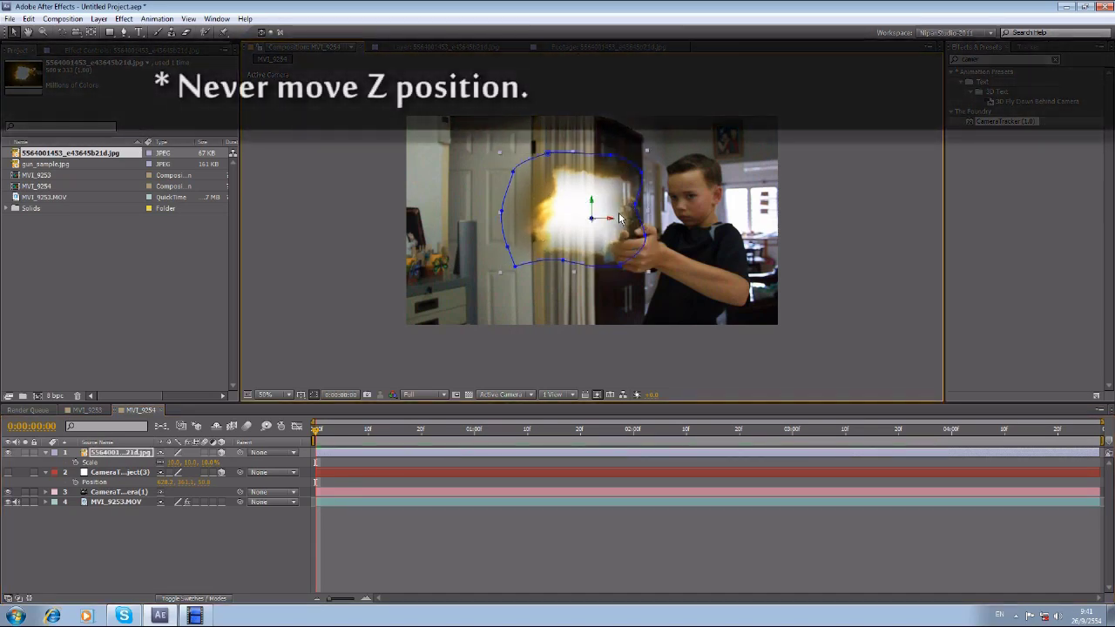
{"action": "key", "text": "ctrl+z"}
{"action": "left_click", "coordinate": [595, 240]}
{"action": "left_click", "coordinate": [598, 247]}
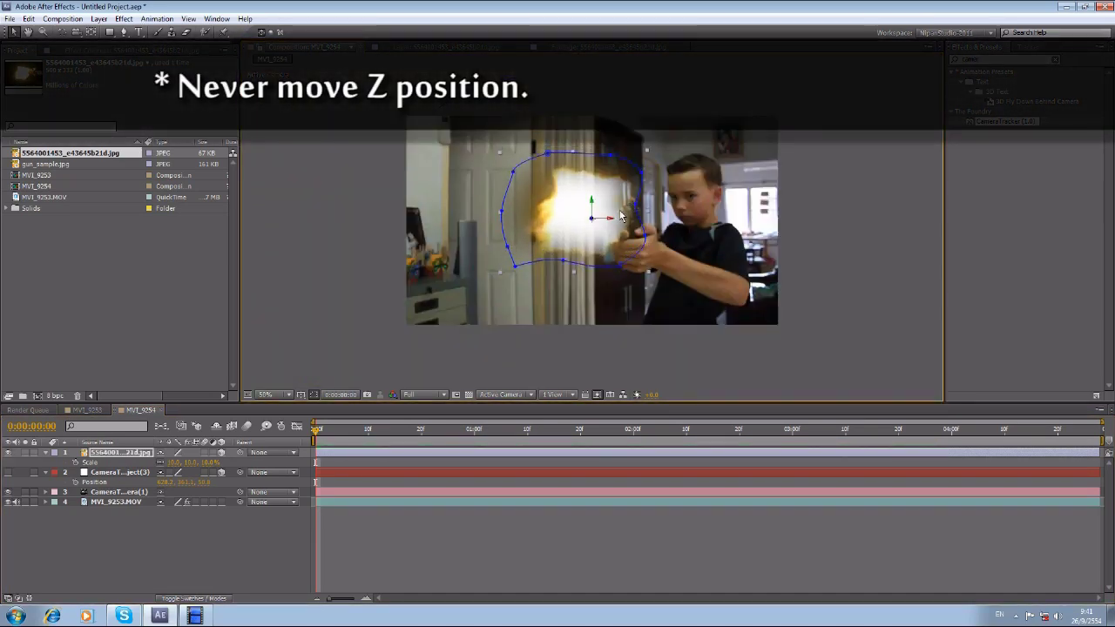
{"action": "scroll", "coordinate": [619, 217], "scroll_direction": "up", "scroll_amount": 1}
{"action": "scroll", "coordinate": [606, 217], "scroll_direction": "down", "scroll_amount": 1}
{"action": "scroll", "coordinate": [619, 218], "scroll_direction": "up", "scroll_amount": 1}
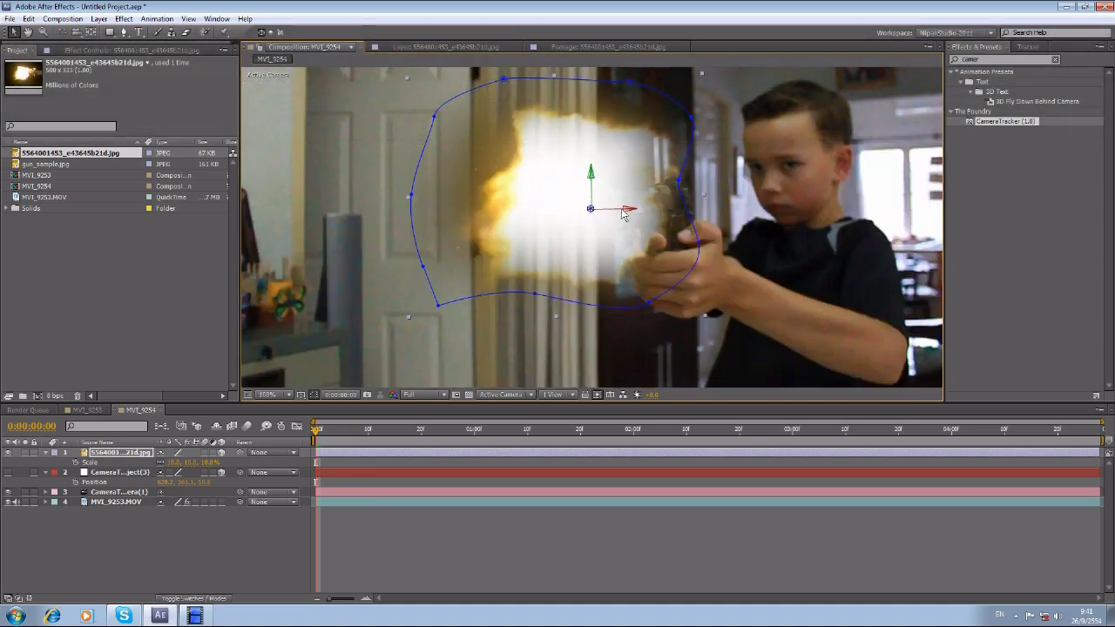
Compare the depth of the muzzle flash image and the null in the Top view, with the footage hidden and the null shown.
{"action": "left_click", "coordinate": [501, 395]}
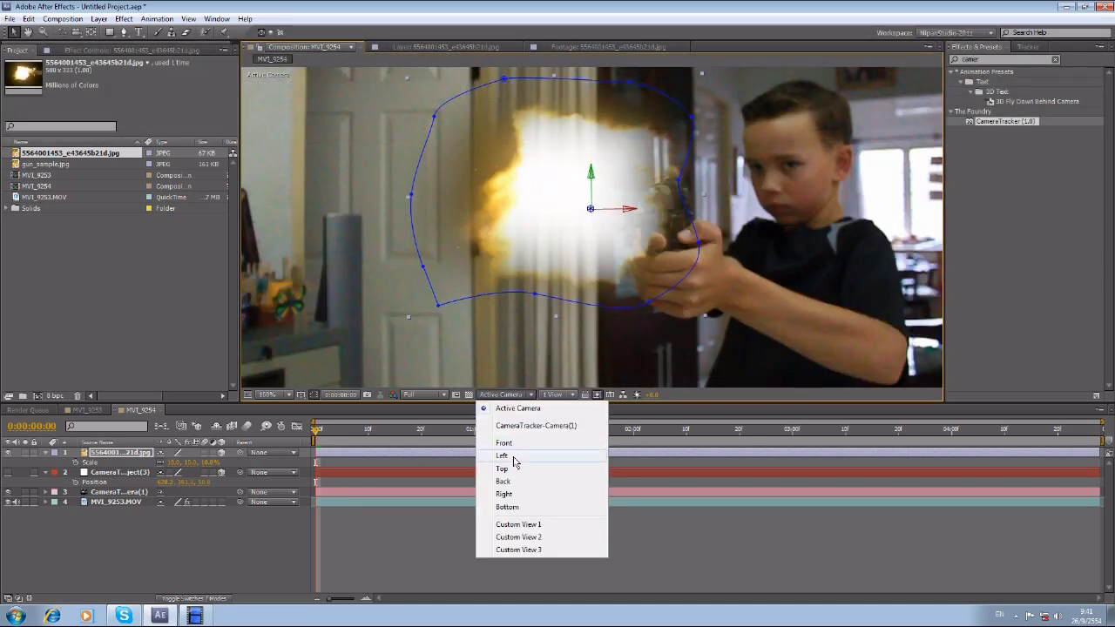
{"action": "left_click", "coordinate": [515, 466]}
{"action": "scroll", "coordinate": [551, 251], "scroll_direction": "up", "scroll_amount": 5}
{"action": "left_click", "coordinate": [8, 502]}
{"action": "scroll", "coordinate": [554, 225], "scroll_direction": "up", "scroll_amount": 2}
{"action": "left_click", "coordinate": [8, 472]}
{"action": "scroll", "coordinate": [514, 209], "scroll_direction": "down", "scroll_amount": 1}
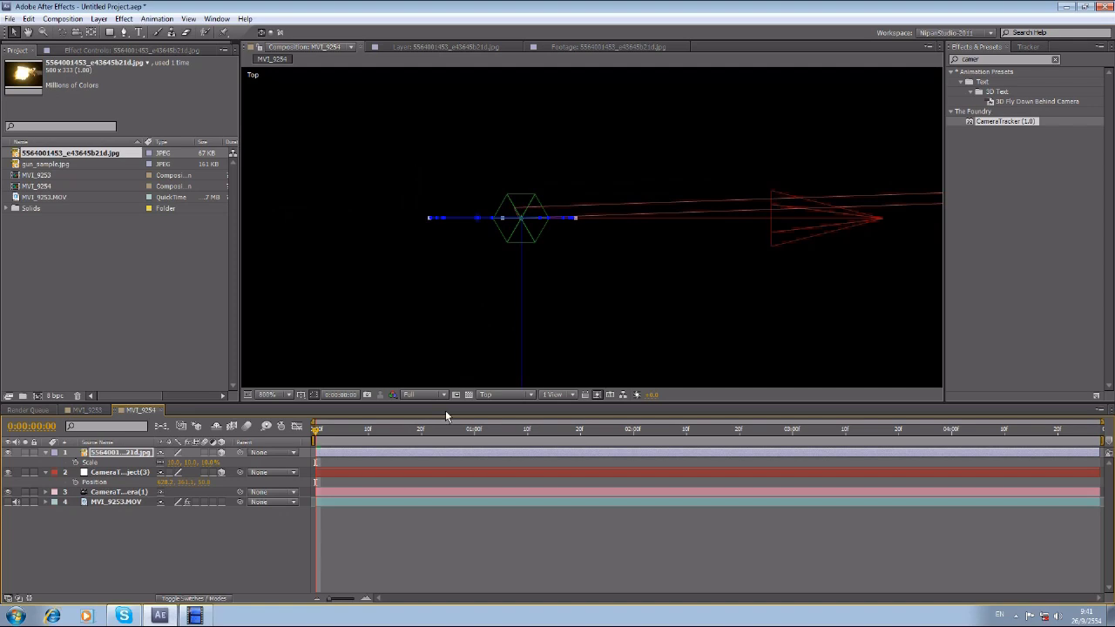
Return to the Active Camera view with the footage shown and the CameraTracker null hidden.
{"action": "left_click", "coordinate": [502, 394]}
{"action": "left_click", "coordinate": [516, 406]}
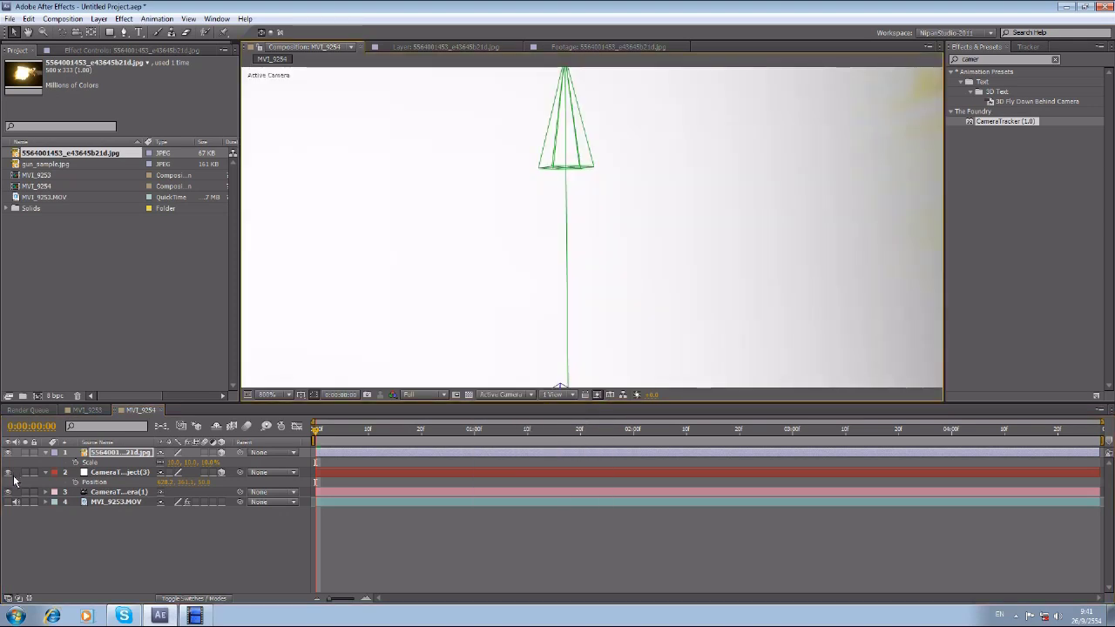
{"action": "scroll", "coordinate": [418, 265], "scroll_direction": "down", "scroll_amount": 5}
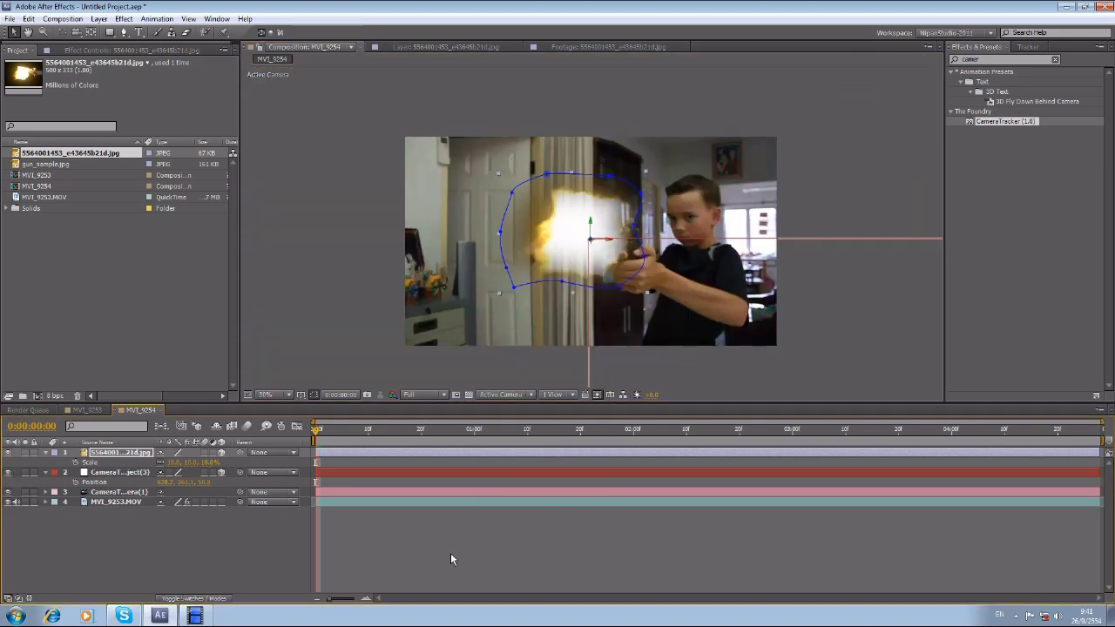
{"action": "left_click", "coordinate": [8, 473]}
Give the muzzle flash layer a lightening blending mode and preview how it sits over the moving footage.
{"action": "left_click", "coordinate": [322, 454]}
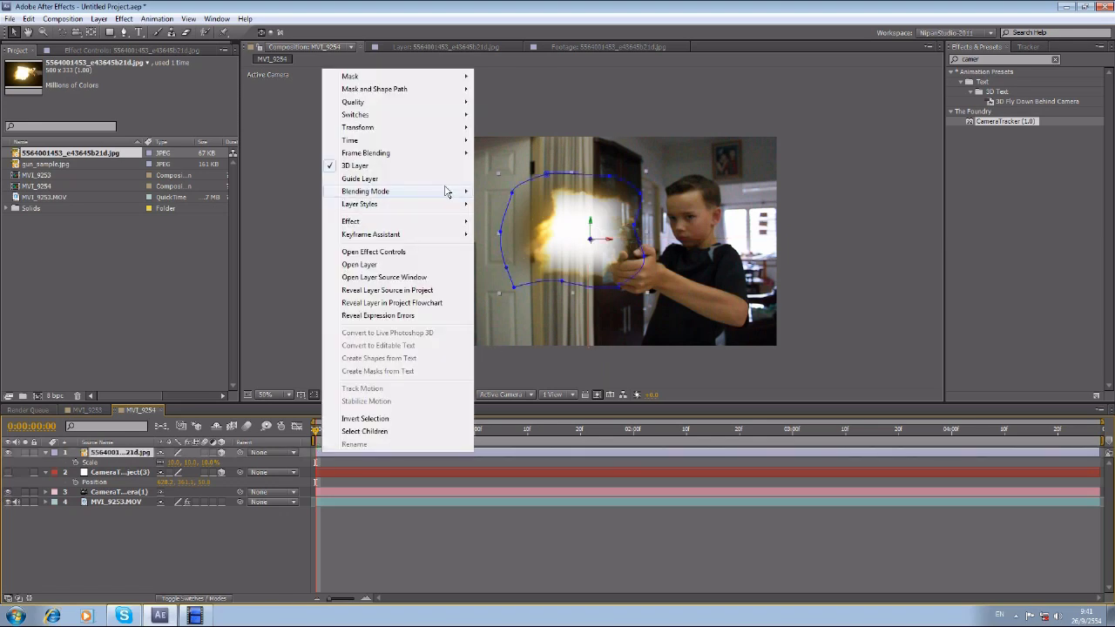
{"action": "mouse_move", "coordinate": [449, 191]}
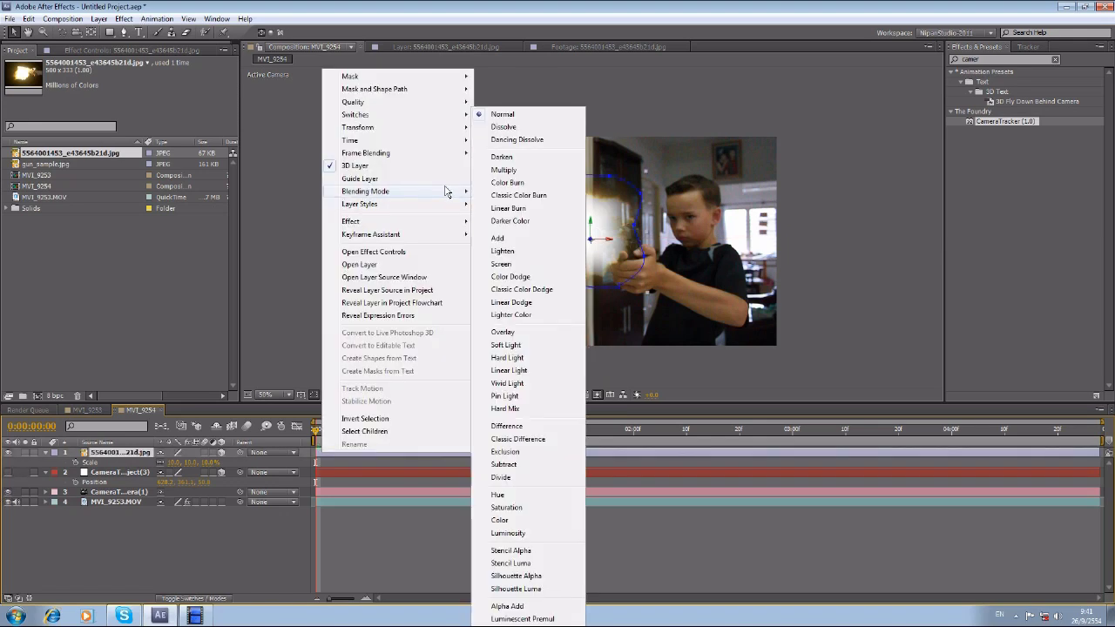
{"action": "left_click", "coordinate": [530, 247]}
{"action": "key", "text": "KP_0"}
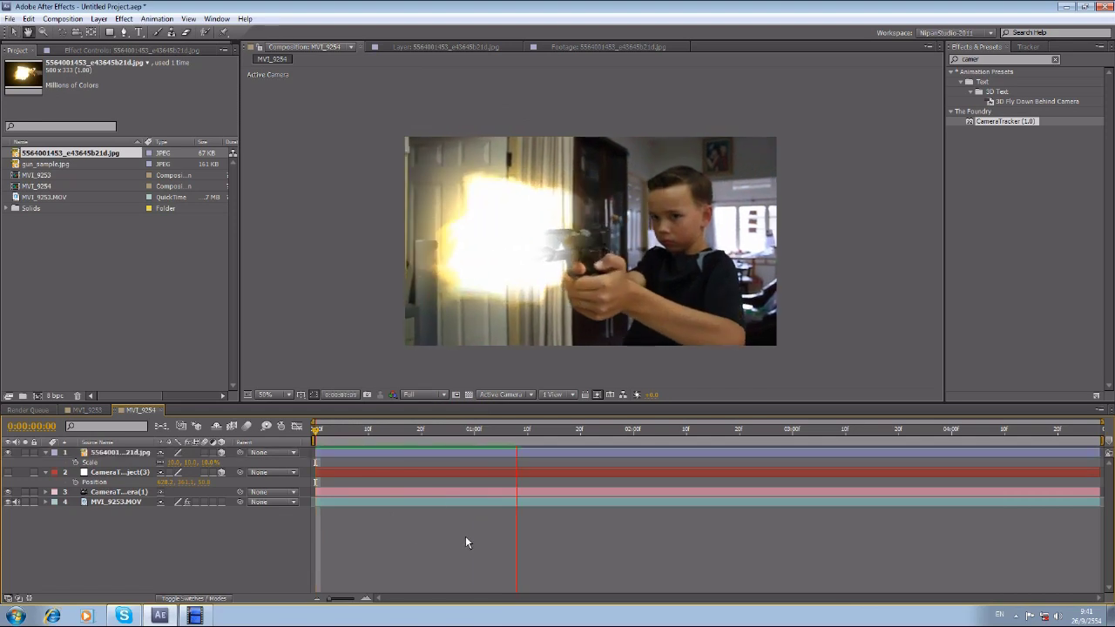
{"action": "key", "text": "space"}
Rotate the muzzle flash image and shift it so the flash lines up with the gun's muzzle.
{"action": "scroll", "coordinate": [596, 249], "scroll_direction": "up", "scroll_amount": 1}
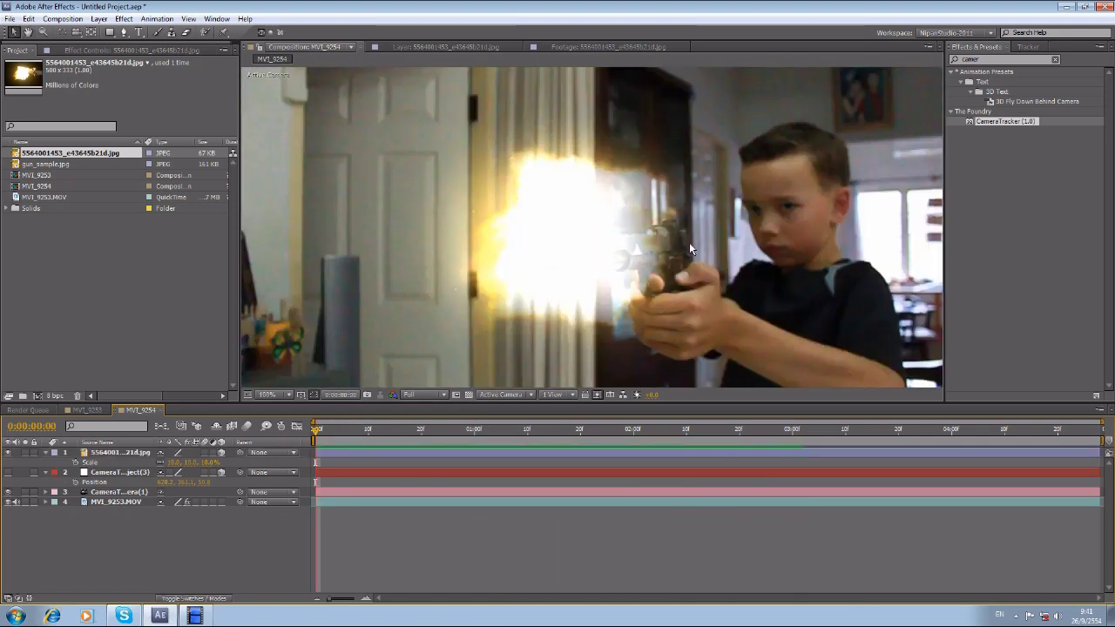
{"action": "left_click", "coordinate": [338, 451]}
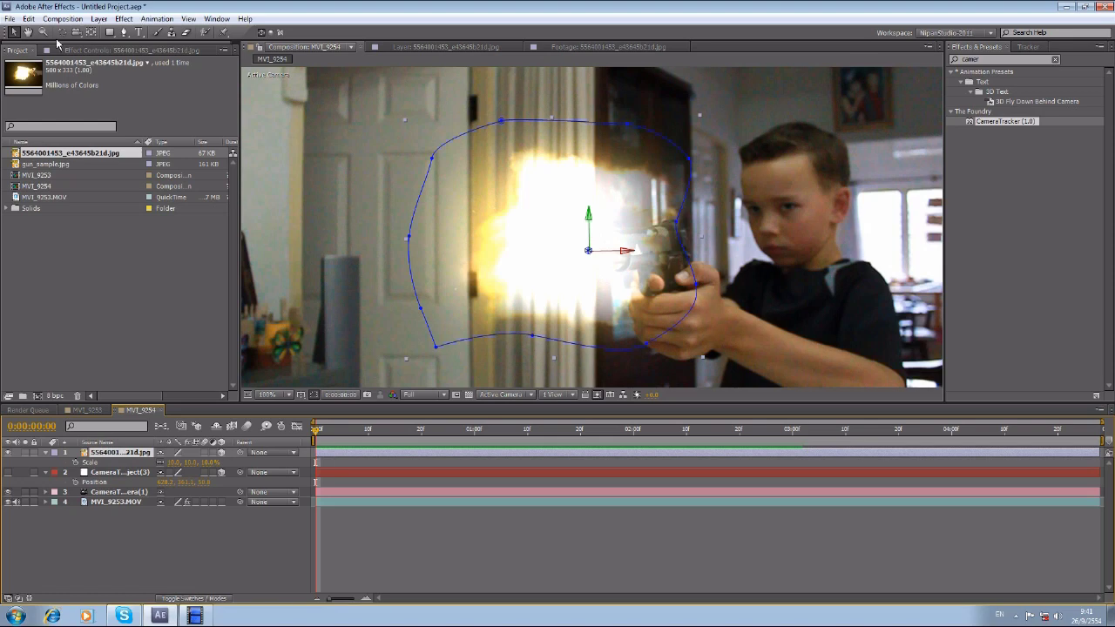
{"action": "key", "text": "w"}
{"action": "left_click_drag", "start_coordinate": [699, 116], "coordinate": [492, 361]}
{"action": "key", "text": "v"}
{"action": "left_click_drag", "start_coordinate": [659, 303], "coordinate": [618, 296]}
{"action": "left_click", "coordinate": [419, 536]}
Fit the composition in the view and play it back to check the adjusted muzzle flash.
{"action": "key", "text": "shift+slash"}
{"action": "key", "text": "space"}
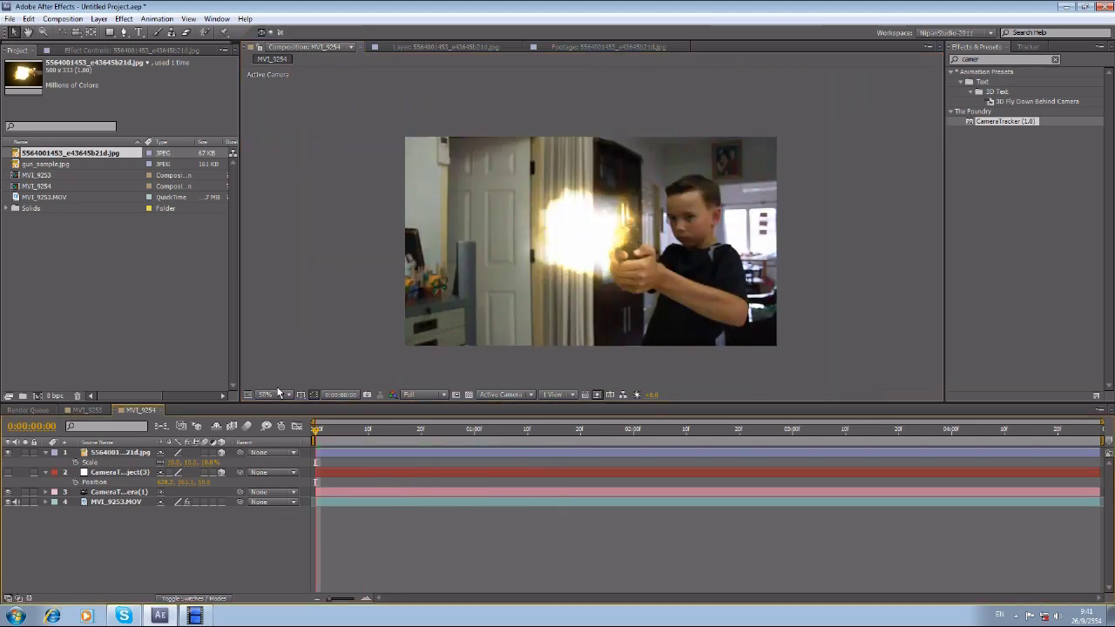
{"action": "left_click", "coordinate": [275, 393]}
{"action": "left_click", "coordinate": [293, 200]}
{"action": "key", "text": "space"}
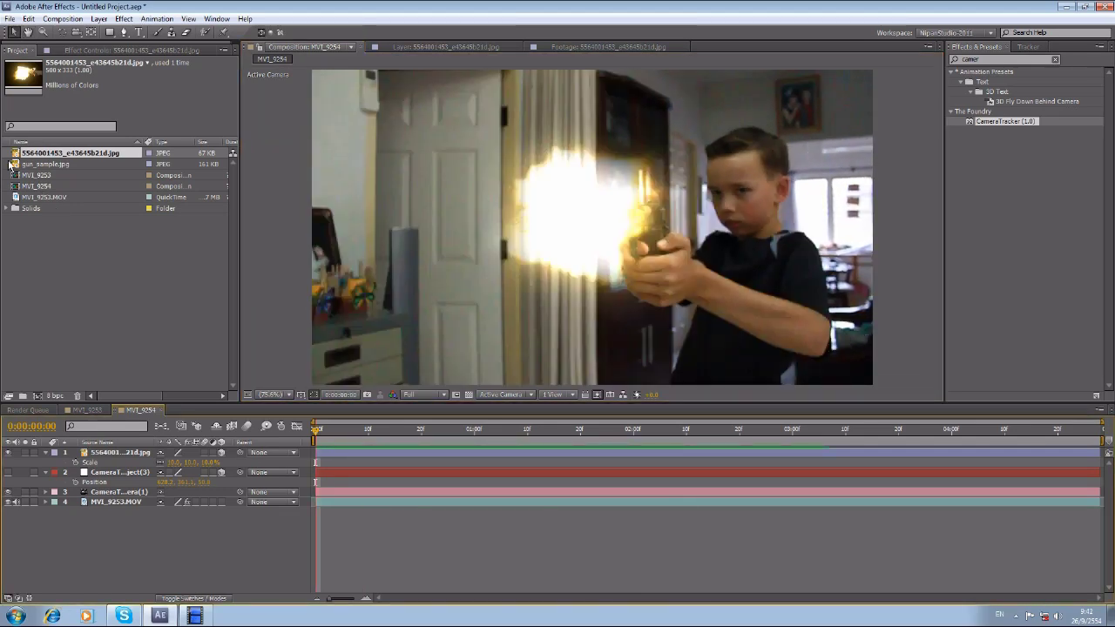
Add gun_sample.jpg as a 3D layer at the top of the composition and lock the first muzzle flash layer.
{"action": "double_click", "coordinate": [15, 164]}
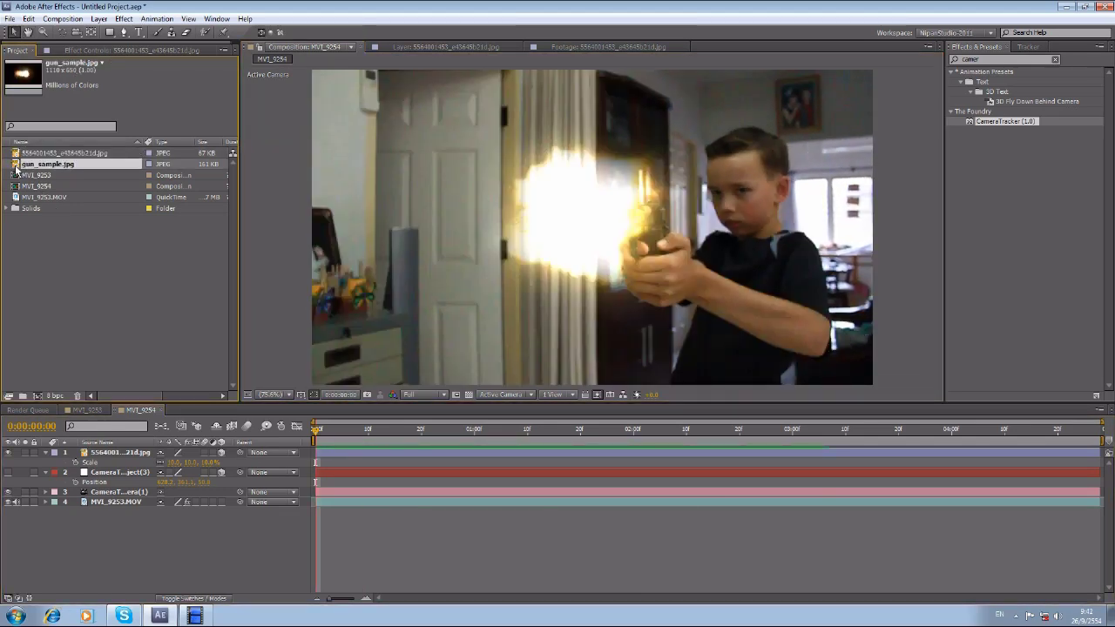
{"action": "left_click_drag", "start_coordinate": [26, 169], "coordinate": [44, 468]}
{"action": "left_click", "coordinate": [33, 463]}
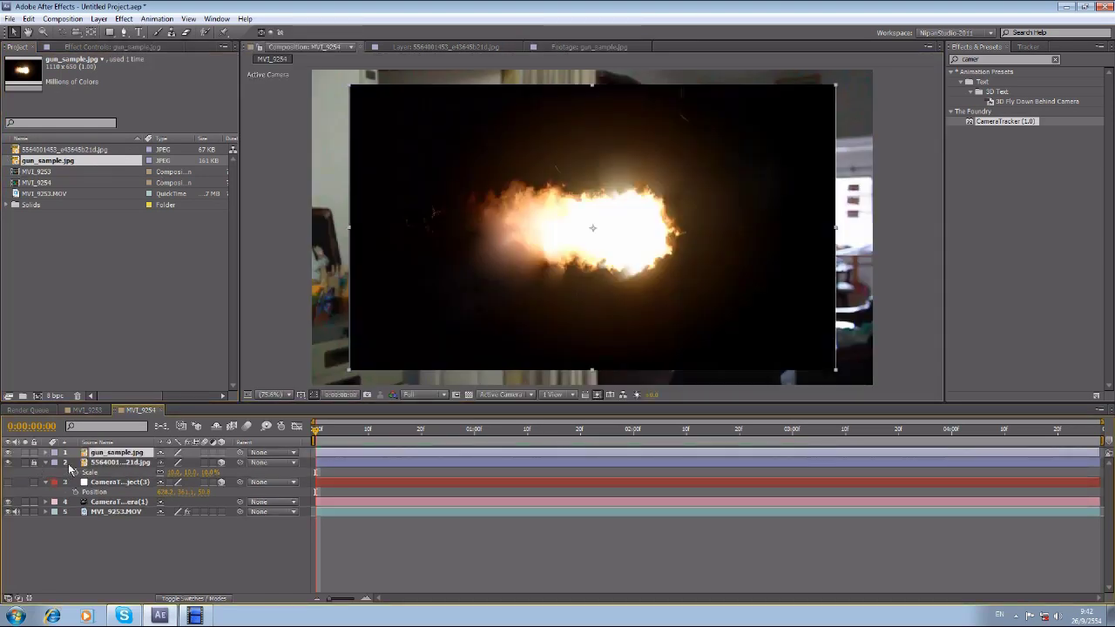
{"action": "left_click", "coordinate": [221, 453]}
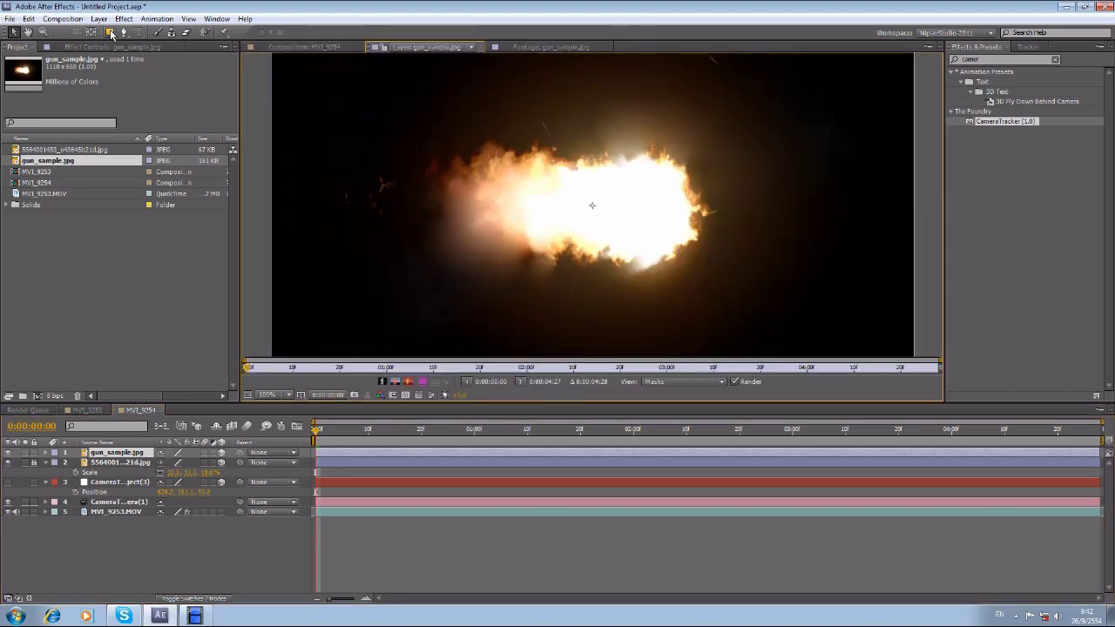
Draw a closed Pen mask around the flame in the gun_sample.jpg layer.
{"action": "double_click", "coordinate": [332, 451]}
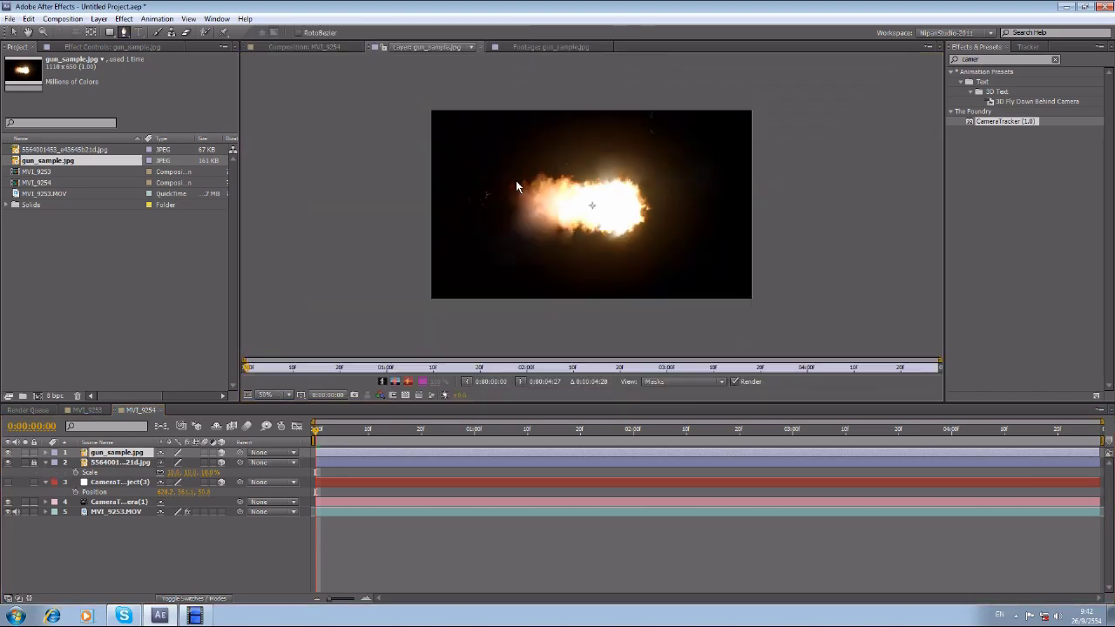
{"action": "left_click_drag", "start_coordinate": [480, 176], "coordinate": [471, 183]}
{"action": "left_click_drag", "start_coordinate": [470, 213], "coordinate": [494, 227]}
{"action": "mouse_move", "coordinate": [534, 241]}
{"action": "left_mouse_down"}
{"action": "mouse_move", "coordinate": [563, 253]}
{"action": "mouse_move", "coordinate": [630, 249]}
{"action": "left_mouse_up"}
{"action": "left_click_drag", "start_coordinate": [649, 232], "coordinate": [655, 225]}
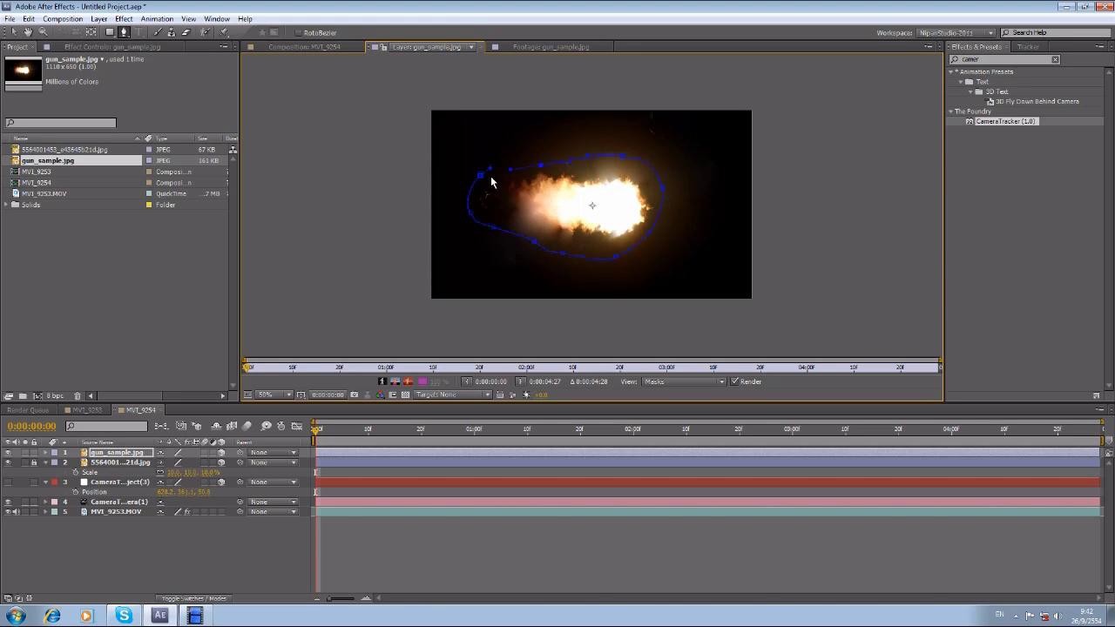
{"action": "key", "text": "v"}
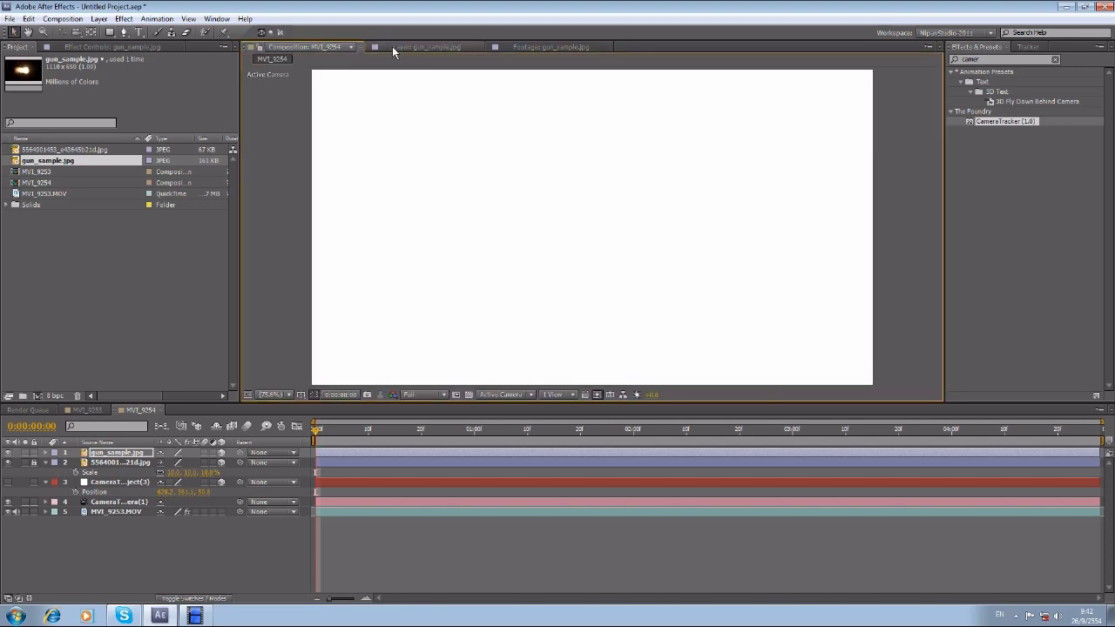
Increase the Mask Feather of the gun_sample.jpg mask to soften its edge.
{"action": "left_click", "coordinate": [404, 395]}
{"action": "left_click", "coordinate": [46, 452]}
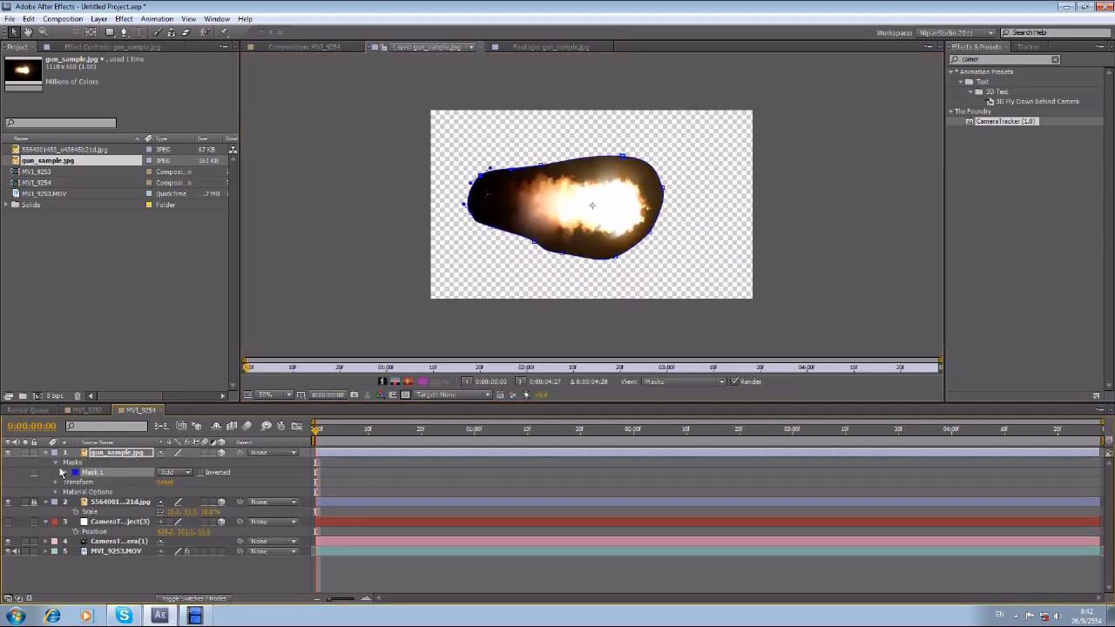
{"action": "left_click", "coordinate": [55, 463]}
{"action": "left_click", "coordinate": [65, 472]}
{"action": "left_click_drag", "start_coordinate": [191, 493], "coordinate": [225, 494]}
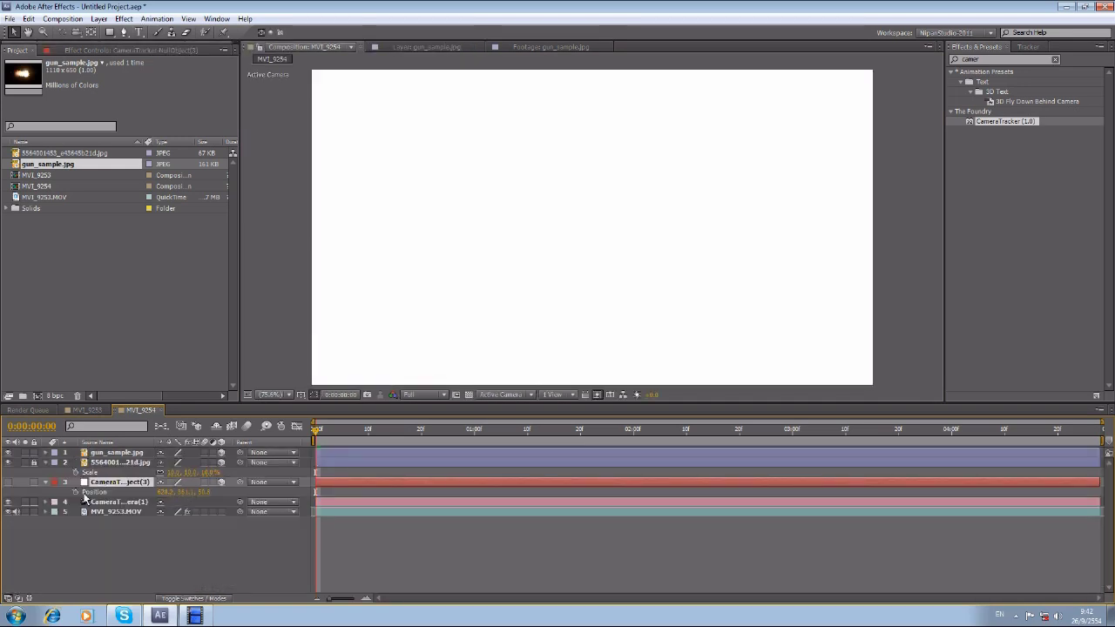
Copy the CameraTracker null's Position and paste it onto the Position of gun_sample.jpg.
{"action": "left_click", "coordinate": [107, 455]}
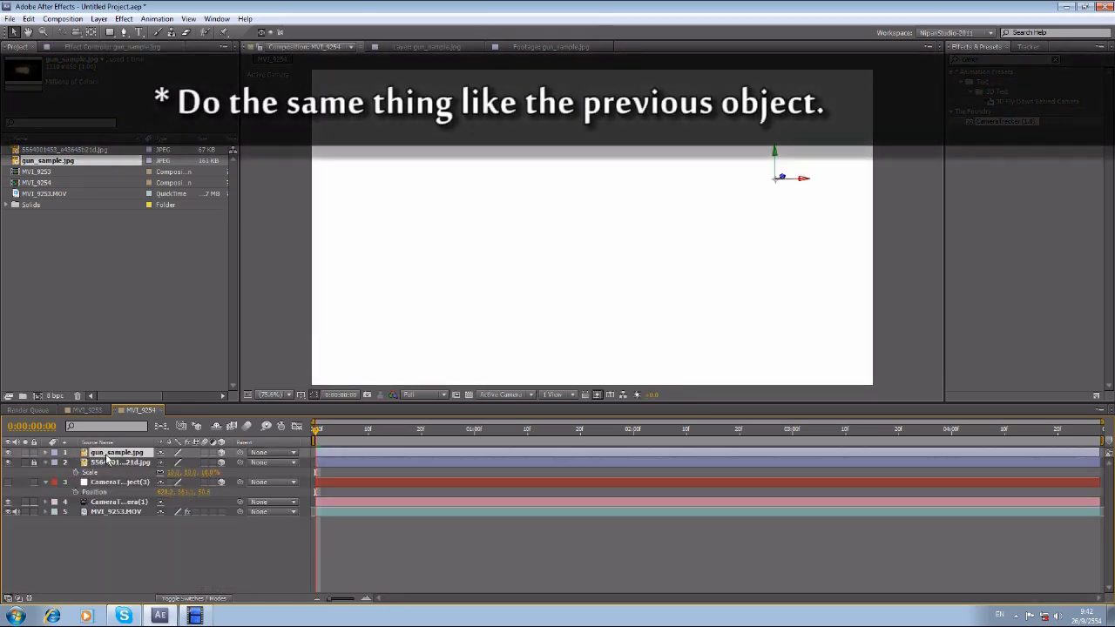
{"action": "key", "text": "p"}
{"action": "left_click", "coordinate": [90, 502]}
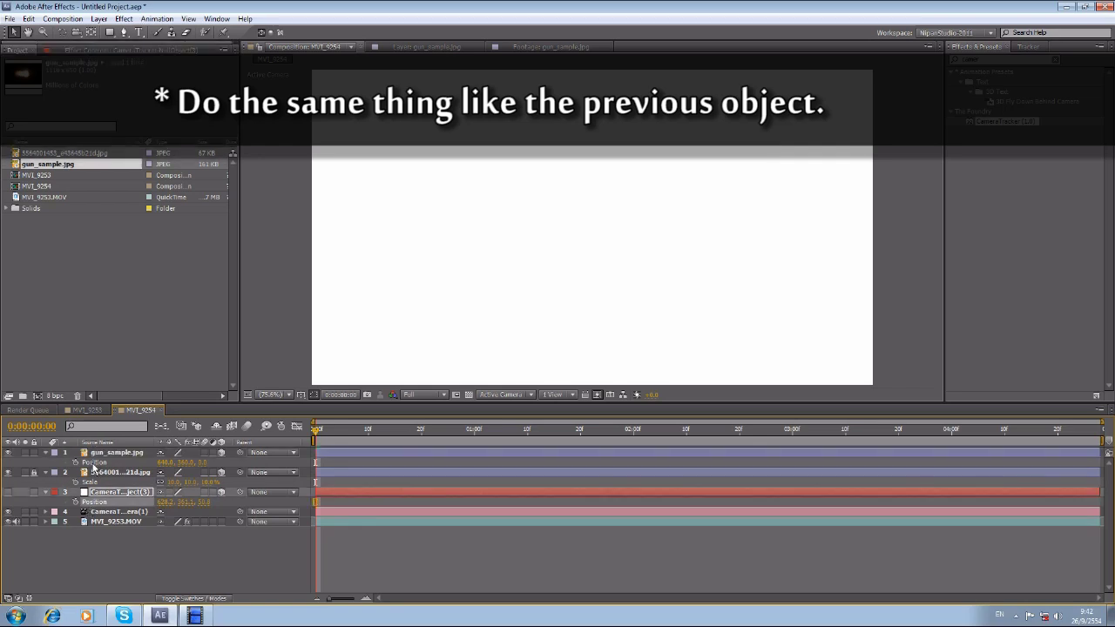
{"action": "left_click", "coordinate": [93, 464]}
{"action": "key", "text": "ctrl+v"}
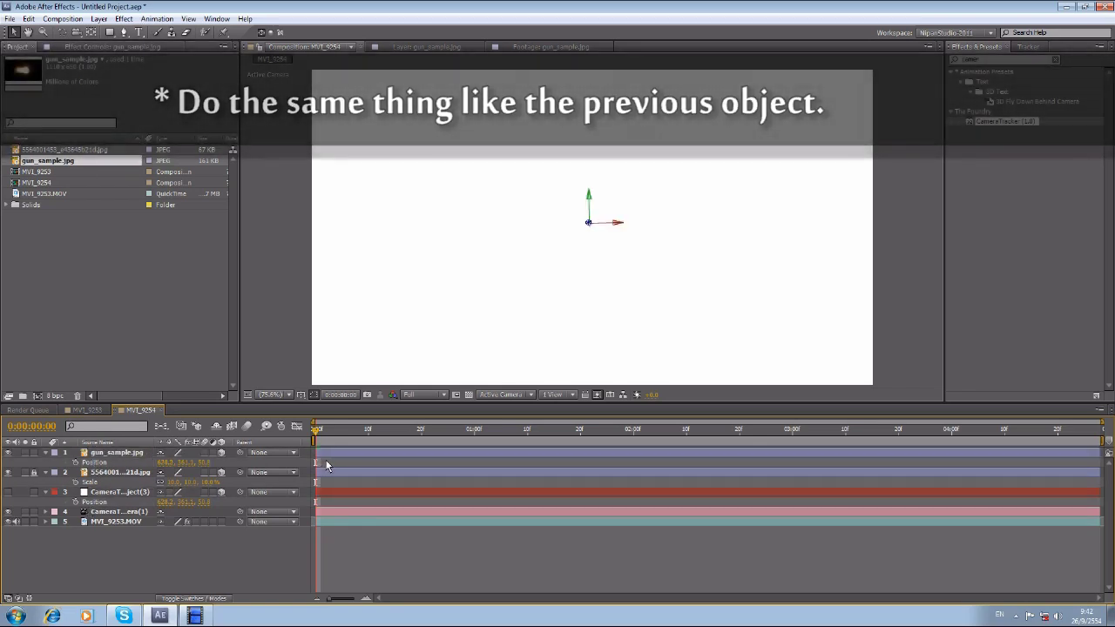
Scale gun_sample.jpg down to 5%, trying 10% first.
{"action": "scroll", "coordinate": [530, 249], "scroll_direction": "down", "scroll_amount": 2}
{"action": "scroll", "coordinate": [530, 250], "scroll_direction": "up", "scroll_amount": 1}
{"action": "key", "text": "s"}
{"action": "left_click", "coordinate": [172, 463]}
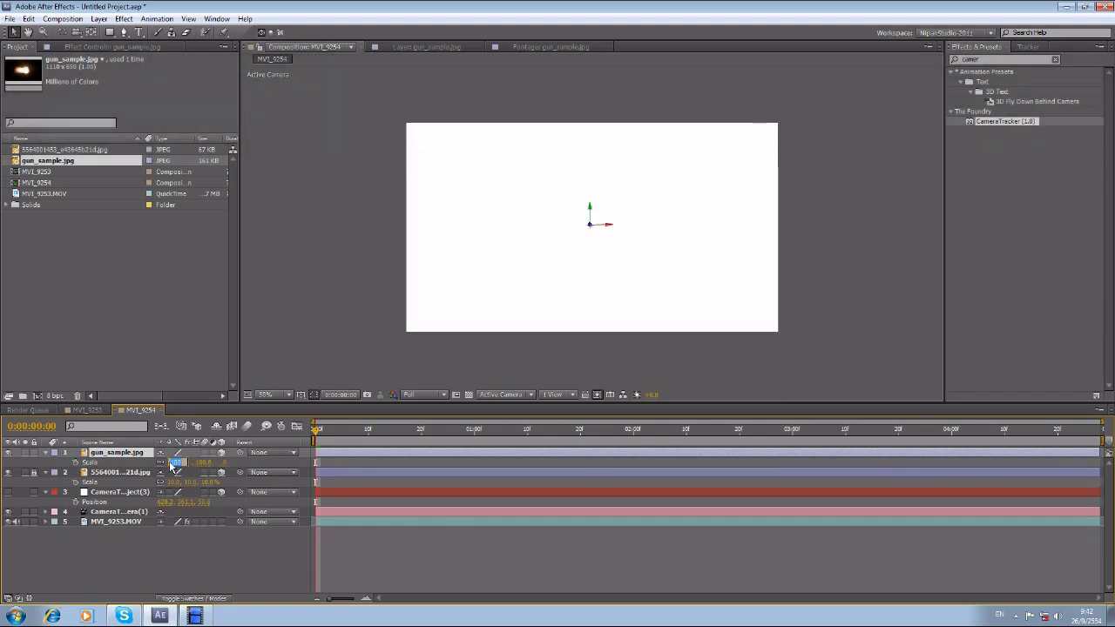
{"action": "type", "text": "10"}
{"action": "key", "text": "Return"}
{"action": "left_click_drag", "start_coordinate": [175, 473], "coordinate": [171, 467]}
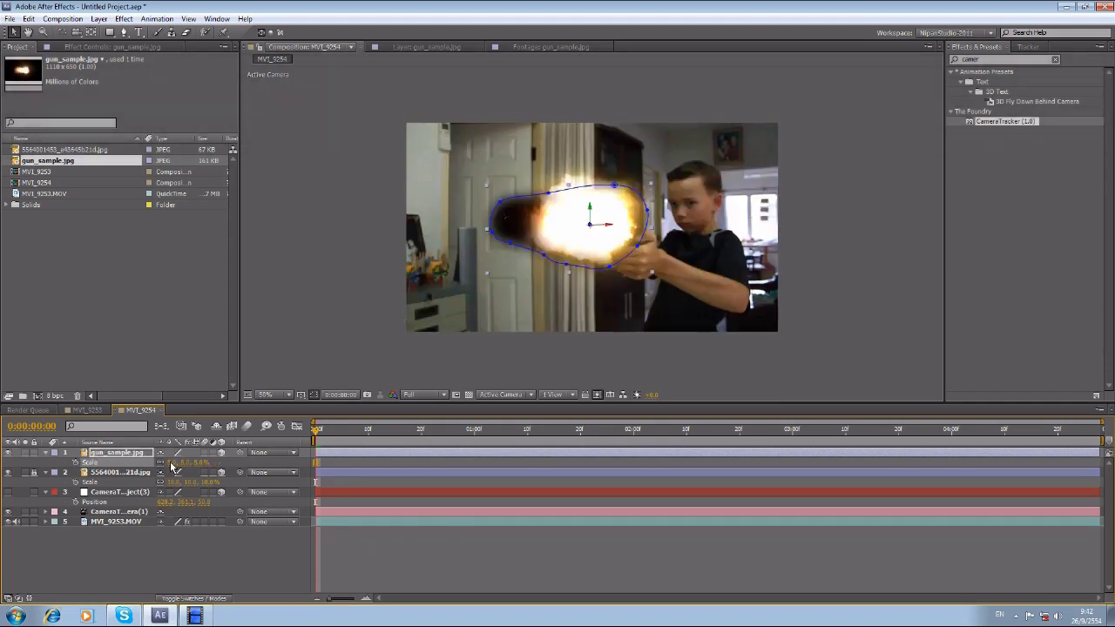
{"action": "left_click_drag", "start_coordinate": [589, 265], "coordinate": [562, 244]}
{"action": "key", "text": "ctrl+z"}
{"action": "key", "text": "ctrl+z"}
{"action": "key", "text": "ctrl+z"}
{"action": "key", "text": "ctrl+z"}
{"action": "key", "text": "ctrl+z"}
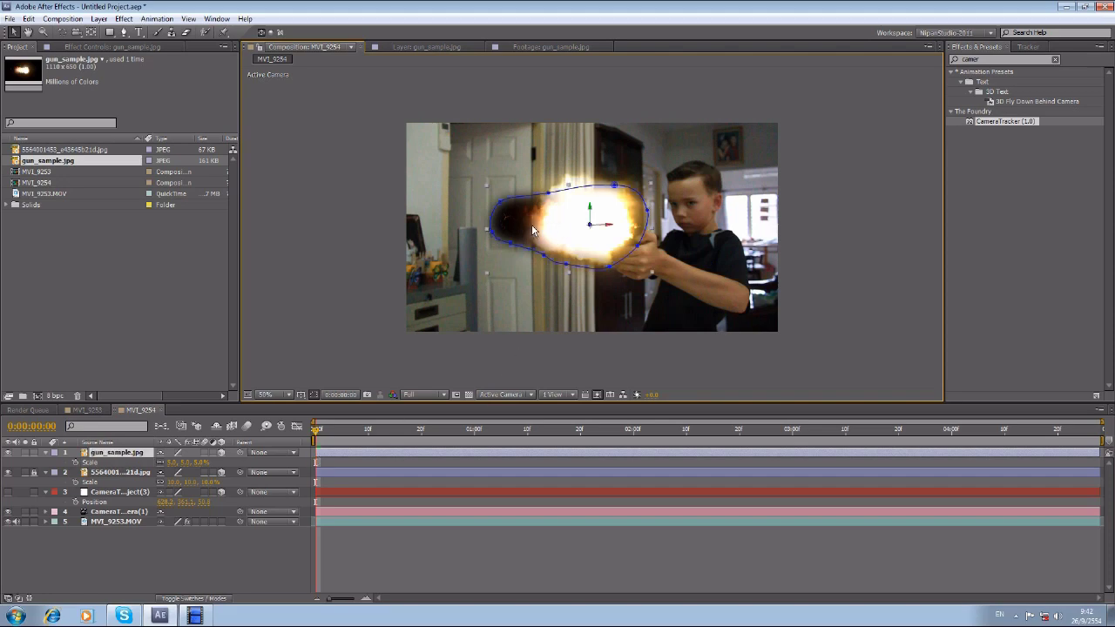
Open the Transform properties of the gun_sample.jpg layer.
{"action": "left_click", "coordinate": [46, 452]}
{"action": "left_click", "coordinate": [56, 473]}
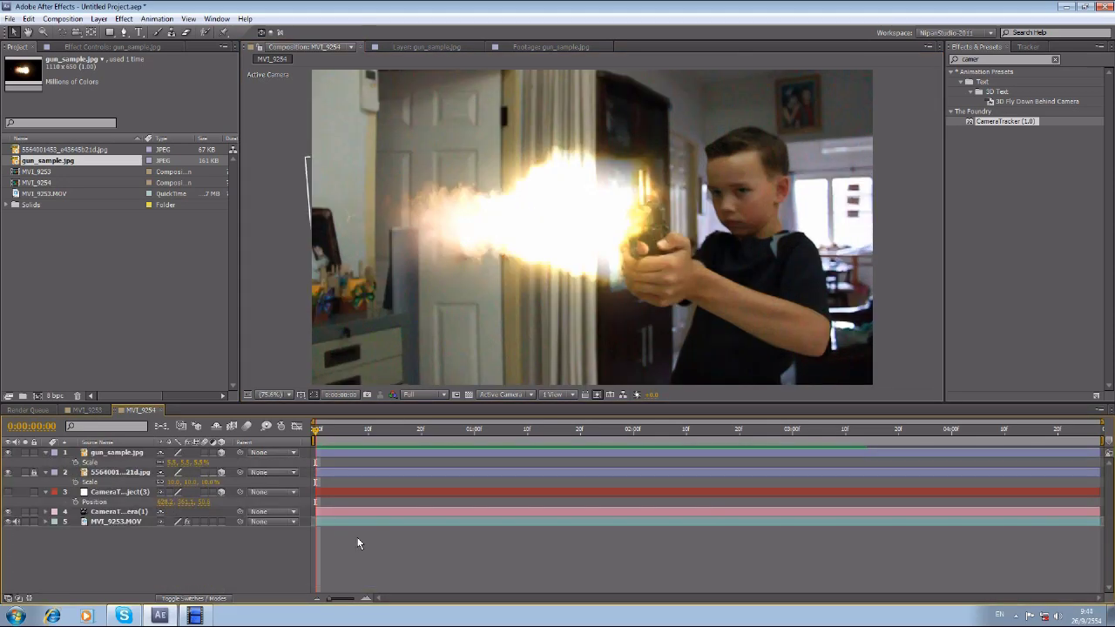
Import the bullet image 2.1.1.jpg and add it at the top of the composition.
{"action": "double_click", "coordinate": [67, 300]}
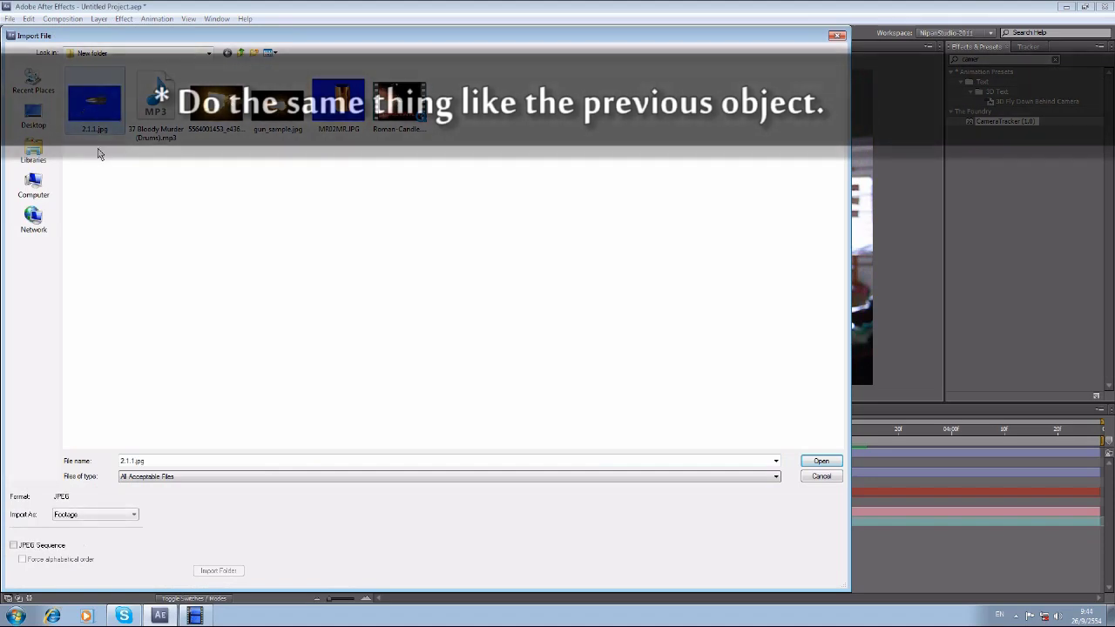
{"action": "double_click", "coordinate": [96, 135]}
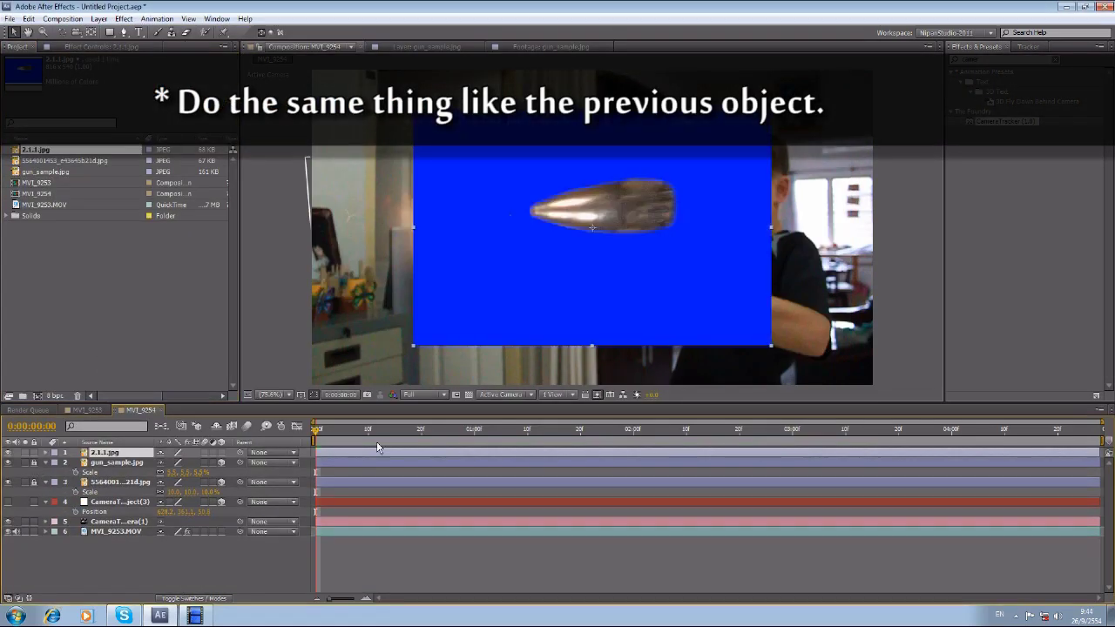
Key out the bullet image's blue background with Keylight (1.2), sampling the blue as Screen Colour, and open its Screen Matte settings.
{"action": "left_click", "coordinate": [1053, 58]}
{"action": "left_click", "coordinate": [1053, 58]}
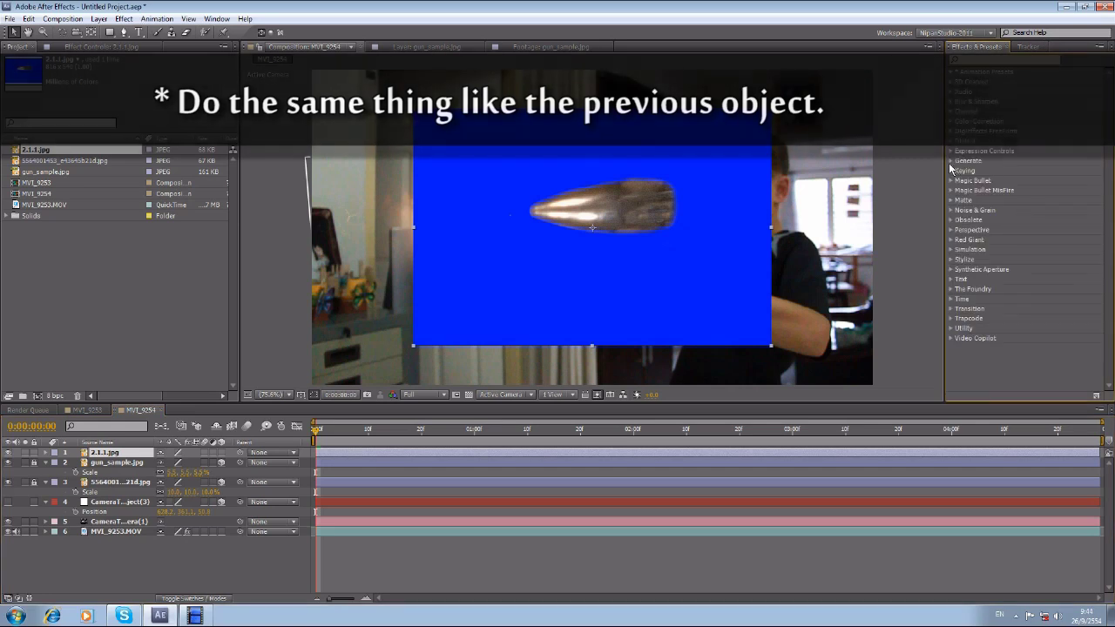
{"action": "left_click", "coordinate": [950, 171]}
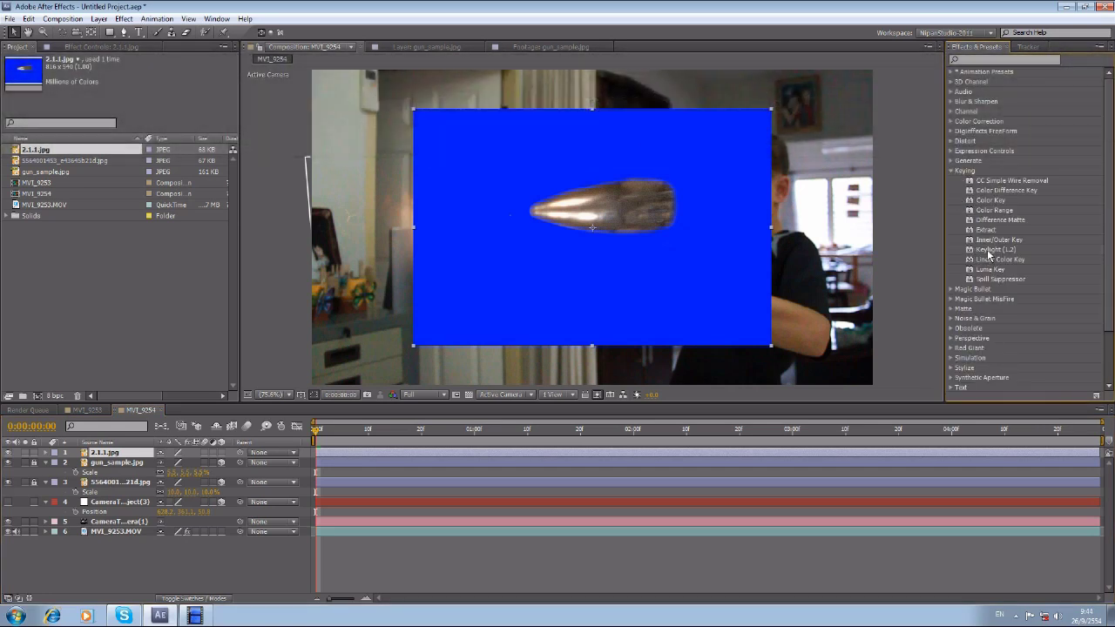
{"action": "left_click", "coordinate": [150, 142]}
{"action": "left_click", "coordinate": [514, 198]}
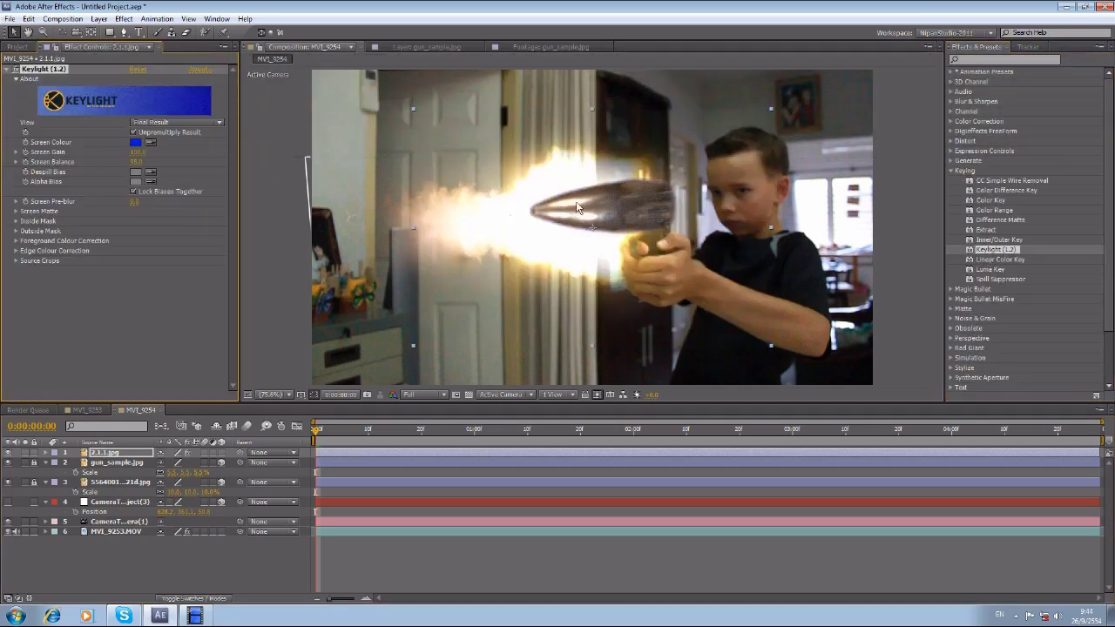
{"action": "left_click", "coordinate": [15, 211]}
{"action": "left_click", "coordinate": [29, 241]}
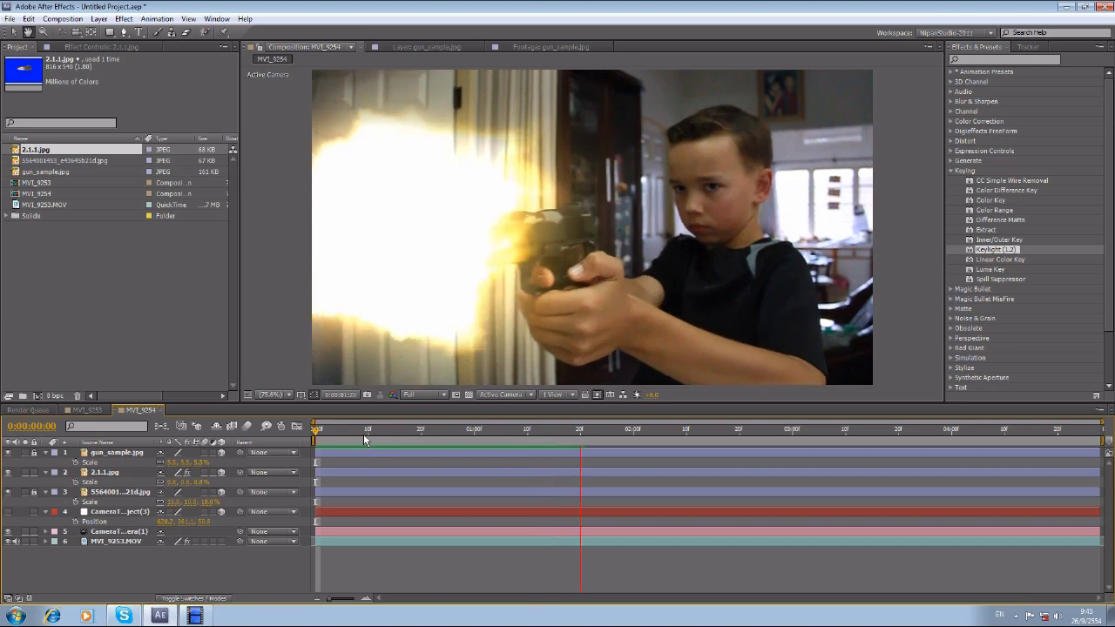
Preview the composite from the start and inspect the muzzle flash and bullet up close.
{"action": "left_click_drag", "start_coordinate": [365, 433], "coordinate": [297, 436]}
{"action": "key", "text": "space"}
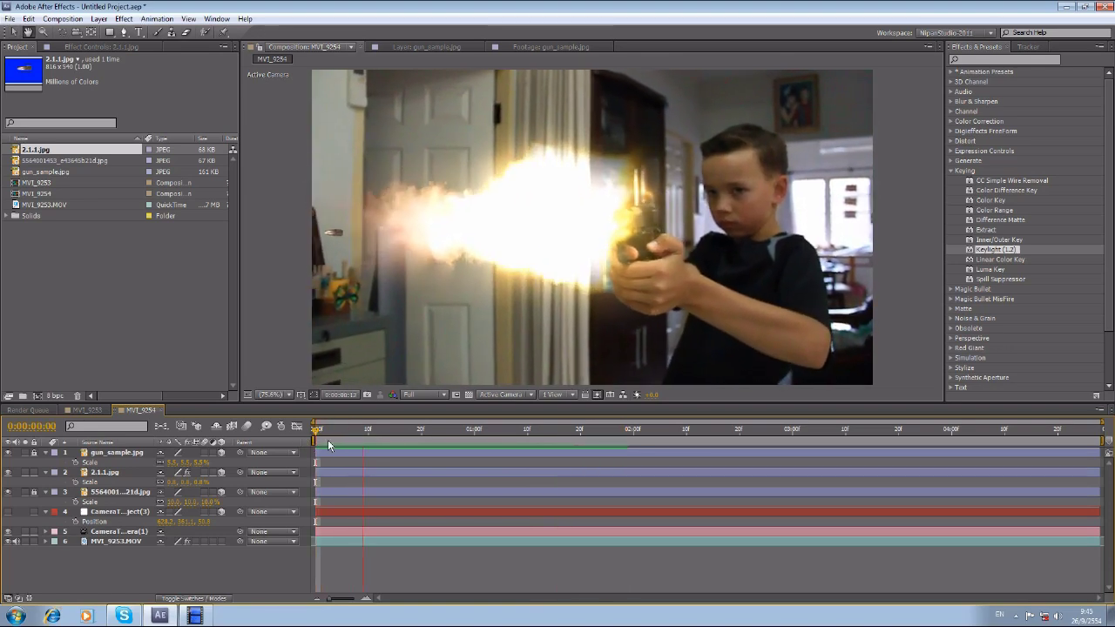
{"action": "key", "text": "ctrl+s"}
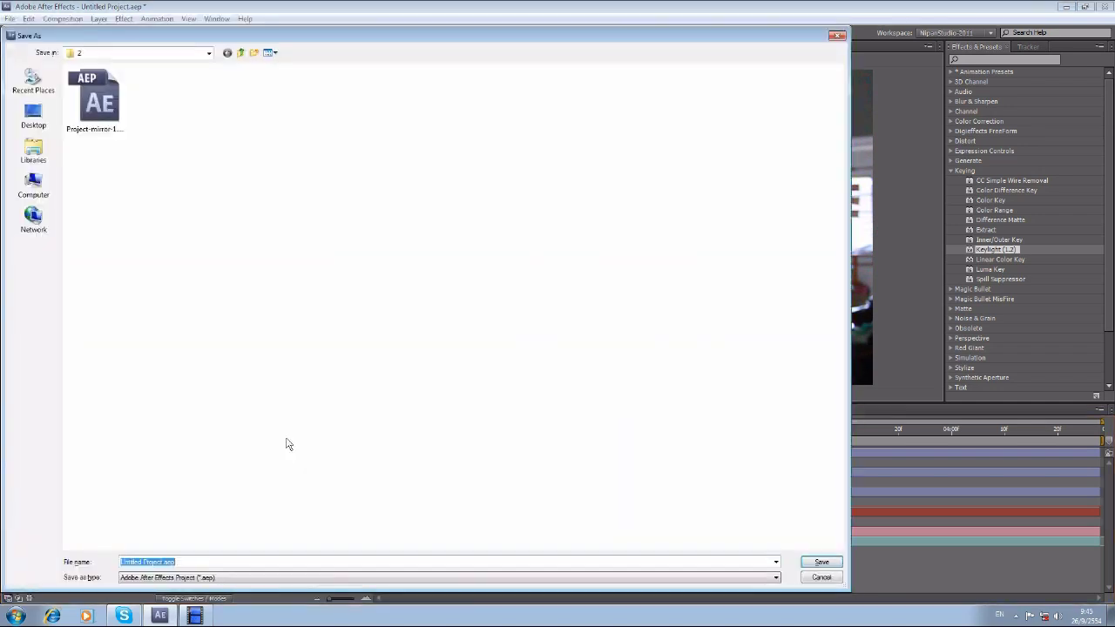
{"action": "left_click", "coordinate": [820, 577]}
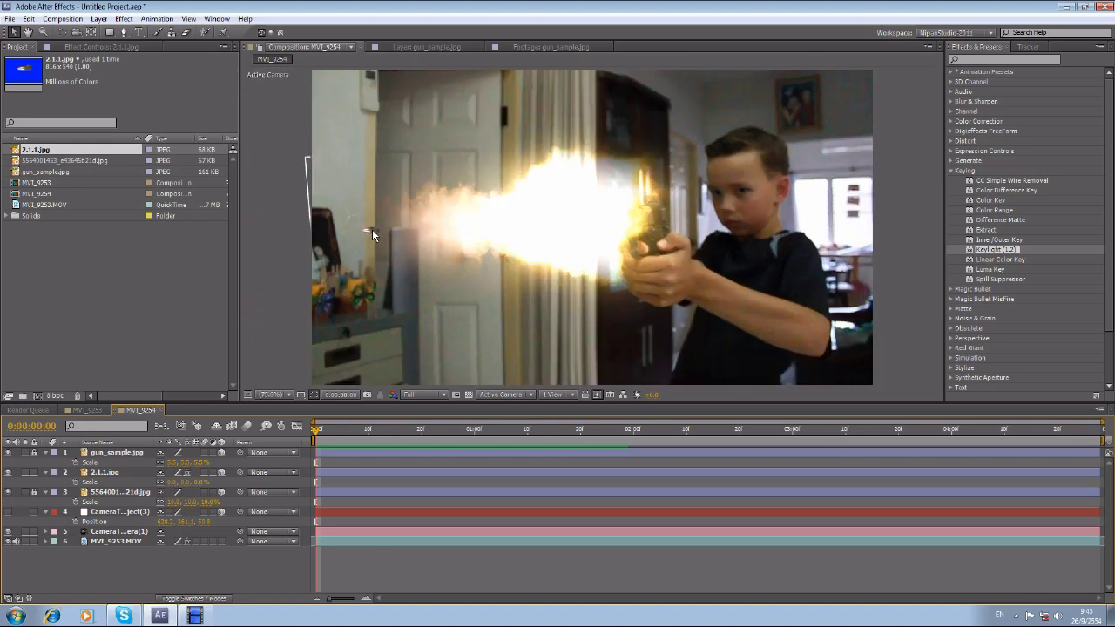
{"action": "scroll", "coordinate": [370, 229], "scroll_direction": "up", "scroll_amount": 1}
{"action": "scroll", "coordinate": [363, 248], "scroll_direction": "up", "scroll_amount": 2}
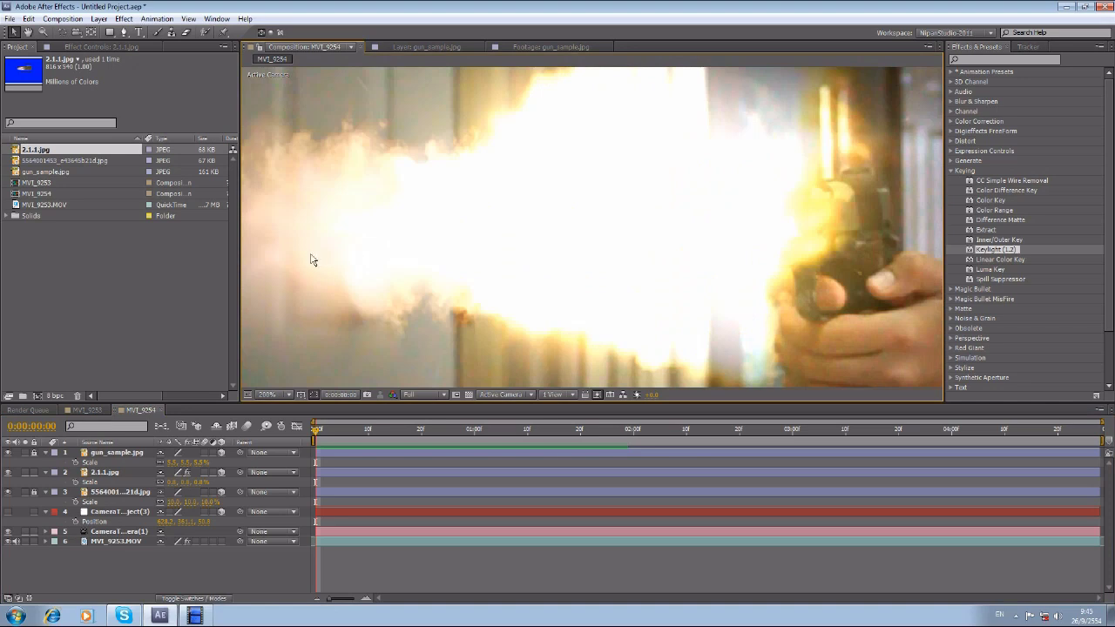
{"action": "left_click_drag", "start_coordinate": [311, 259], "coordinate": [574, 253]}
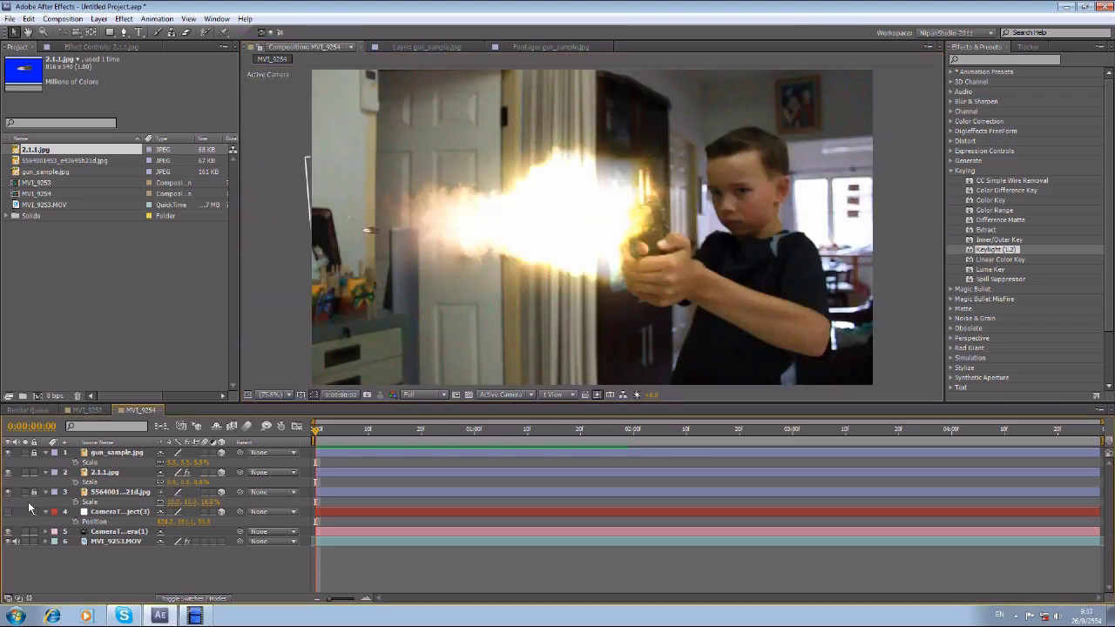
Collapse the properties of the three image layers and lock the 2.1.1.jpg layer.
{"action": "left_click", "coordinate": [45, 473]}
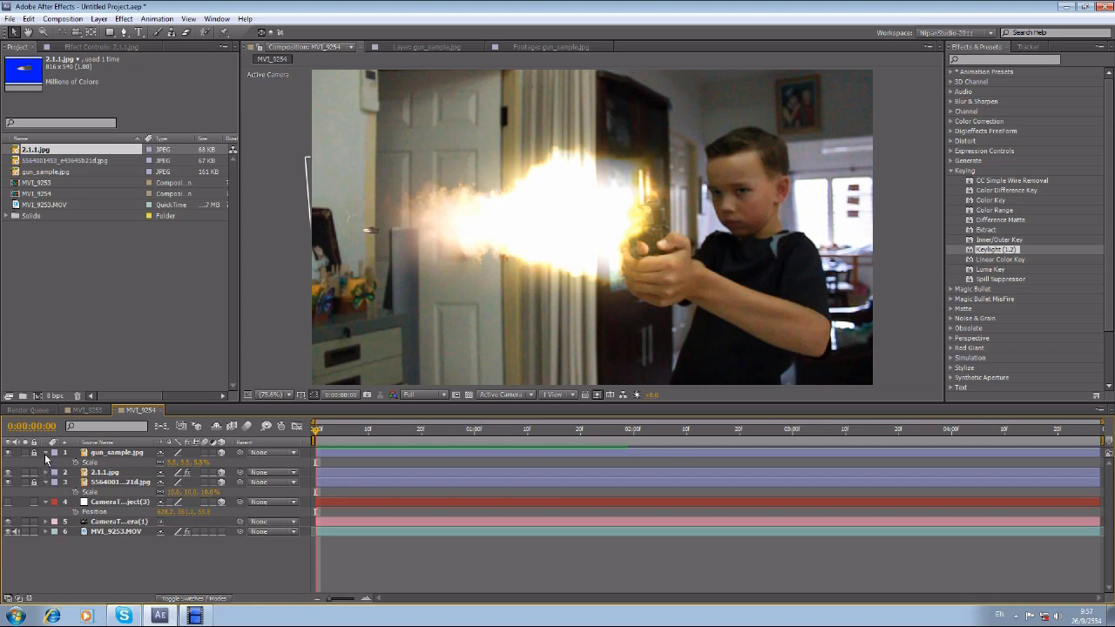
{"action": "left_click", "coordinate": [46, 452]}
{"action": "left_click", "coordinate": [45, 473]}
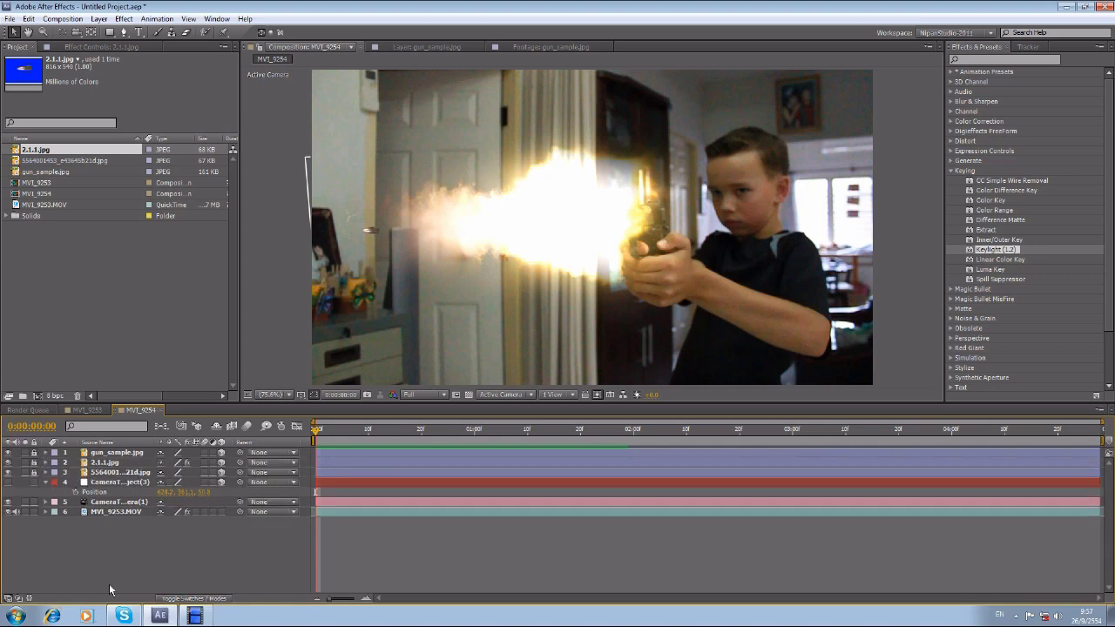
Create a white solid the size of the composition above all layers.
{"action": "right_click", "coordinate": [135, 555]}
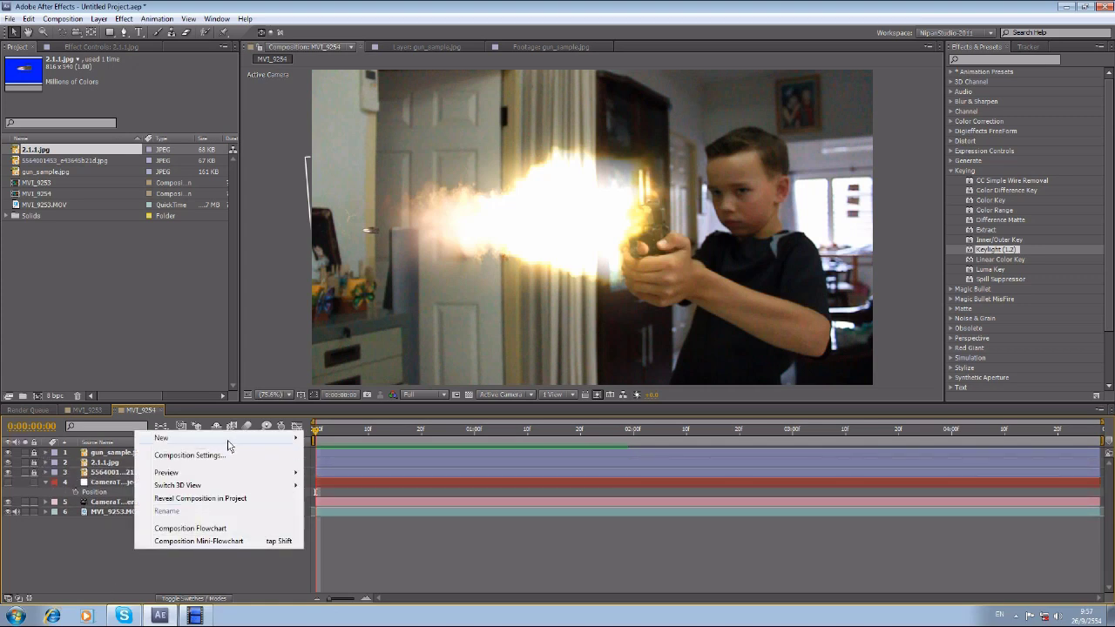
{"action": "mouse_move", "coordinate": [228, 441]}
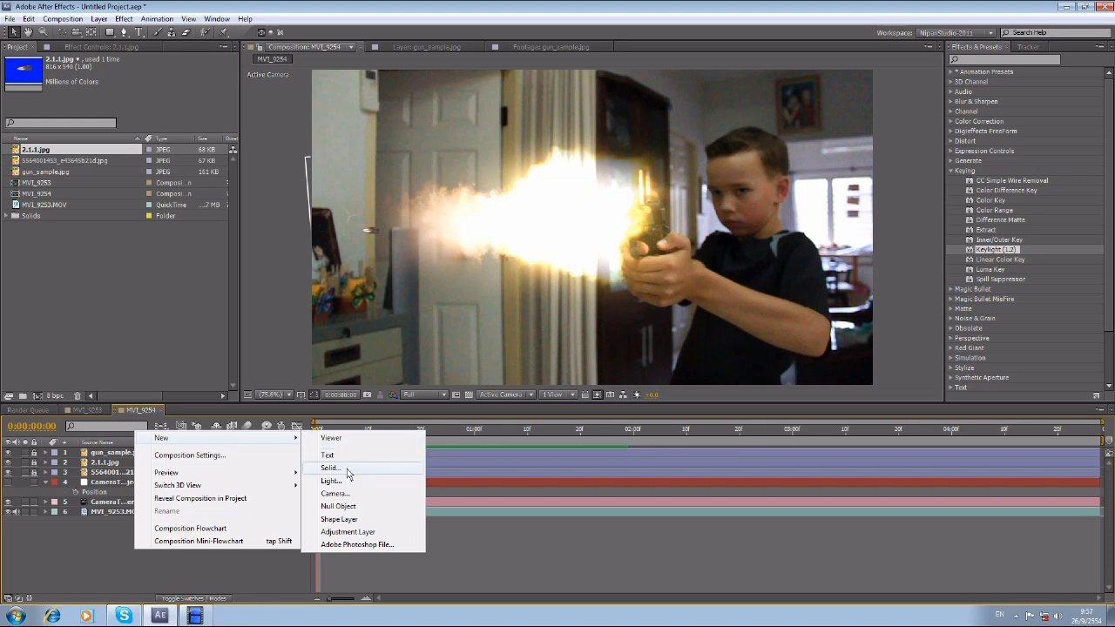
{"action": "left_click", "coordinate": [348, 472]}
{"action": "left_click", "coordinate": [550, 378]}
{"action": "left_click", "coordinate": [684, 231]}
{"action": "key", "text": "Return"}
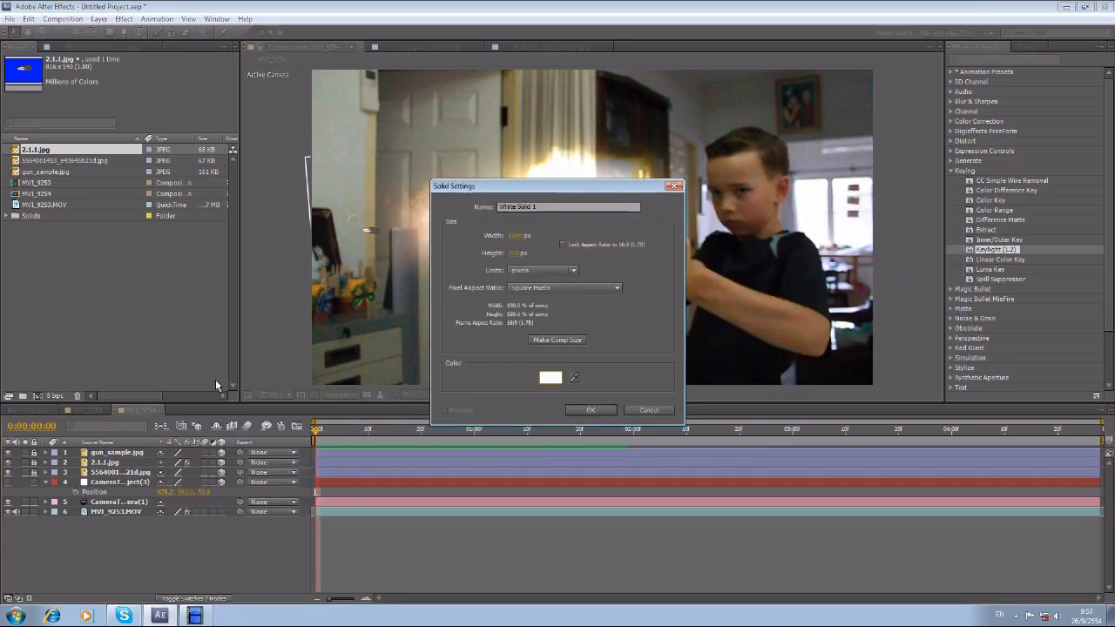
{"action": "key", "text": "Return"}
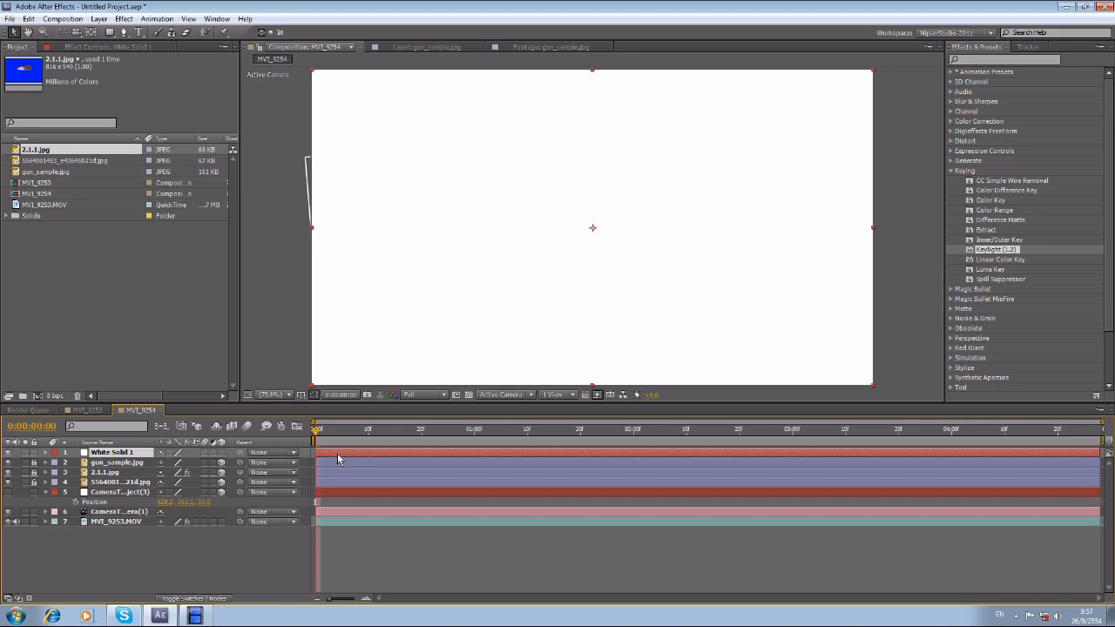
Draw a long, narrow horizontal Pen tool mask across the middle of the white solid for the bullet's trail.
{"action": "left_click", "coordinate": [157, 33]}
{"action": "left_click", "coordinate": [124, 32]}
{"action": "left_click_drag", "start_coordinate": [341, 223], "coordinate": [346, 217]}
{"action": "left_click_drag", "start_coordinate": [364, 216], "coordinate": [383, 214]}
{"action": "left_click_drag", "start_coordinate": [455, 213], "coordinate": [490, 212]}
{"action": "left_click_drag", "start_coordinate": [602, 208], "coordinate": [637, 207]}
{"action": "left_click", "coordinate": [714, 208]}
{"action": "left_click", "coordinate": [734, 225]}
{"action": "left_click", "coordinate": [693, 225]}
{"action": "left_click", "coordinate": [610, 224]}
{"action": "left_click", "coordinate": [570, 220]}
{"action": "left_click", "coordinate": [496, 223]}
{"action": "left_click", "coordinate": [444, 226]}
{"action": "left_click", "coordinate": [406, 225]}
{"action": "left_click", "coordinate": [363, 227]}
{"action": "left_click_drag", "start_coordinate": [340, 223], "coordinate": [333, 224]}
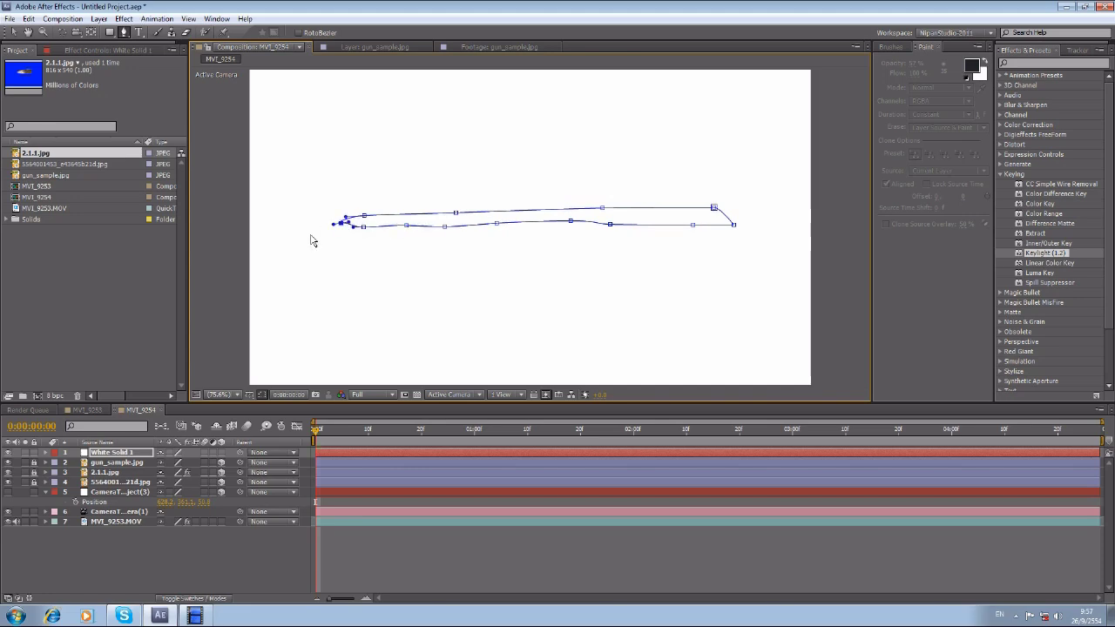
Set the white solid's mask feather to 20 pixels and collapse the layer.
{"action": "left_click", "coordinate": [13, 33]}
{"action": "left_click", "coordinate": [46, 452]}
{"action": "left_click", "coordinate": [56, 462]}
{"action": "left_click", "coordinate": [64, 472]}
{"action": "left_click", "coordinate": [186, 491]}
{"action": "type", "text": "20"}
{"action": "left_click", "coordinate": [457, 496]}
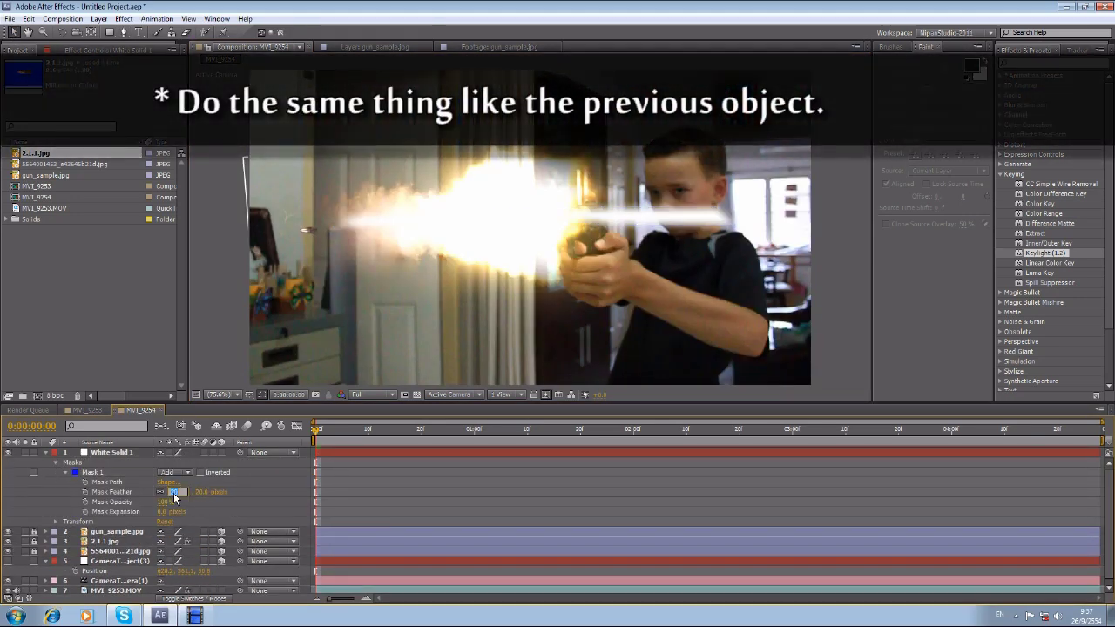
{"action": "left_click", "coordinate": [46, 452]}
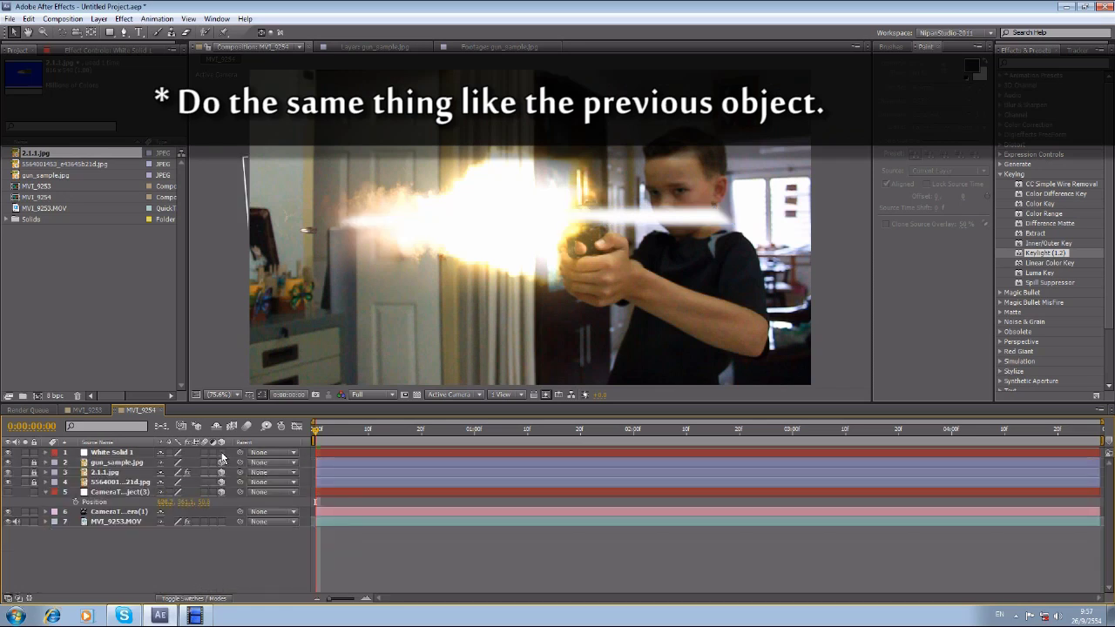
Make the white solid a 3D layer and paste the camera-tracked null's position onto it.
{"action": "left_click", "coordinate": [221, 453]}
{"action": "left_click", "coordinate": [96, 502]}
{"action": "key", "text": "ctrl+c"}
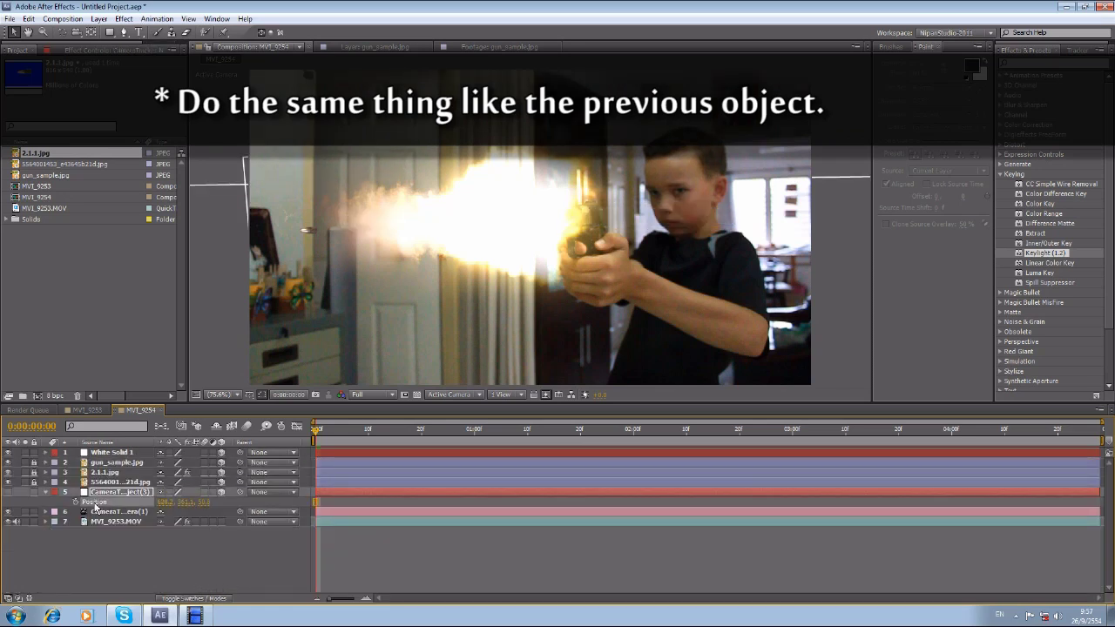
{"action": "left_click", "coordinate": [109, 452]}
{"action": "key", "text": "ctrl+v"}
Scale the white solid down to 5%, trying 20% first, and undo a stray move in the viewer.
{"action": "key", "text": "s"}
{"action": "left_click", "coordinate": [174, 464]}
{"action": "type", "text": "20"}
{"action": "key", "text": "Return"}
{"action": "left_click", "coordinate": [174, 463]}
{"action": "type", "text": "5"}
{"action": "key", "text": "Return"}
{"action": "left_click_drag", "start_coordinate": [426, 222], "coordinate": [452, 226]}
{"action": "key", "text": "ctrl+z"}
Open the trail solid's properties, fit the composition in the viewer, and lock and collapse the layer.
{"action": "left_click", "coordinate": [47, 453]}
{"action": "left_click", "coordinate": [55, 463]}
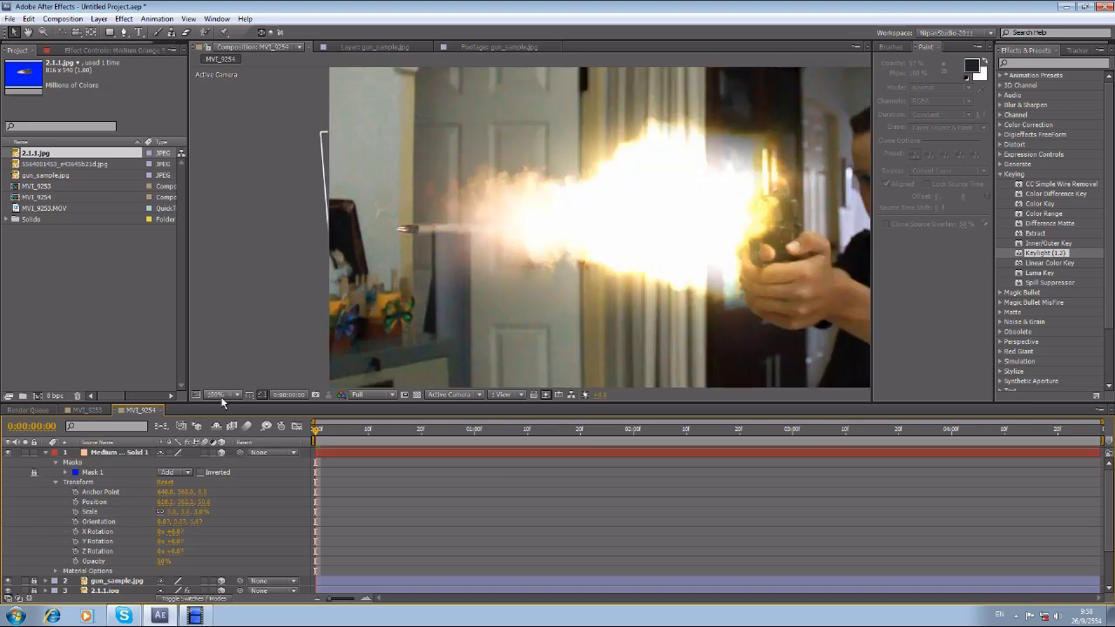
{"action": "left_click", "coordinate": [214, 395]}
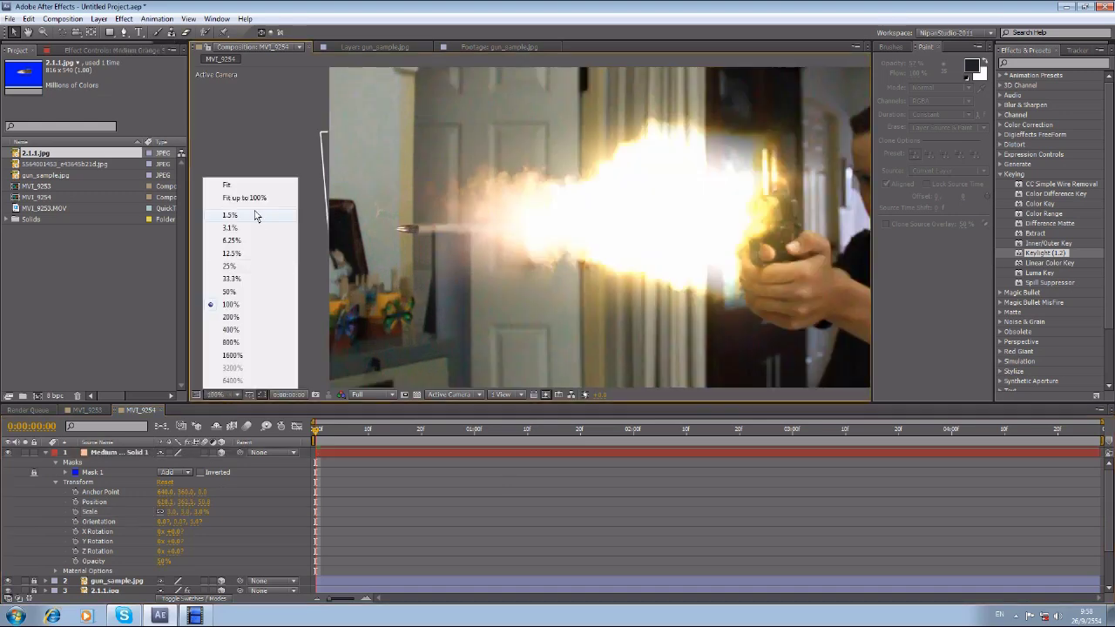
{"action": "left_click", "coordinate": [224, 184]}
{"action": "left_click", "coordinate": [34, 452]}
{"action": "left_click", "coordinate": [45, 453]}
Create a full-size solid in saturated bright orange above the other layers.
{"action": "right_click", "coordinate": [144, 552]}
{"action": "left_click", "coordinate": [128, 554]}
{"action": "right_click", "coordinate": [158, 560]}
{"action": "mouse_move", "coordinate": [218, 440]}
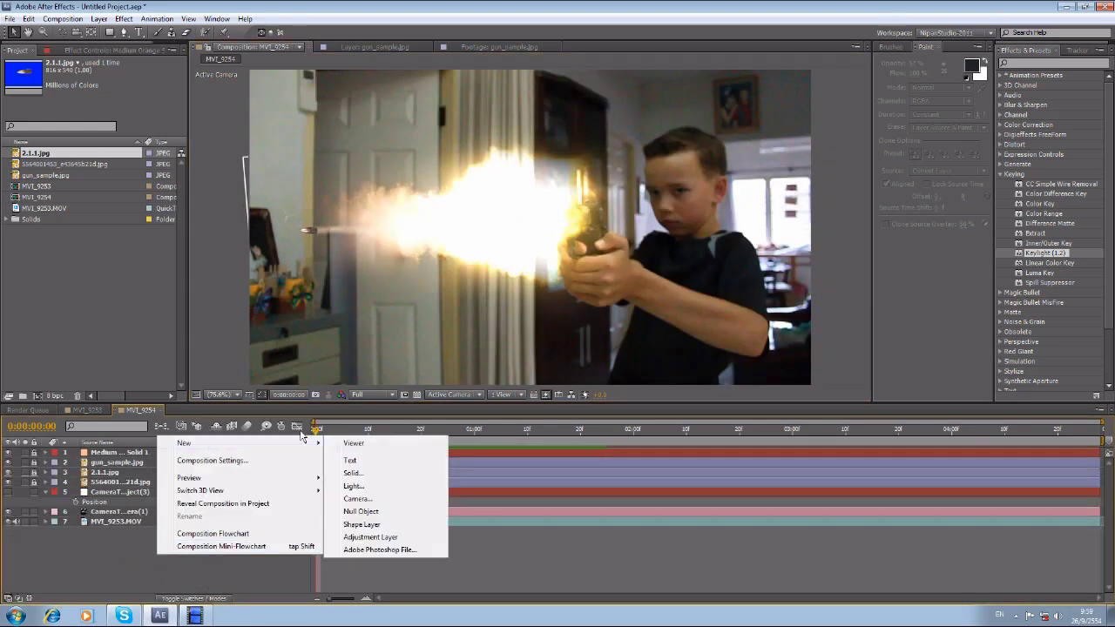
{"action": "left_click", "coordinate": [392, 472]}
{"action": "left_click", "coordinate": [551, 376]}
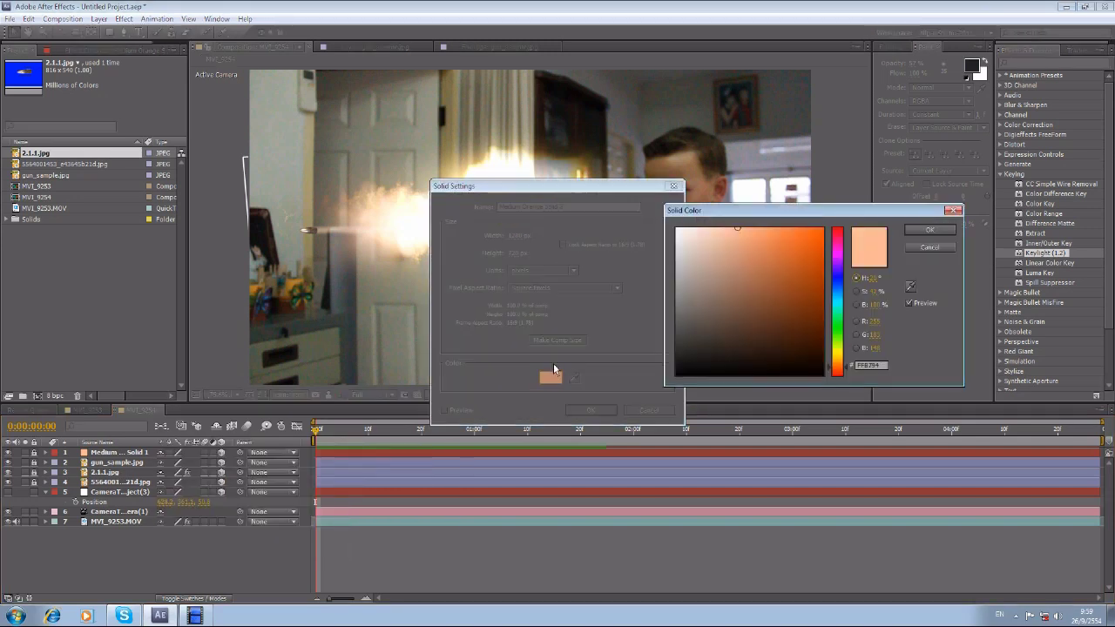
{"action": "left_click_drag", "start_coordinate": [814, 251], "coordinate": [841, 215]}
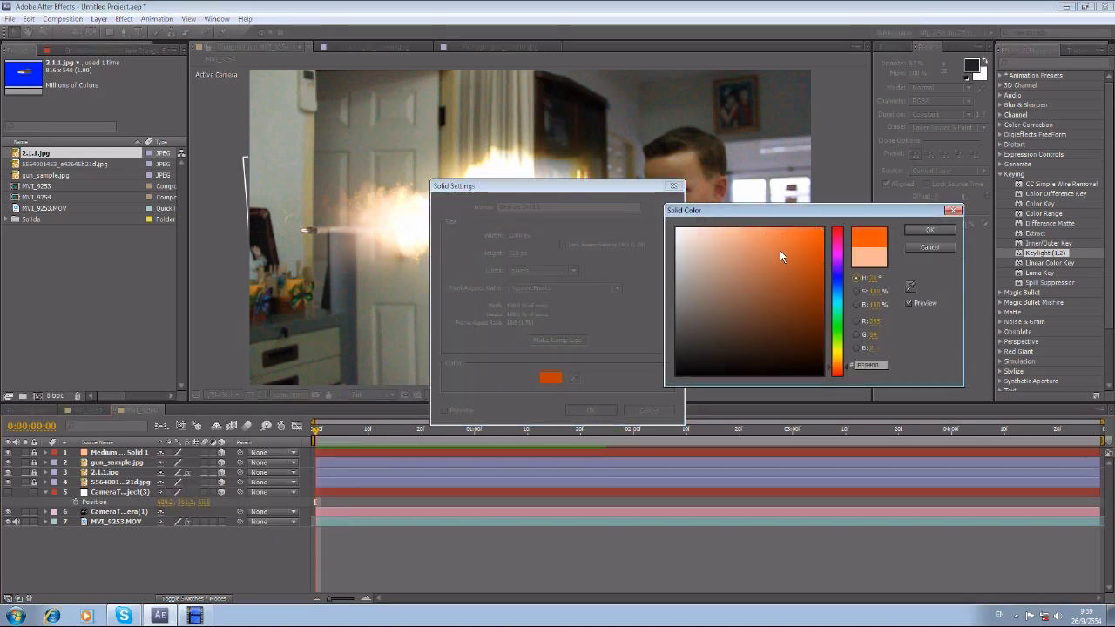
{"action": "left_click_drag", "start_coordinate": [781, 255], "coordinate": [789, 221]}
{"action": "left_click", "coordinate": [822, 229]}
{"action": "left_click_drag", "start_coordinate": [831, 368], "coordinate": [831, 363]}
{"action": "key", "text": "Return"}
{"action": "key", "text": "Return"}
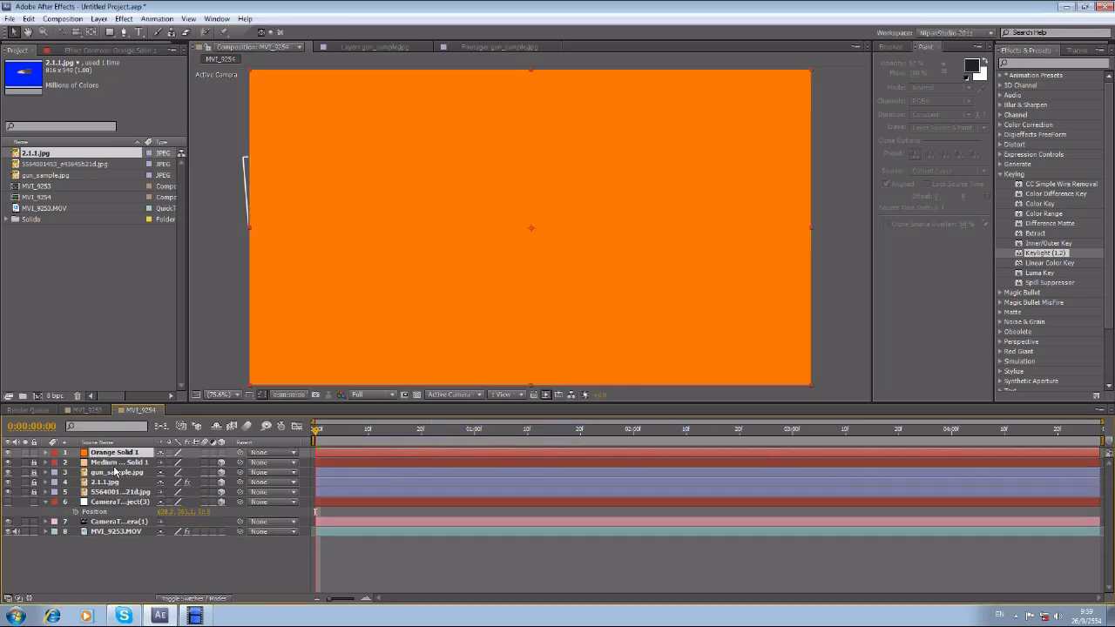
Make the orange solid a 3D layer and give it the camera-tracked null's position.
{"action": "left_click", "coordinate": [222, 453]}
{"action": "key", "text": "p"}
Draw a closed, curved Pen tool mask on the orange solid around the muzzle flash.
{"action": "left_click", "coordinate": [125, 33]}
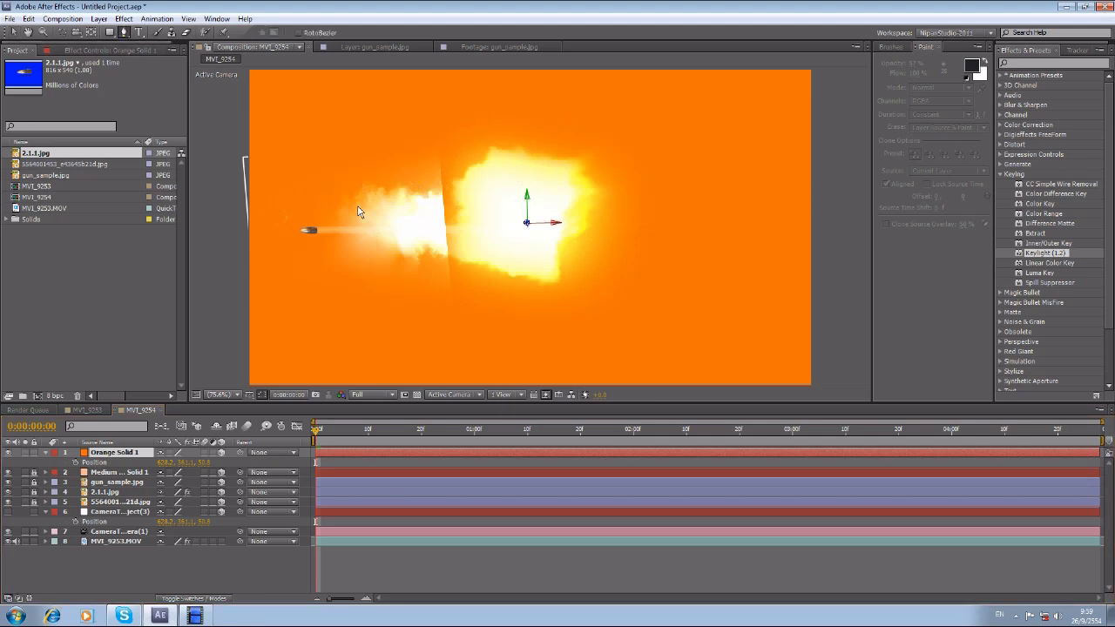
{"action": "left_click_drag", "start_coordinate": [385, 199], "coordinate": [398, 188]}
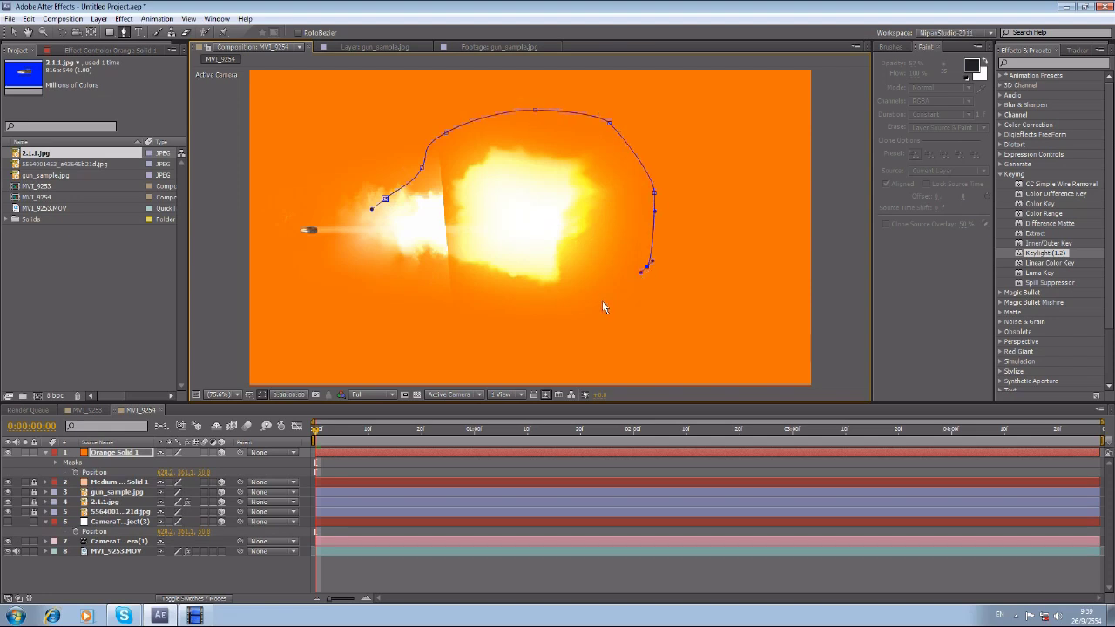
{"action": "left_click_drag", "start_coordinate": [463, 309], "coordinate": [423, 294]}
{"action": "left_click_drag", "start_coordinate": [373, 273], "coordinate": [381, 230]}
{"action": "left_click", "coordinate": [385, 199]}
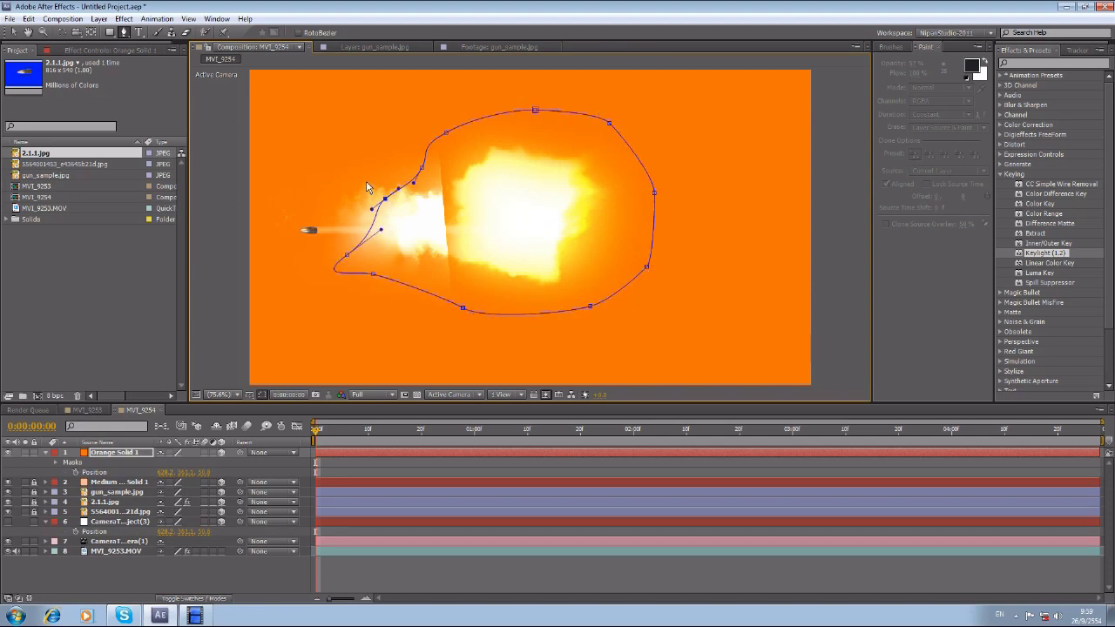
{"action": "left_click", "coordinate": [14, 32]}
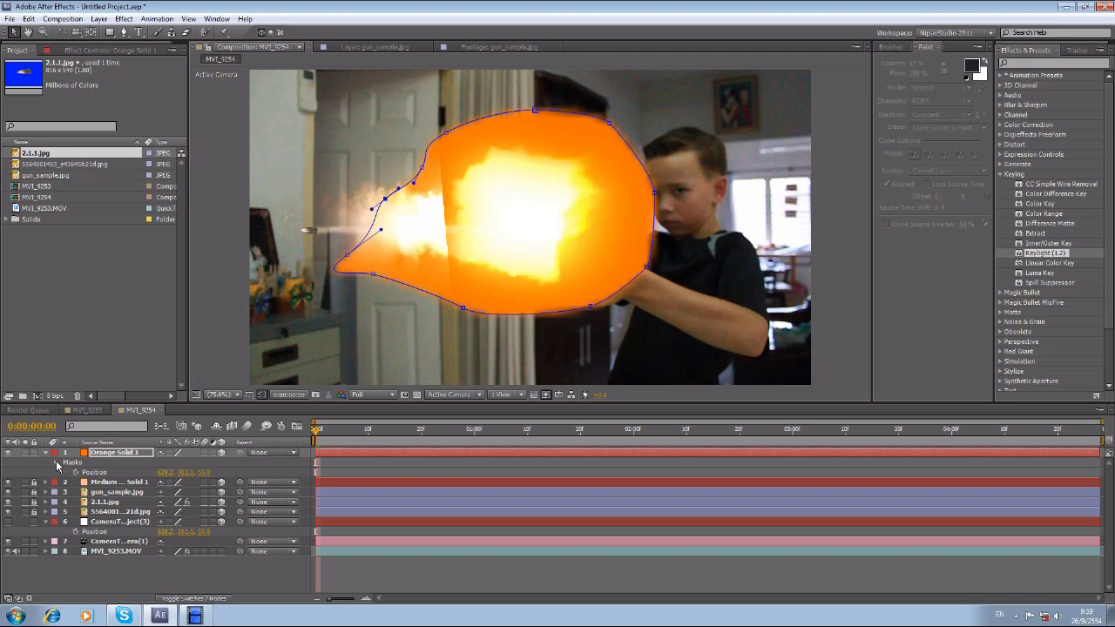
Feather the orange solid's mask so the glow fades softly around the muzzle flash.
{"action": "left_click", "coordinate": [56, 462]}
{"action": "left_click", "coordinate": [66, 473]}
{"action": "mouse_move", "coordinate": [174, 493]}
{"action": "left_mouse_down"}
{"action": "mouse_move", "coordinate": [228, 492]}
{"action": "mouse_move", "coordinate": [190, 499]}
{"action": "left_mouse_up"}
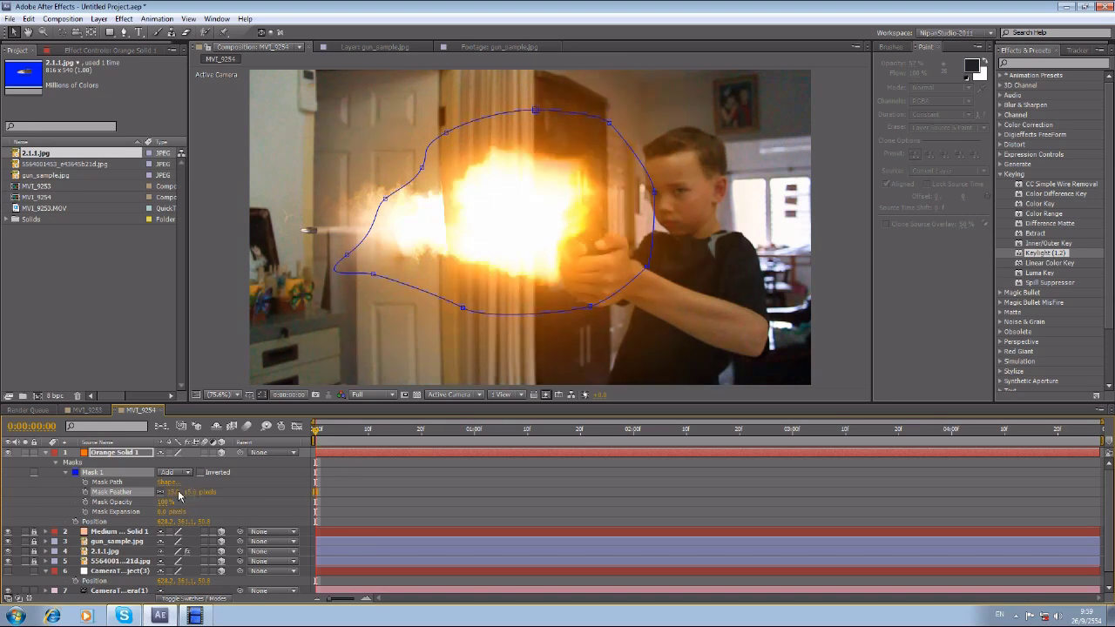
{"action": "left_click_drag", "start_coordinate": [190, 493], "coordinate": [186, 494]}
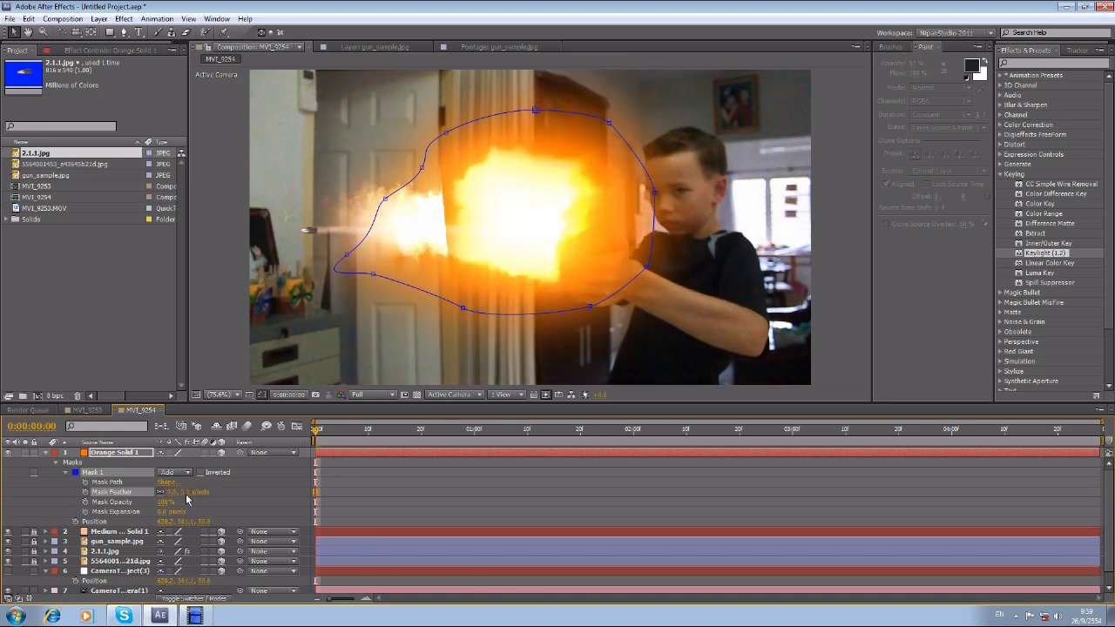
Set the orange solid's blending mode to Screen, trying Add first, and preview the composition.
{"action": "right_click", "coordinate": [342, 457]}
{"action": "mouse_move", "coordinate": [411, 201]}
{"action": "left_click", "coordinate": [515, 238]}
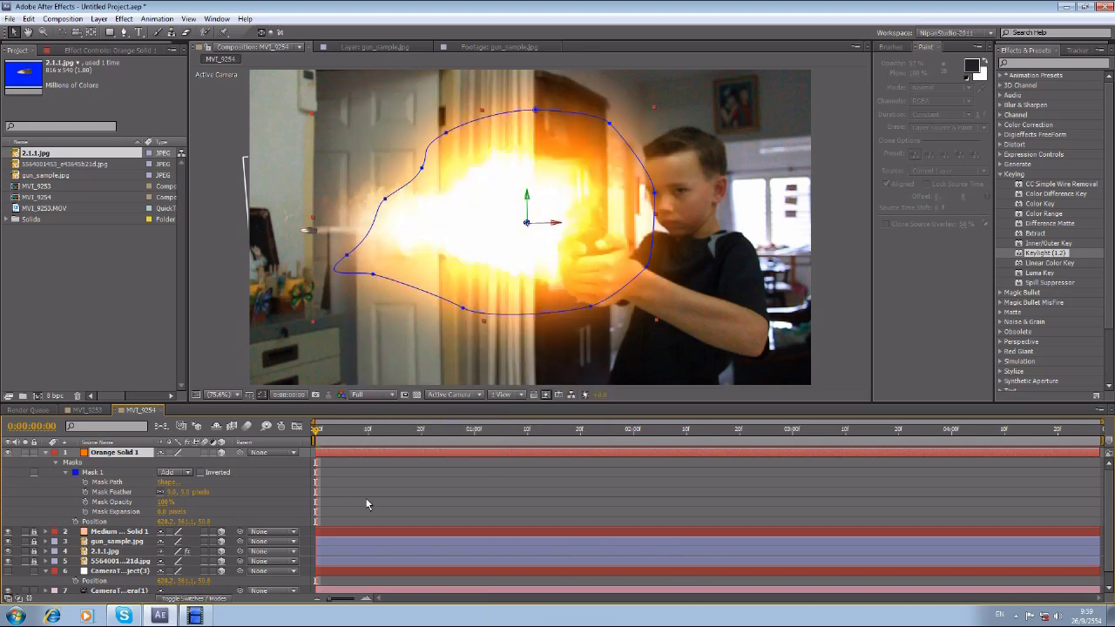
{"action": "right_click", "coordinate": [338, 453]}
{"action": "mouse_move", "coordinate": [399, 193]}
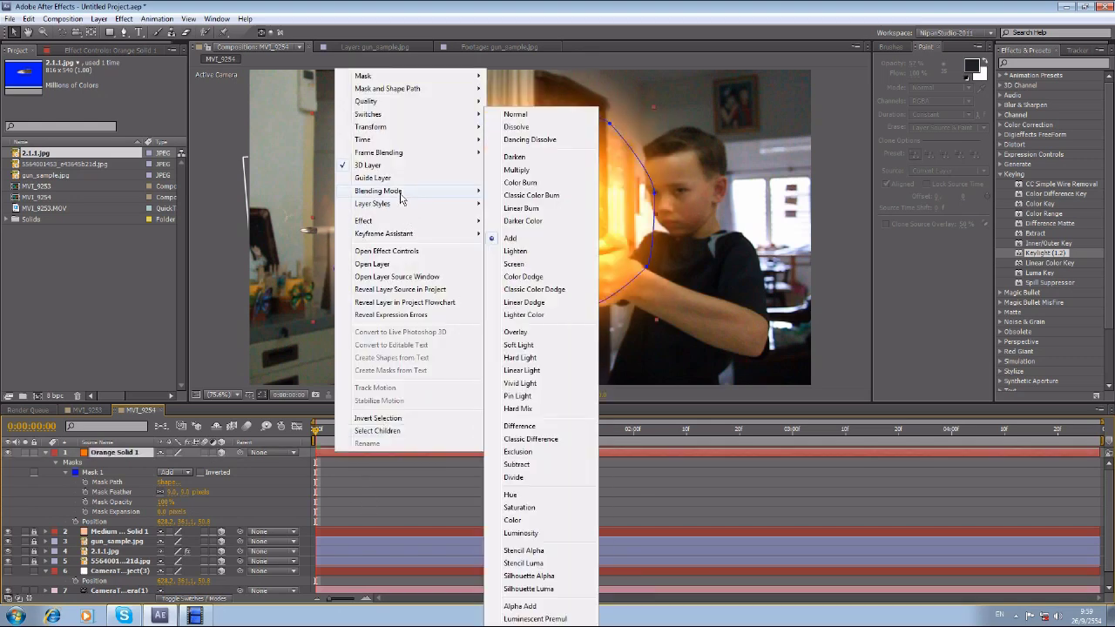
{"action": "left_click", "coordinate": [549, 265]}
{"action": "left_click", "coordinate": [391, 519]}
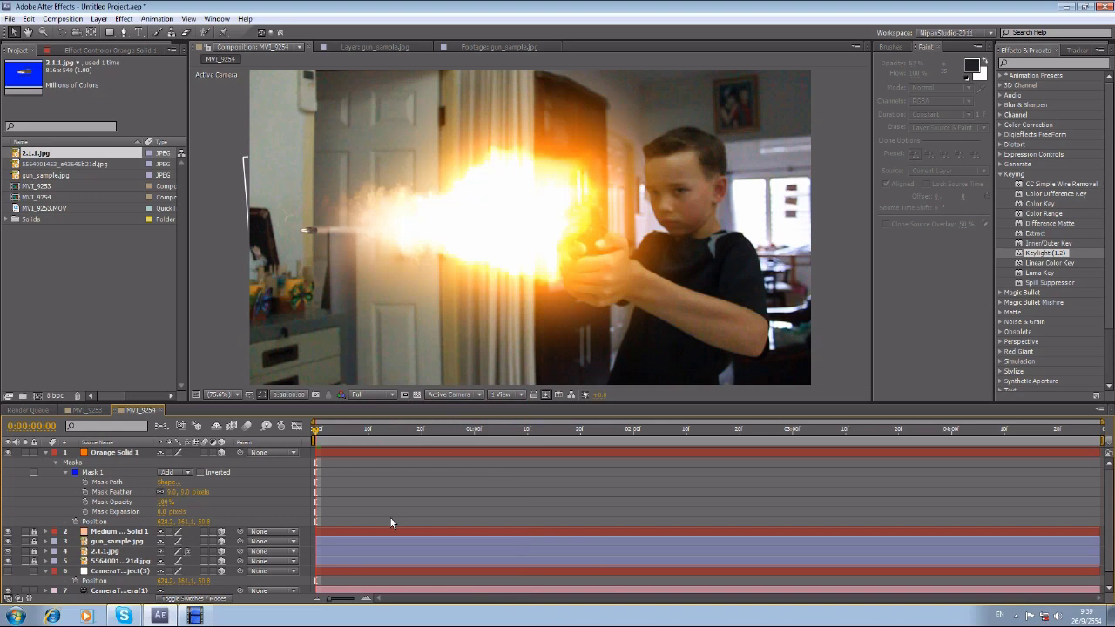
{"action": "key", "text": "space"}
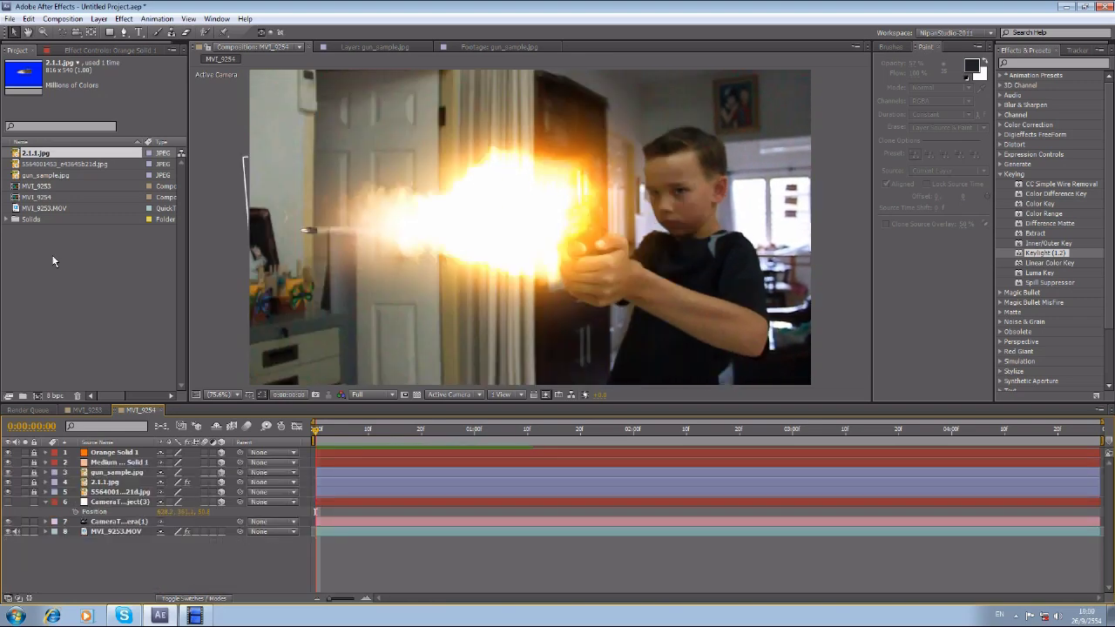
Import Roman-Candle.mov and create a new composition from it.
{"action": "double_click", "coordinate": [51, 254]}
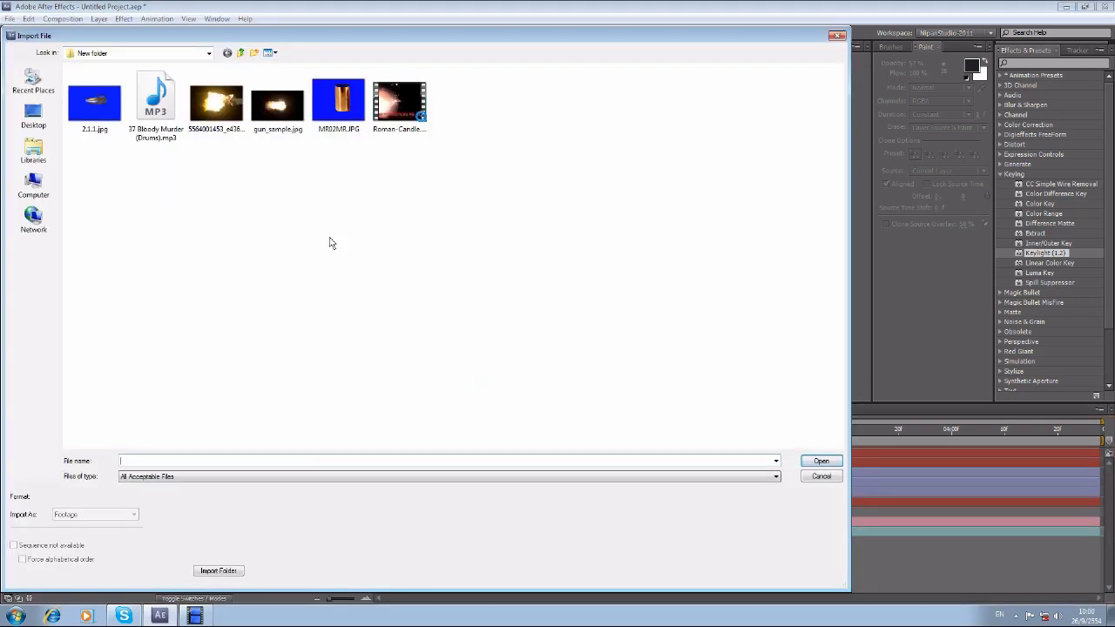
{"action": "double_click", "coordinate": [401, 104]}
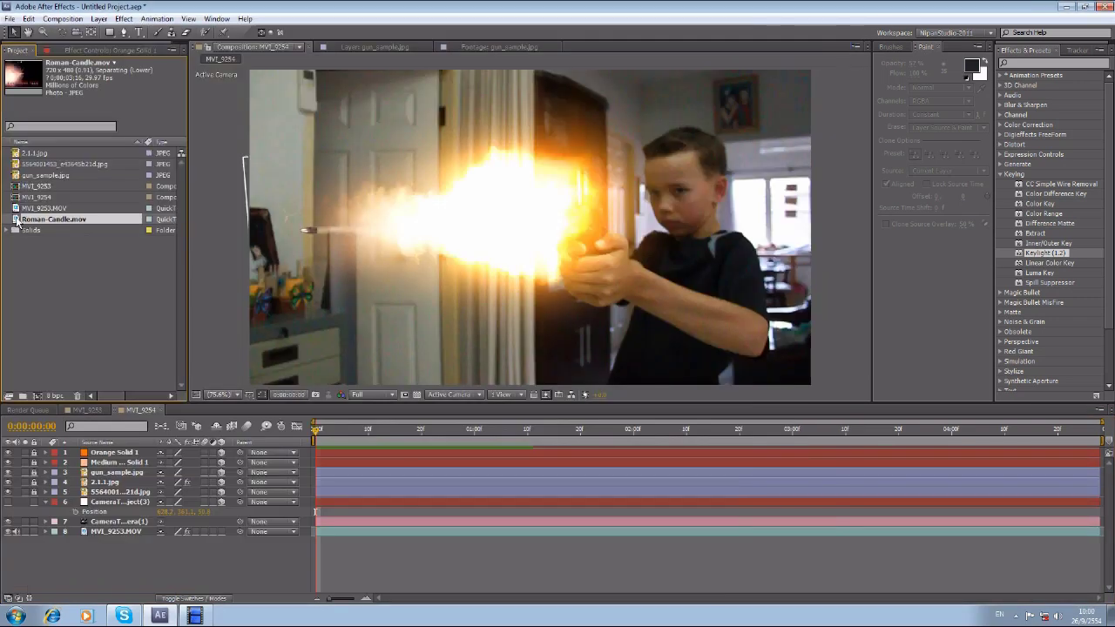
{"action": "left_click_drag", "start_coordinate": [33, 394], "coordinate": [37, 395]}
Find the spark burst in the Roman-Candle footage and narrow the work area to a short span starting at 0;00;00;23.
{"action": "left_click_drag", "start_coordinate": [343, 440], "coordinate": [490, 449]}
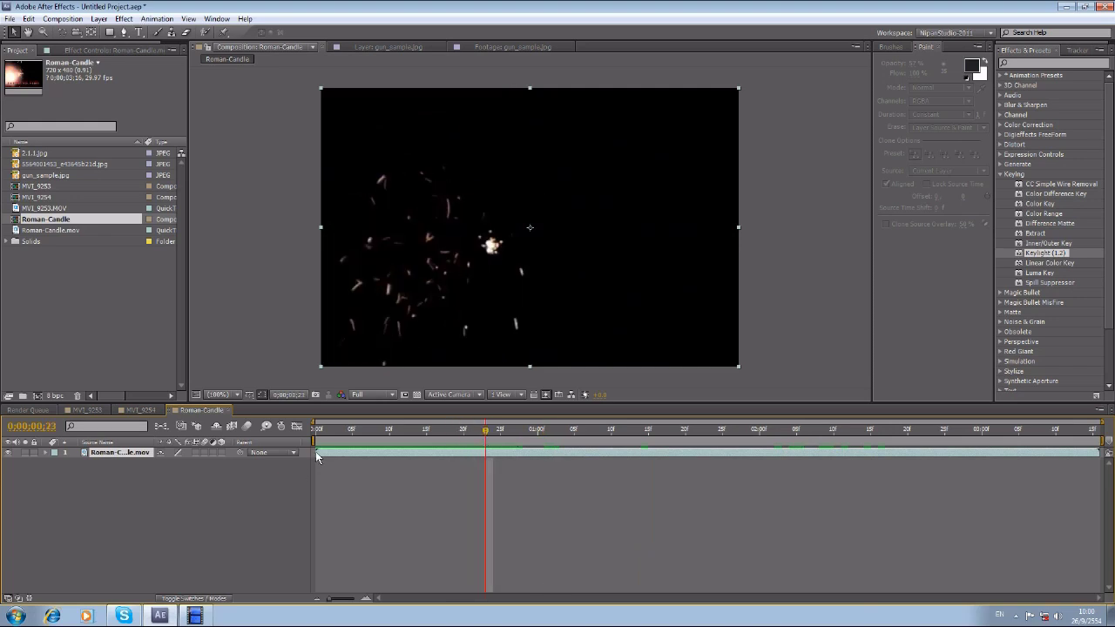
{"action": "left_click_drag", "start_coordinate": [315, 442], "coordinate": [484, 443]}
{"action": "left_click_drag", "start_coordinate": [1100, 445], "coordinate": [491, 443]}
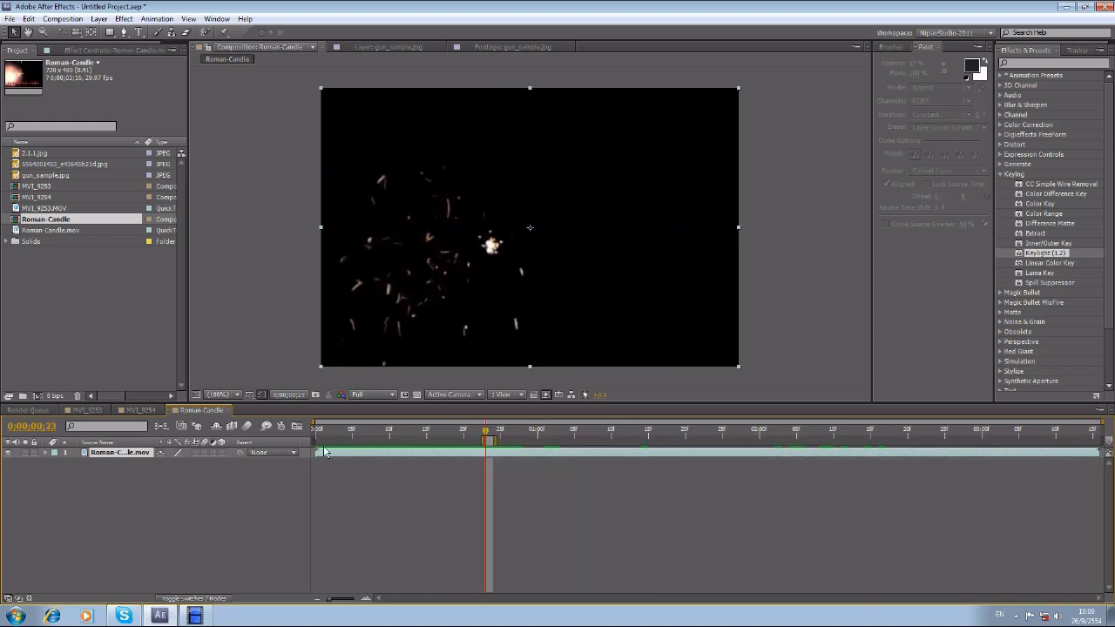
Add the Roman-Candle composition to the render queue and set its output format to JPEG Sequence.
{"action": "left_click", "coordinate": [28, 410]}
{"action": "left_click_drag", "start_coordinate": [26, 220], "coordinate": [90, 498]}
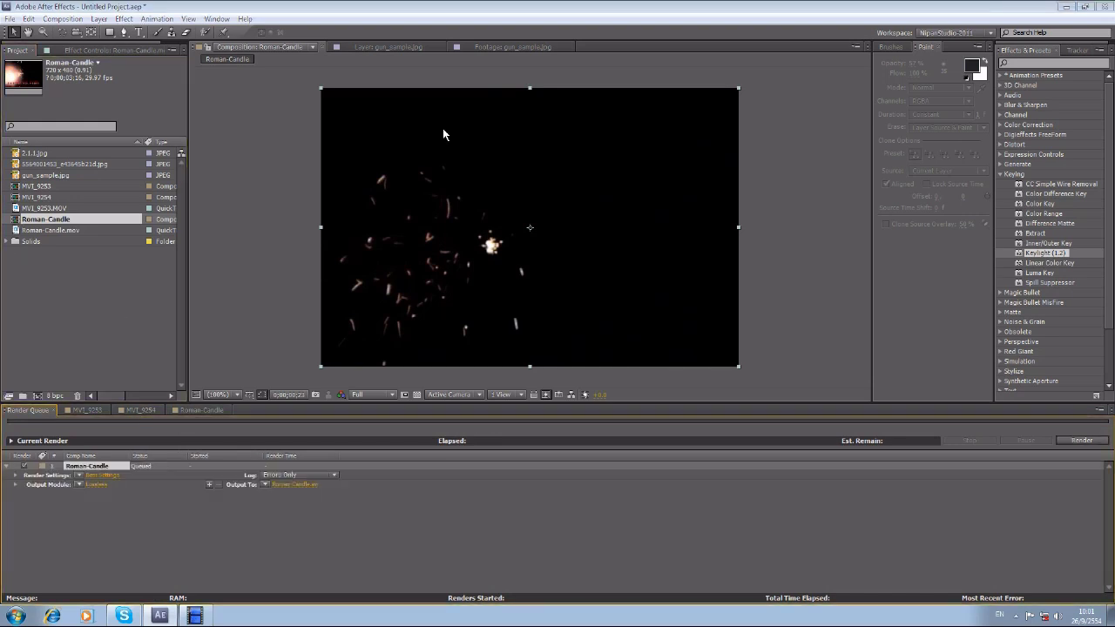
{"action": "left_click", "coordinate": [96, 484]}
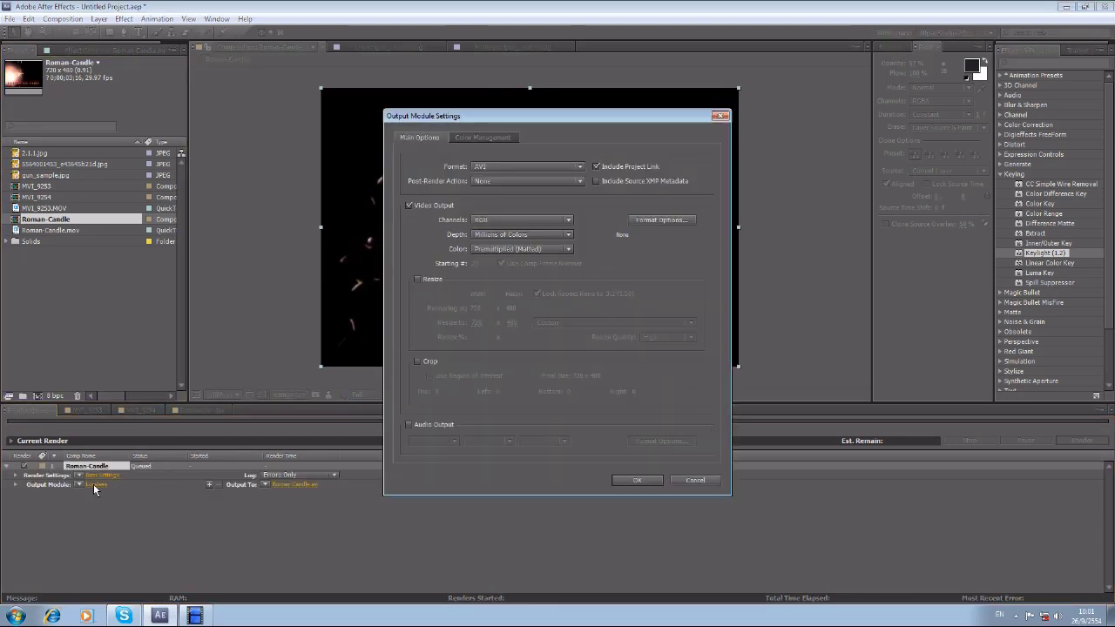
{"action": "left_click", "coordinate": [497, 167]}
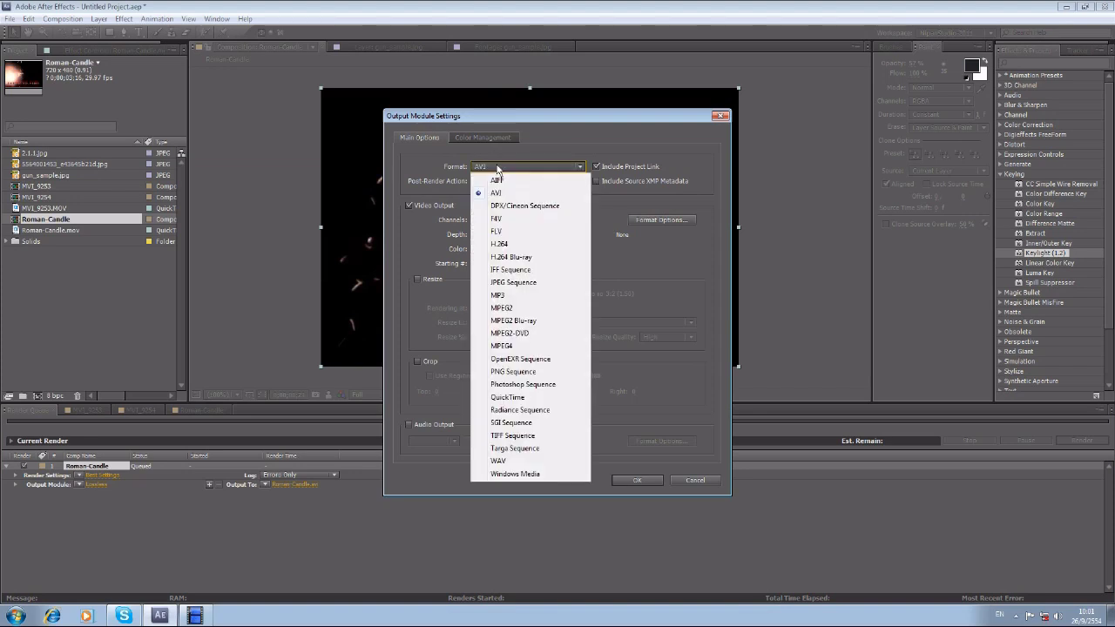
{"action": "left_click", "coordinate": [511, 282]}
{"action": "left_click", "coordinate": [638, 480]}
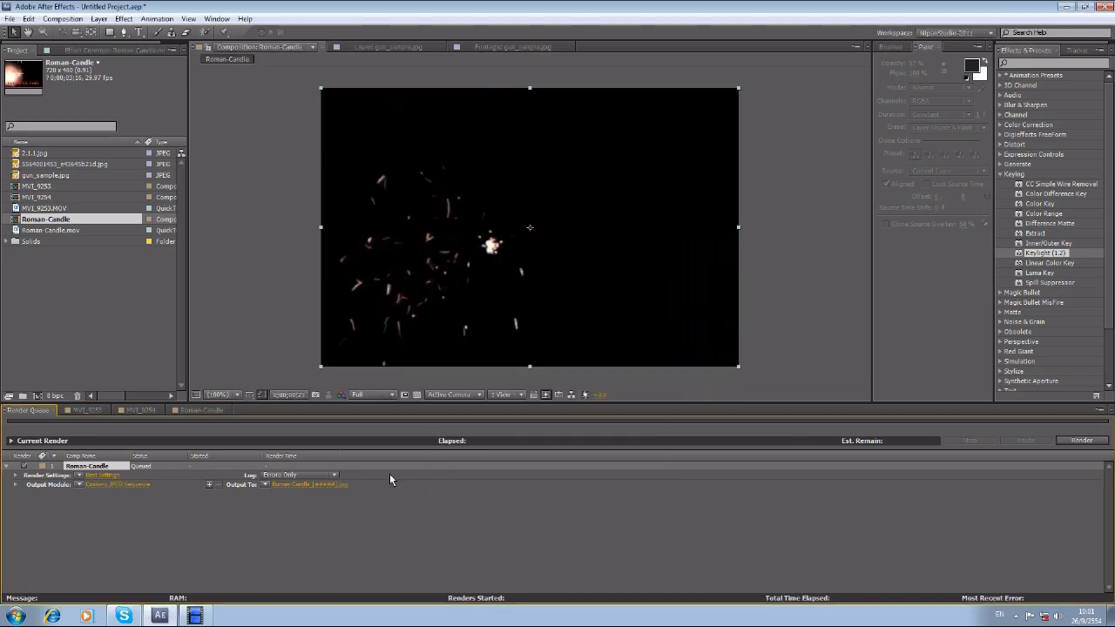
Save the Roman-Candle output into the Tutorial folder on drive D and render it.
{"action": "left_click", "coordinate": [324, 485]}
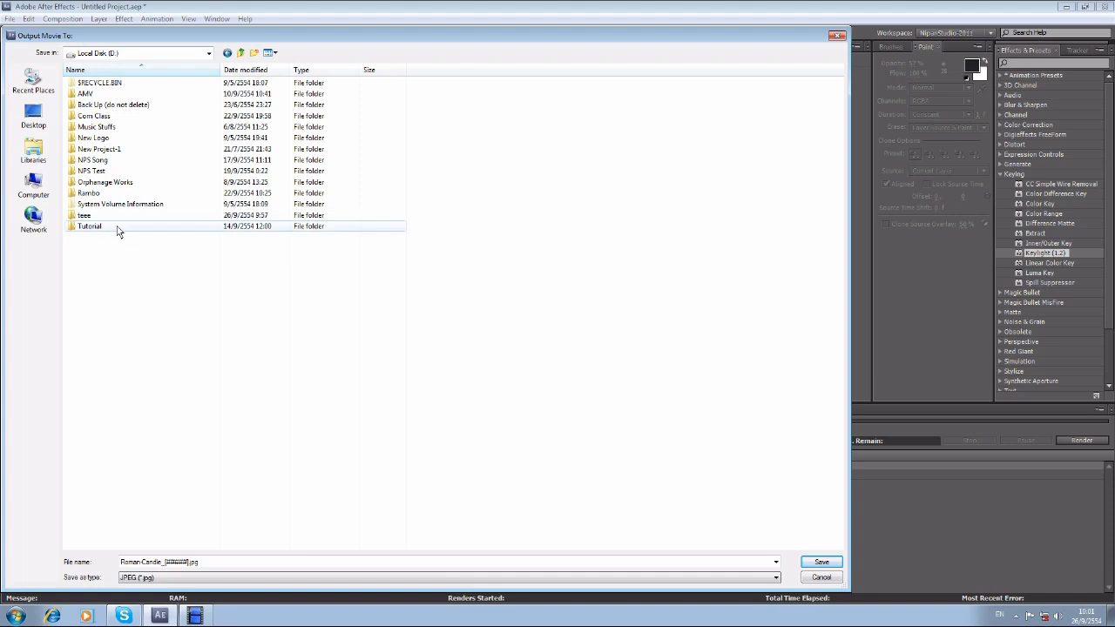
{"action": "double_click", "coordinate": [120, 227]}
{"action": "key", "text": "Return"}
{"action": "left_click", "coordinate": [1073, 438]}
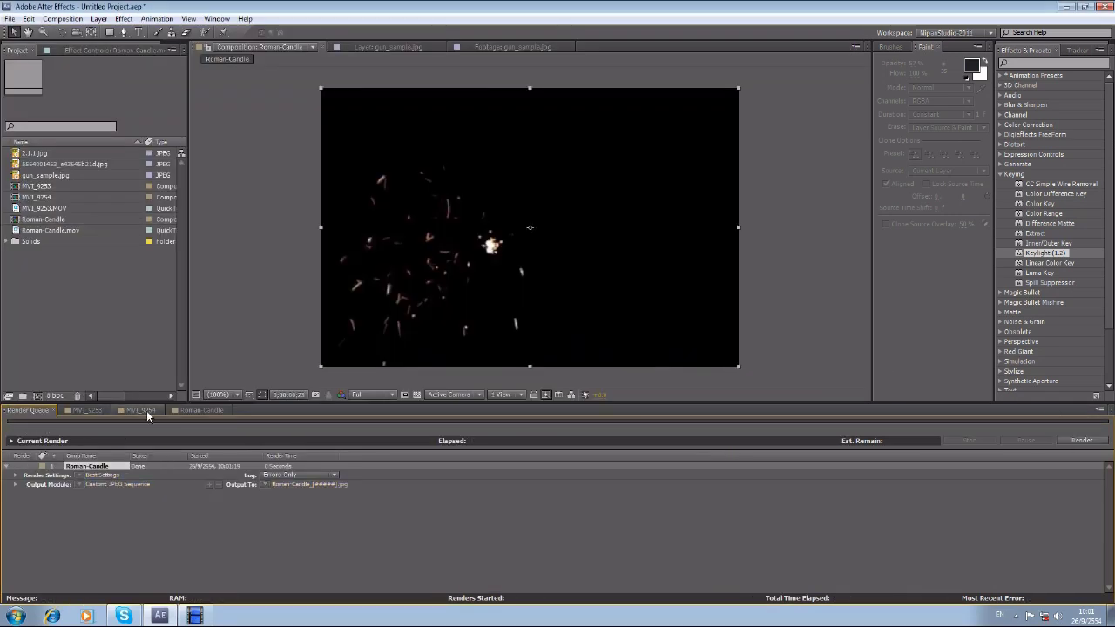
Import the rendered Roman-Candle_00023.jpg and place it as the uppermost layer of the MVI_9254 composition.
{"action": "left_click", "coordinate": [140, 410]}
{"action": "double_click", "coordinate": [73, 284]}
{"action": "key", "text": "BackSpace"}
{"action": "key", "text": "BackSpace"}
{"action": "key", "text": "BackSpace"}
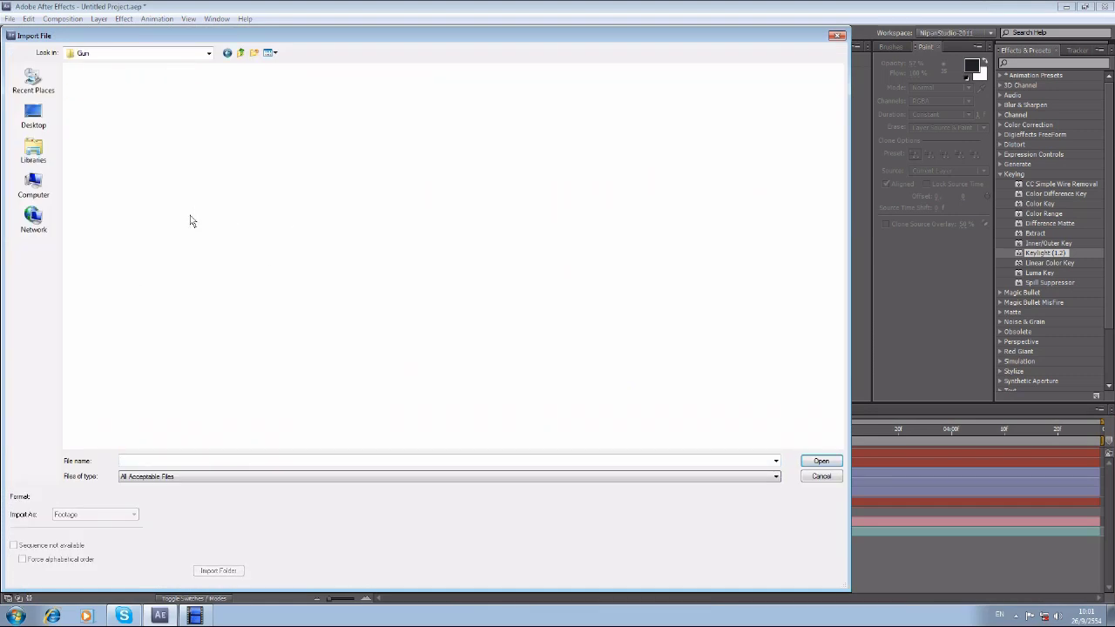
{"action": "double_click", "coordinate": [124, 227]}
{"action": "double_click", "coordinate": [116, 127]}
{"action": "left_click_drag", "start_coordinate": [57, 242], "coordinate": [376, 459]}
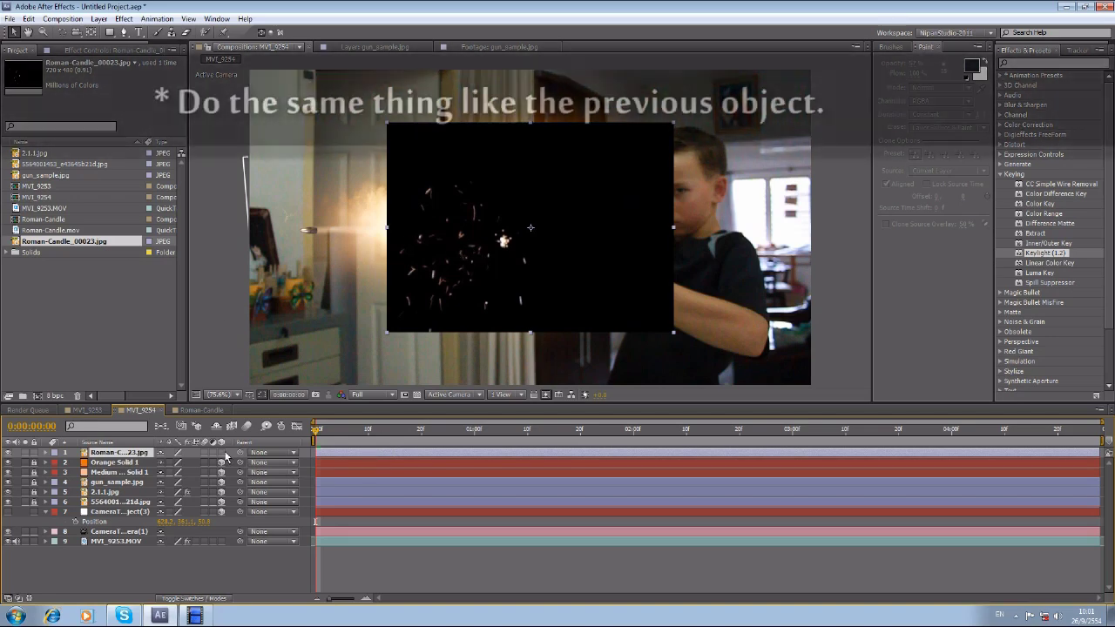
Make the spark image a 3D layer, position it over the gun and scale it to 5%.
{"action": "left_click", "coordinate": [222, 453]}
{"action": "key", "text": "s"}
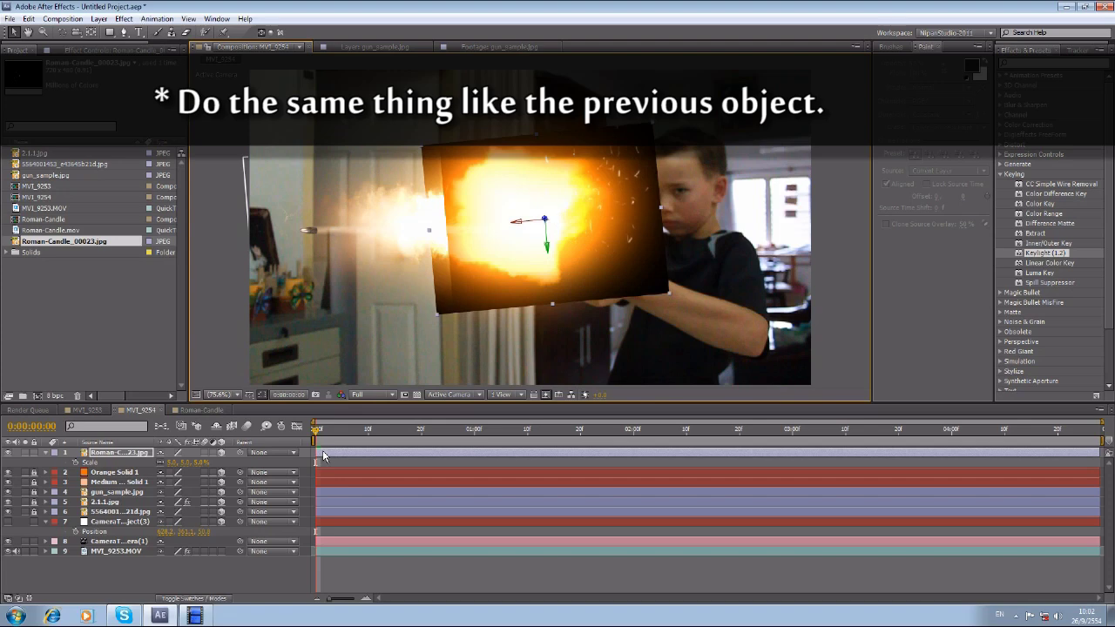
{"action": "right_click", "coordinate": [322, 453]}
{"action": "mouse_move", "coordinate": [388, 190]}
{"action": "left_click", "coordinate": [533, 255]}
{"action": "key", "text": "KP_0"}
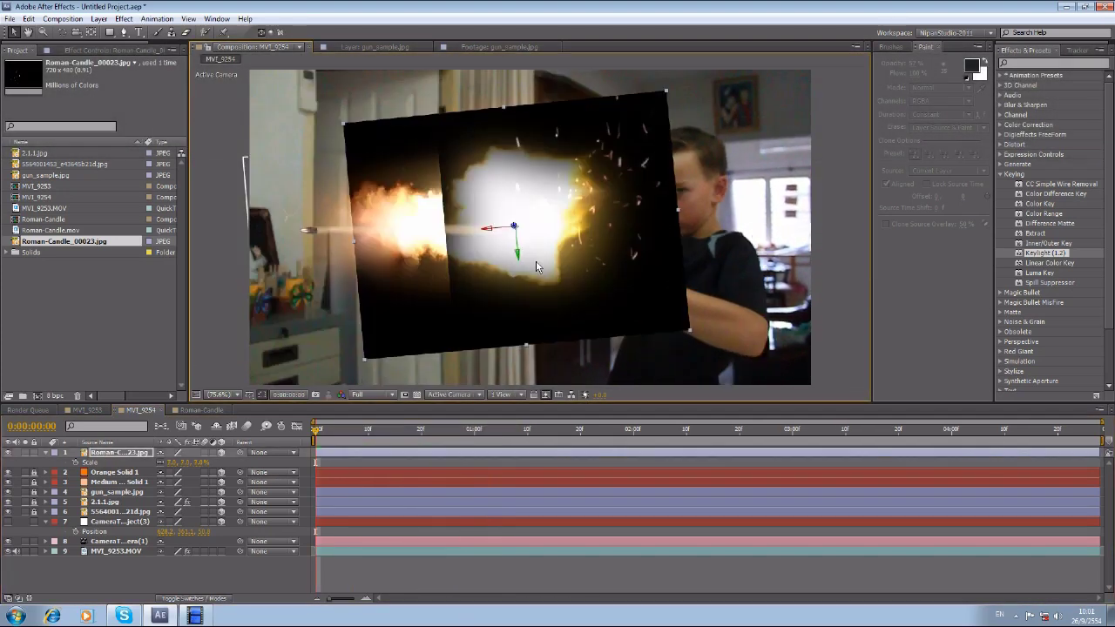
{"action": "left_click_drag", "start_coordinate": [536, 266], "coordinate": [566, 253]}
{"action": "left_click", "coordinate": [187, 463]}
{"action": "type", "text": "5"}
{"action": "key", "text": "Return"}
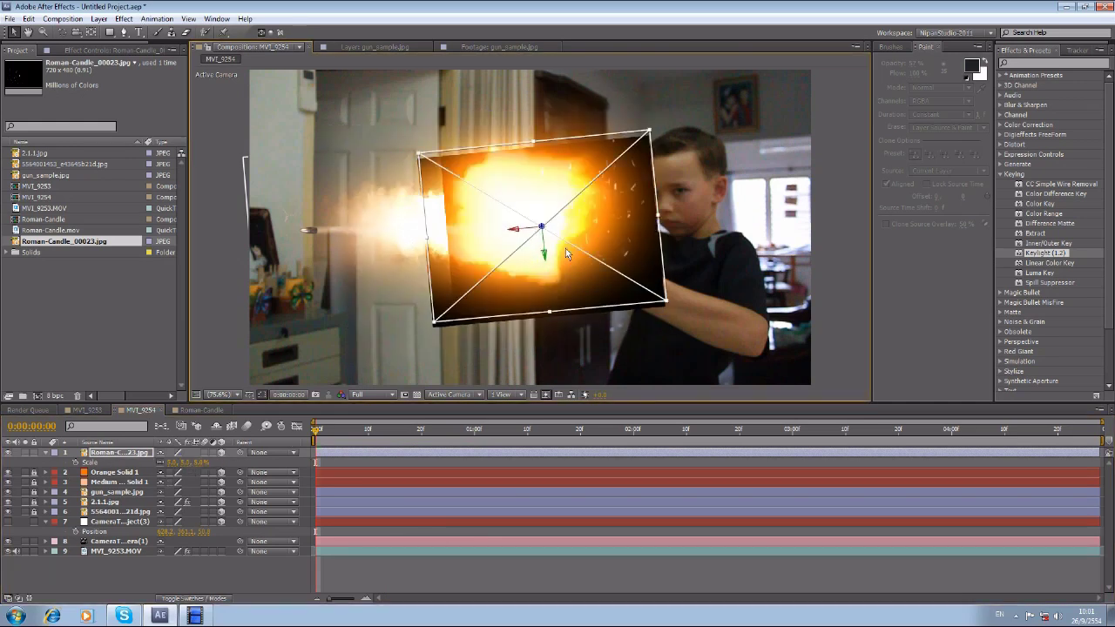
Set the spark layer's blending mode to Lighten and preview the composition.
{"action": "right_click", "coordinate": [323, 452]}
{"action": "mouse_move", "coordinate": [367, 189]}
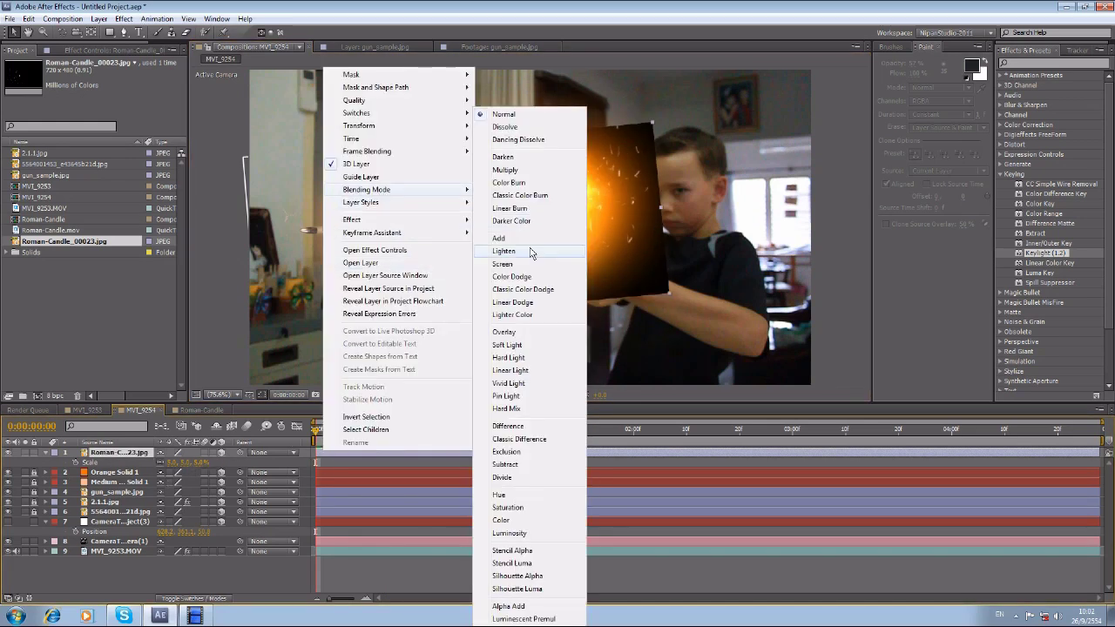
{"action": "left_click", "coordinate": [530, 253]}
{"action": "key", "text": "space"}
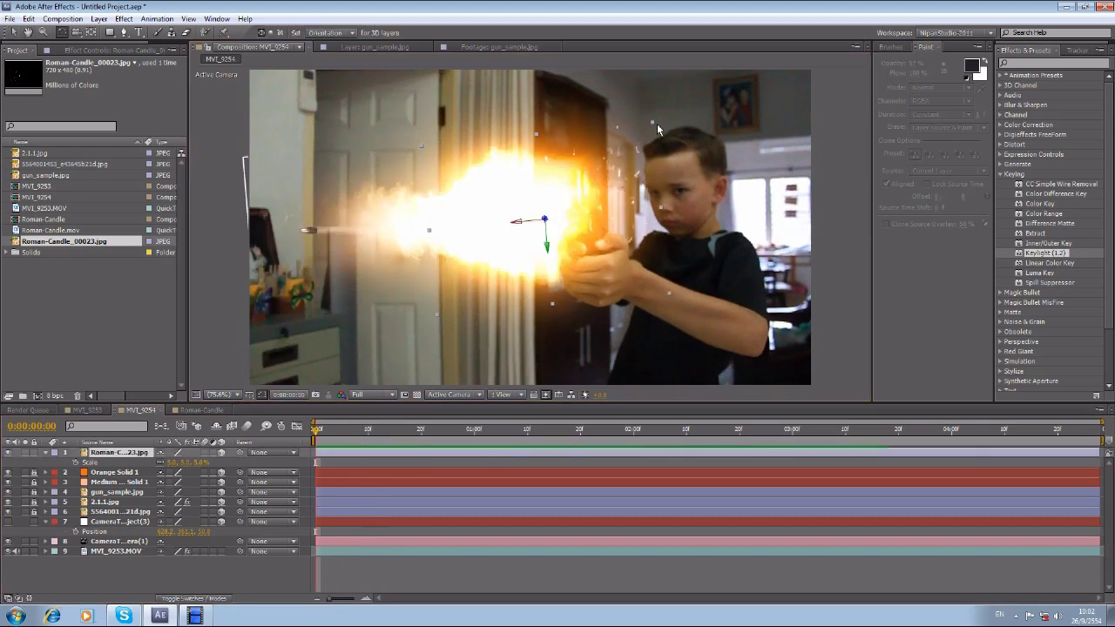
Rotate the spark layer slightly around the gun and preview the result with the composition fitted in view.
{"action": "left_click_drag", "start_coordinate": [655, 123], "coordinate": [676, 159]}
{"action": "left_click", "coordinate": [13, 32]}
{"action": "left_click", "coordinate": [392, 578]}
{"action": "key", "text": "space"}
{"action": "left_click", "coordinate": [228, 394]}
{"action": "left_click", "coordinate": [252, 199]}
{"action": "key", "text": "space"}
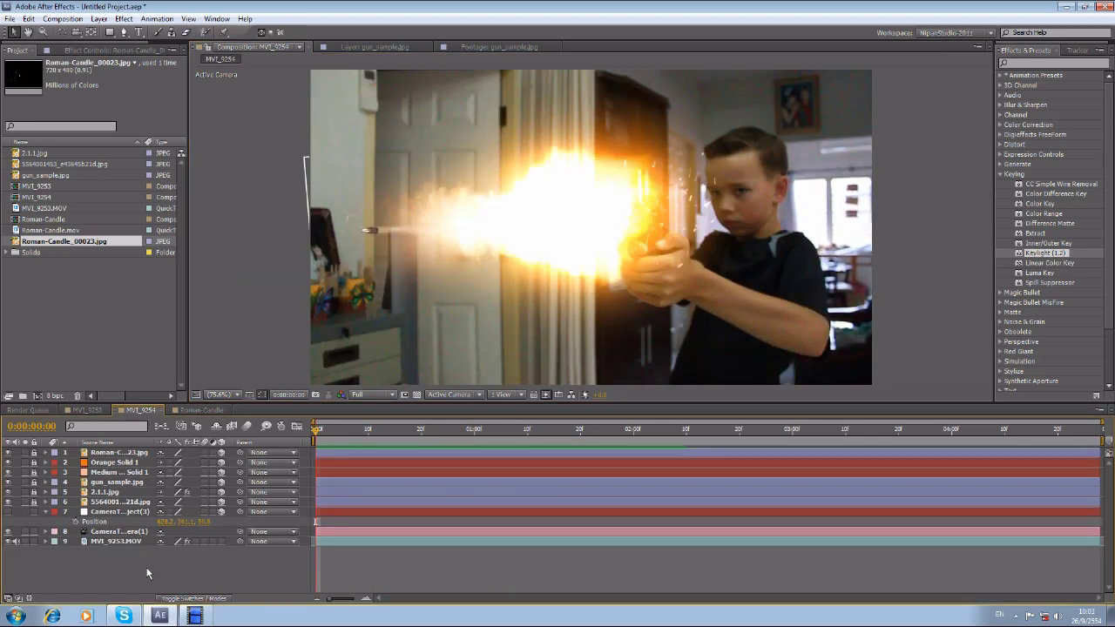
Create a new adjustment layer and apply the CC Vector Blur effect to it.
{"action": "right_click", "coordinate": [132, 567]}
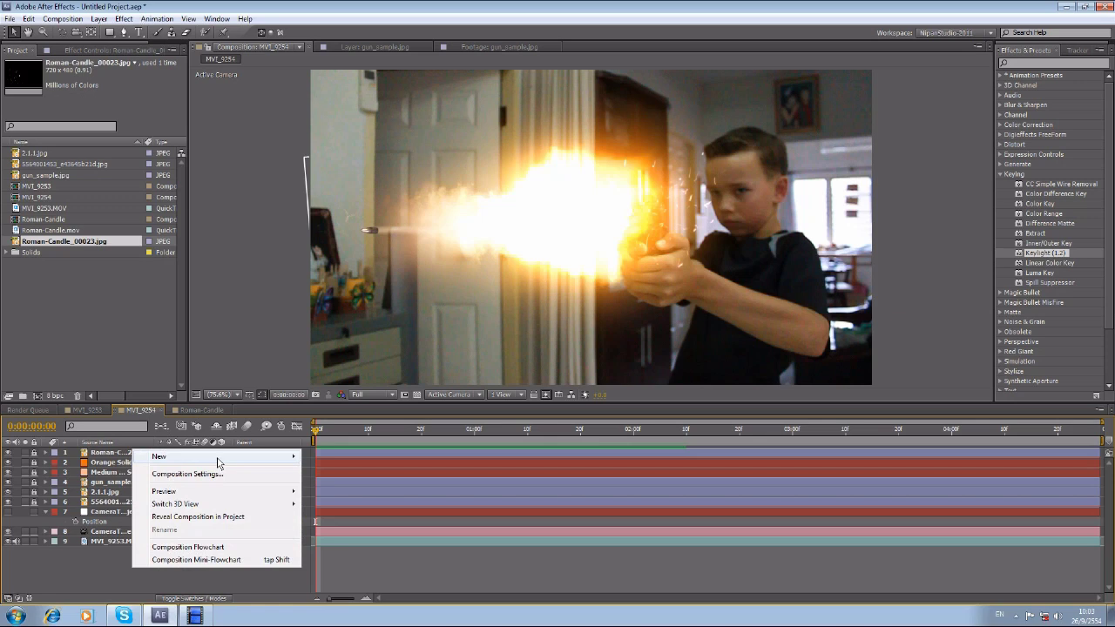
{"action": "mouse_move", "coordinate": [217, 458]}
{"action": "left_click", "coordinate": [346, 550]}
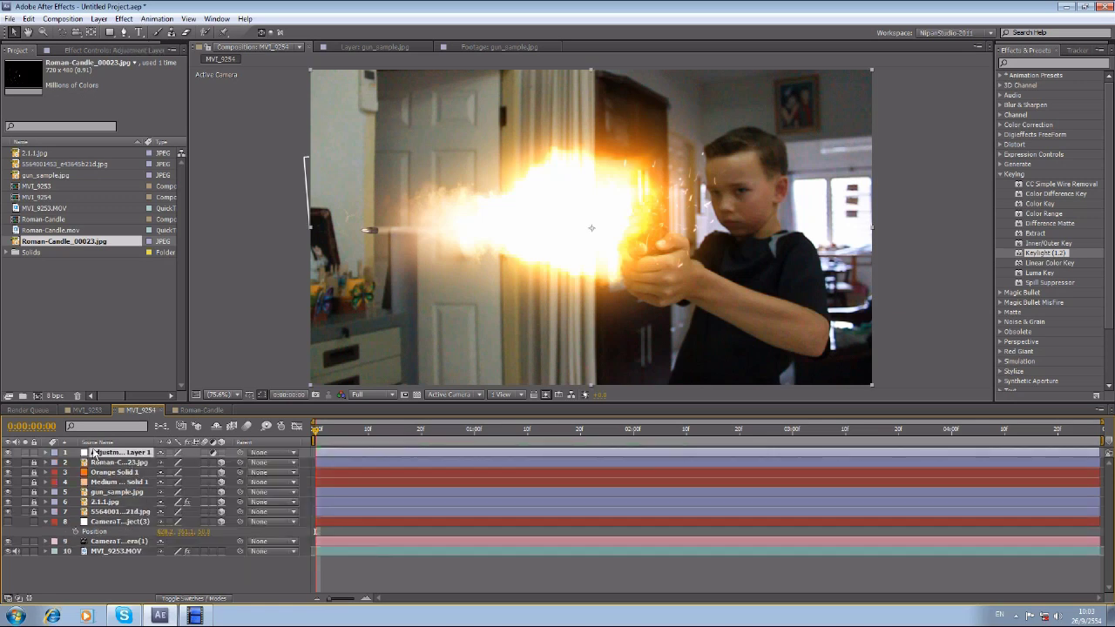
{"action": "left_click", "coordinate": [1001, 174]}
{"action": "left_click", "coordinate": [1001, 105]}
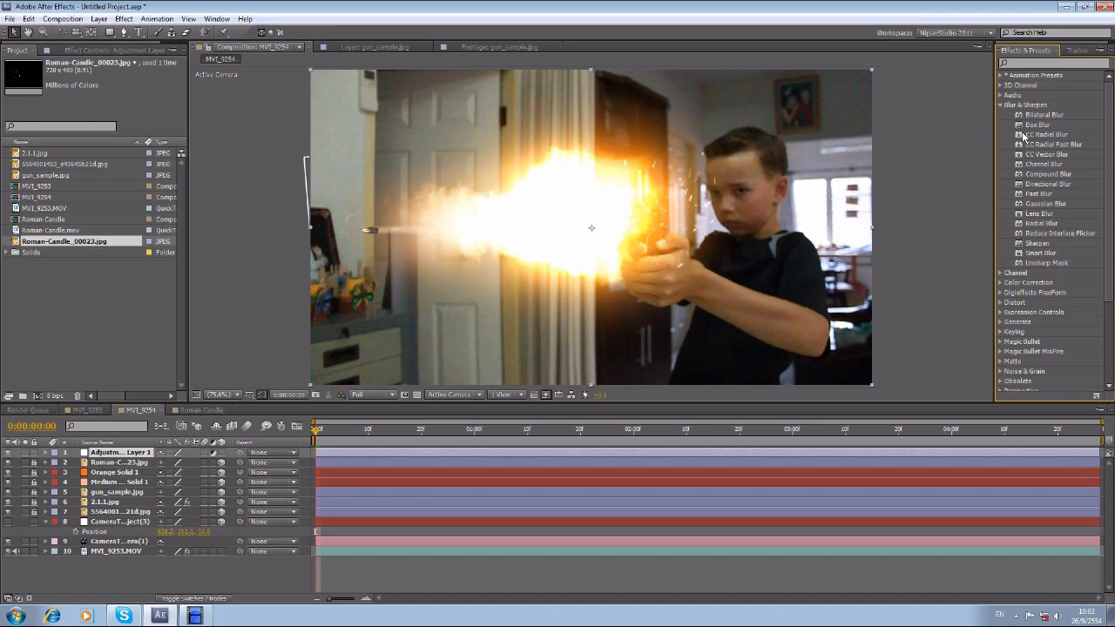
{"action": "left_click_drag", "start_coordinate": [1037, 157], "coordinate": [602, 340]}
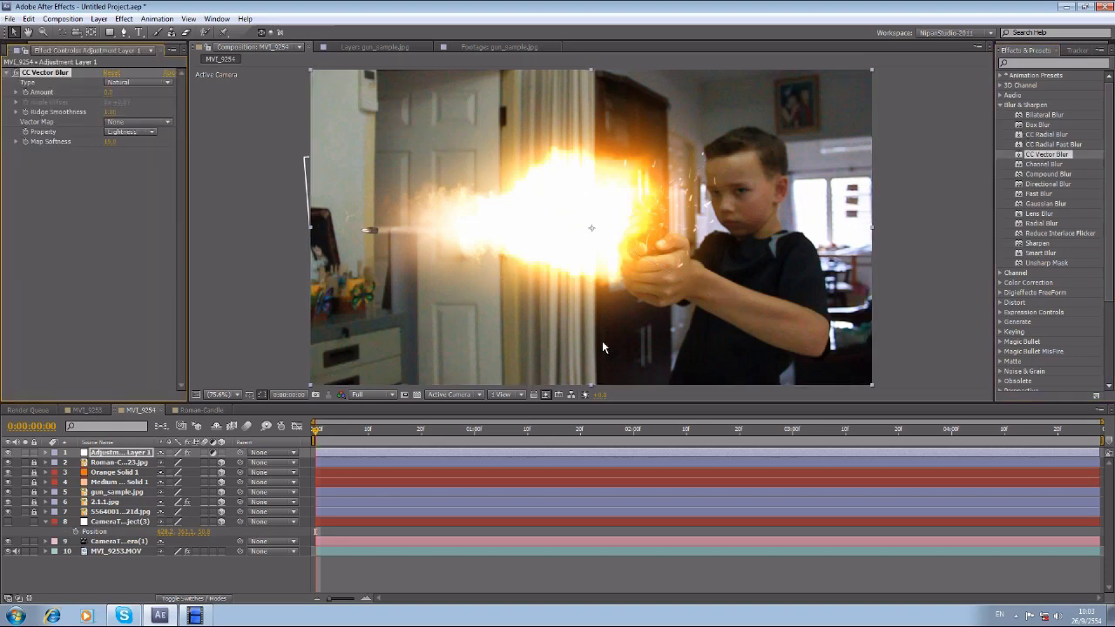
Set the CC Vector Blur's Amount to about 18 and its Map Softness to about 34.
{"action": "left_click", "coordinate": [16, 119]}
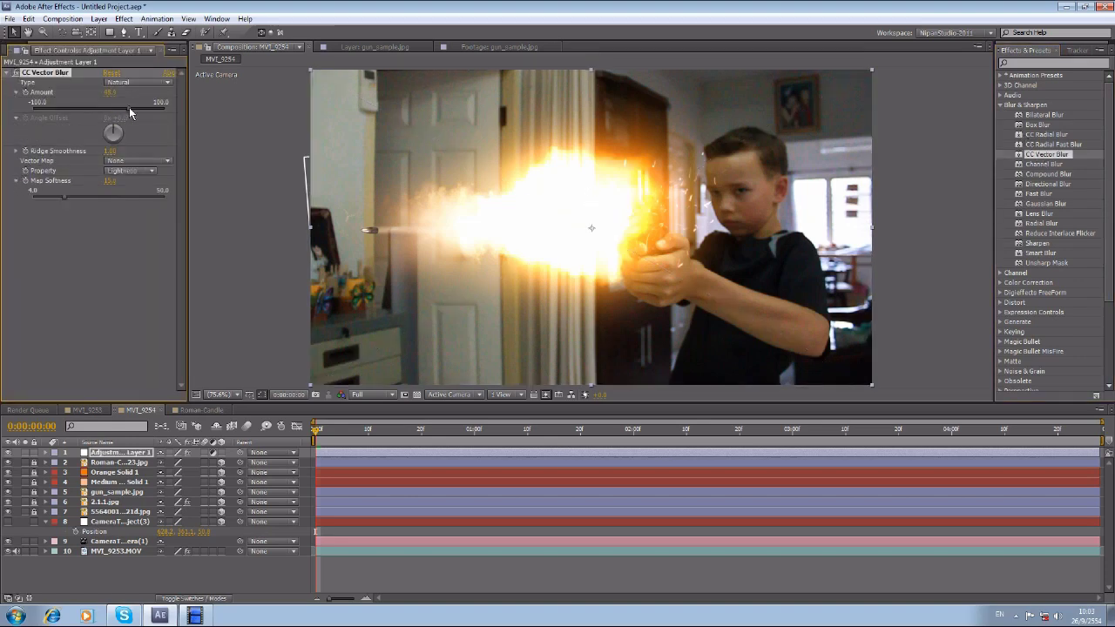
{"action": "left_click_drag", "start_coordinate": [130, 111], "coordinate": [114, 111]}
{"action": "left_click_drag", "start_coordinate": [66, 199], "coordinate": [121, 198]}
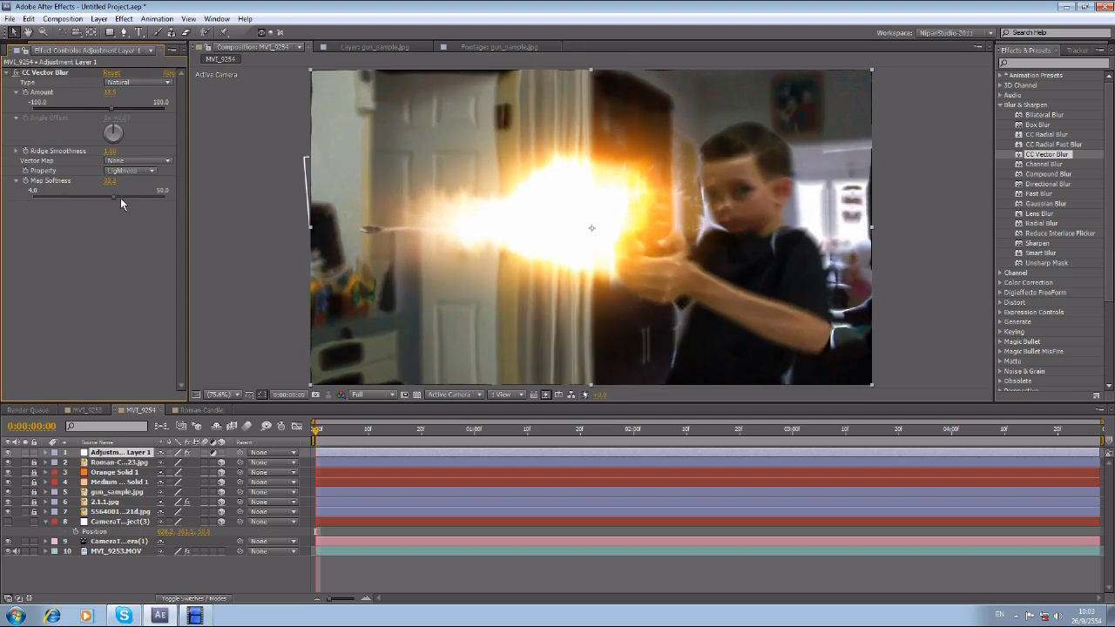
{"action": "scroll", "coordinate": [767, 191], "scroll_direction": "up", "scroll_amount": 1}
{"action": "scroll", "coordinate": [767, 190], "scroll_direction": "down", "scroll_amount": 1}
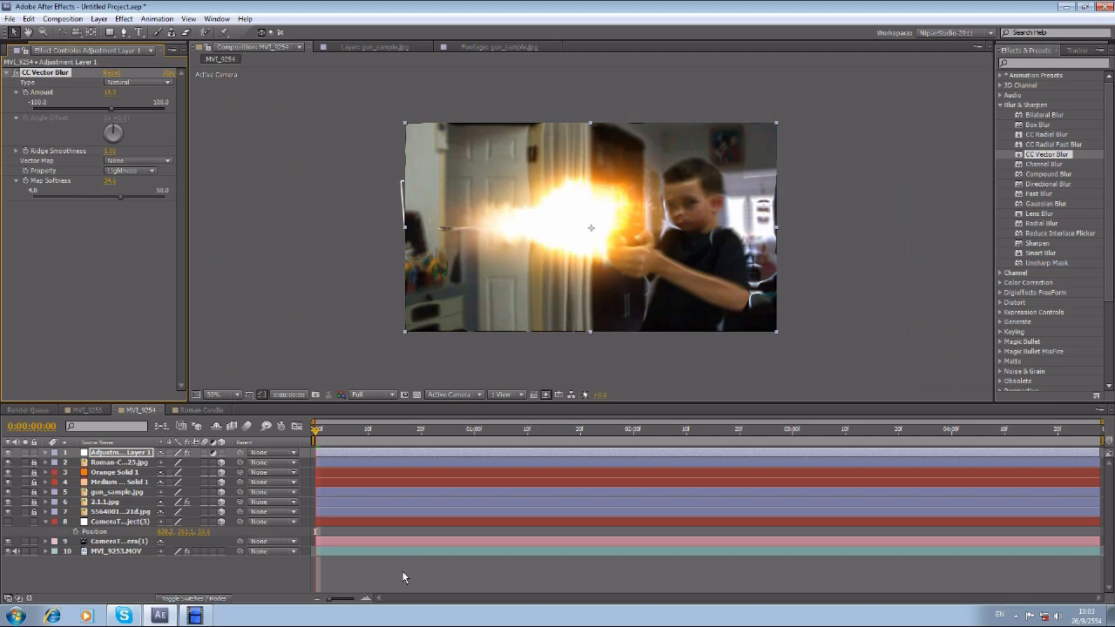
{"action": "left_click", "coordinate": [403, 572]}
{"action": "left_click", "coordinate": [211, 393]}
{"action": "left_click", "coordinate": [256, 198]}
{"action": "scroll", "coordinate": [256, 203], "scroll_direction": "up", "scroll_amount": 2}
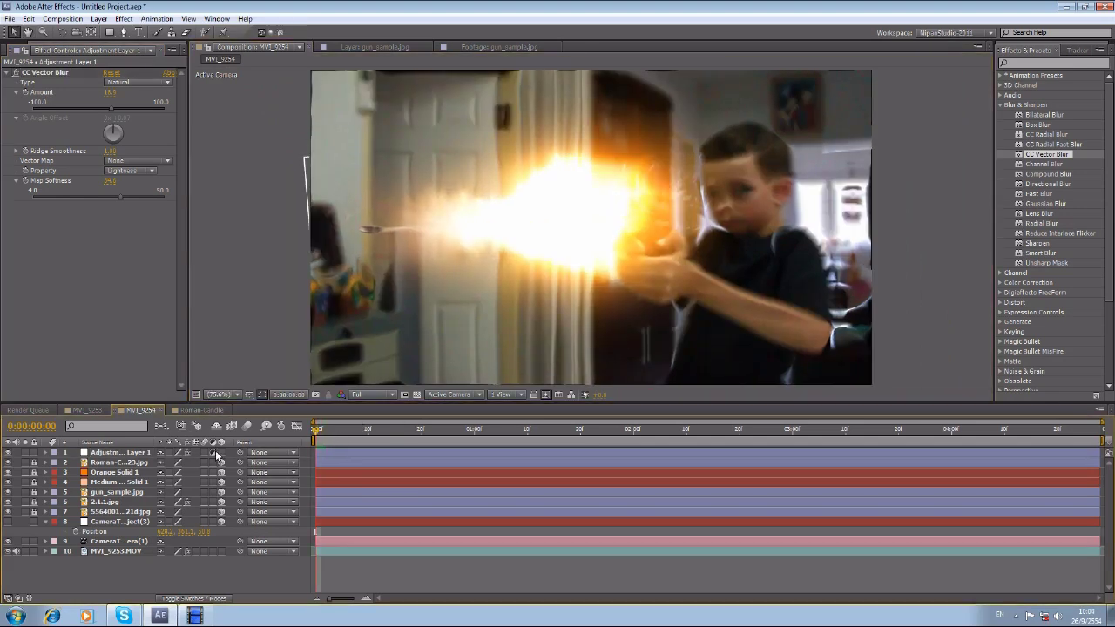
Copy the camera tracker null's position to the adjustment layer's position as a 3D layer.
{"action": "key", "text": "p"}
{"action": "left_click", "coordinate": [90, 542]}
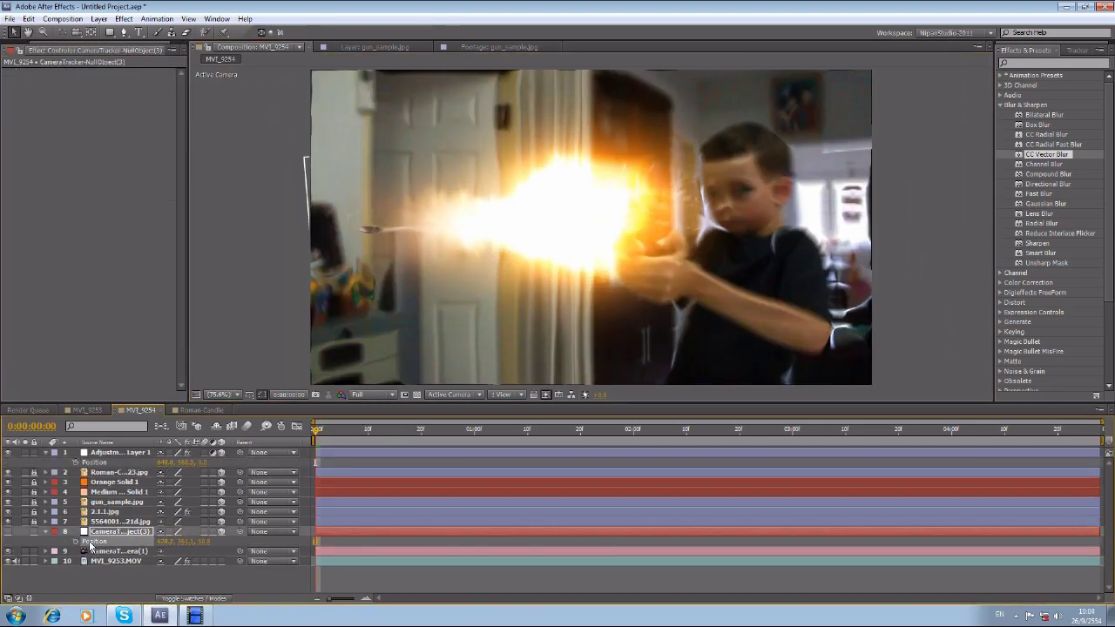
{"action": "left_click", "coordinate": [96, 461]}
{"action": "left_click", "coordinate": [45, 531]}
Draw a closed mask around the muzzle flash and gun hand on the adjustment layer and show the mask's settings.
{"action": "key", "text": "g"}
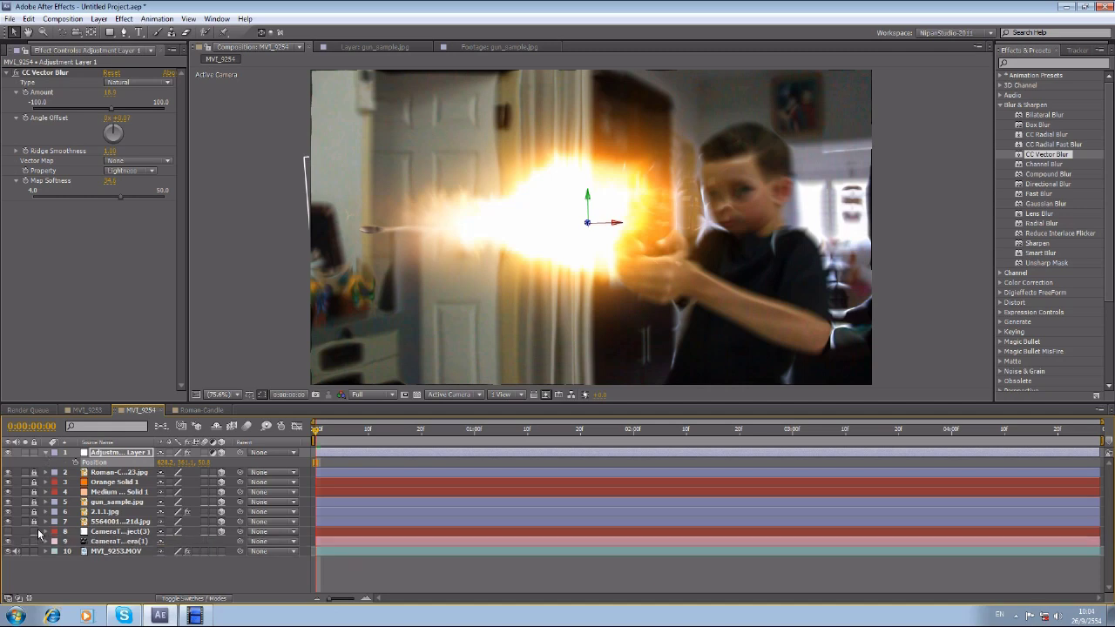
{"action": "left_click", "coordinate": [488, 200]}
{"action": "left_click", "coordinate": [517, 160]}
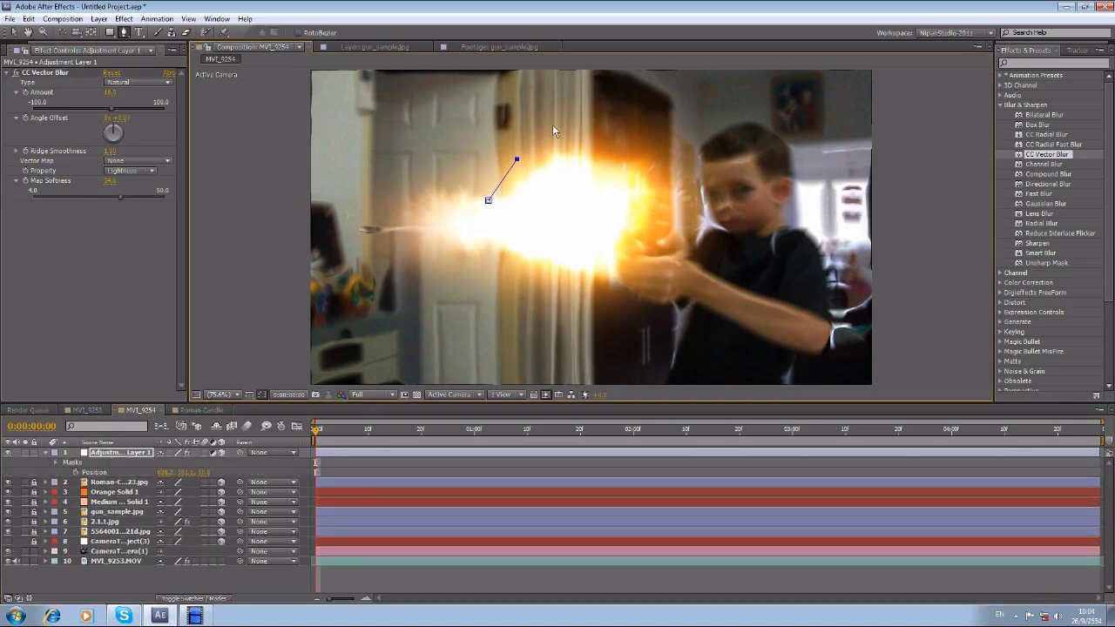
{"action": "left_click", "coordinate": [488, 202]}
{"action": "left_click", "coordinate": [16, 32]}
{"action": "left_click", "coordinate": [57, 462]}
{"action": "left_click", "coordinate": [66, 472]}
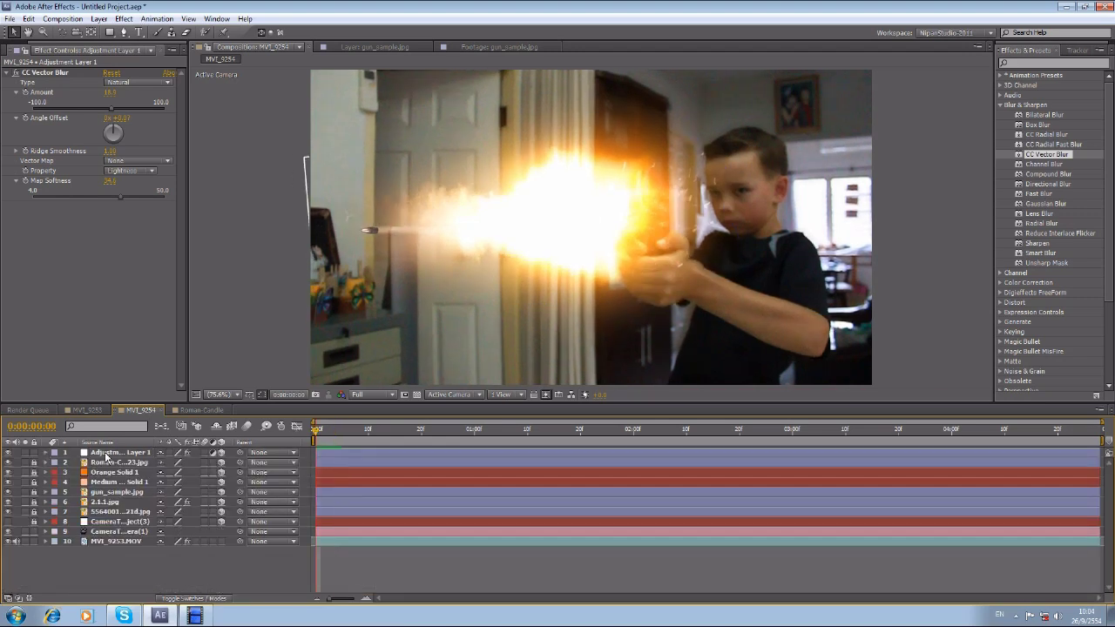
Move the adjustment layer beneath the bullet image, directly above the null, and preview the composition around 0:00:01:08.
{"action": "left_click_drag", "start_coordinate": [106, 454], "coordinate": [107, 520]}
{"action": "key", "text": "space"}
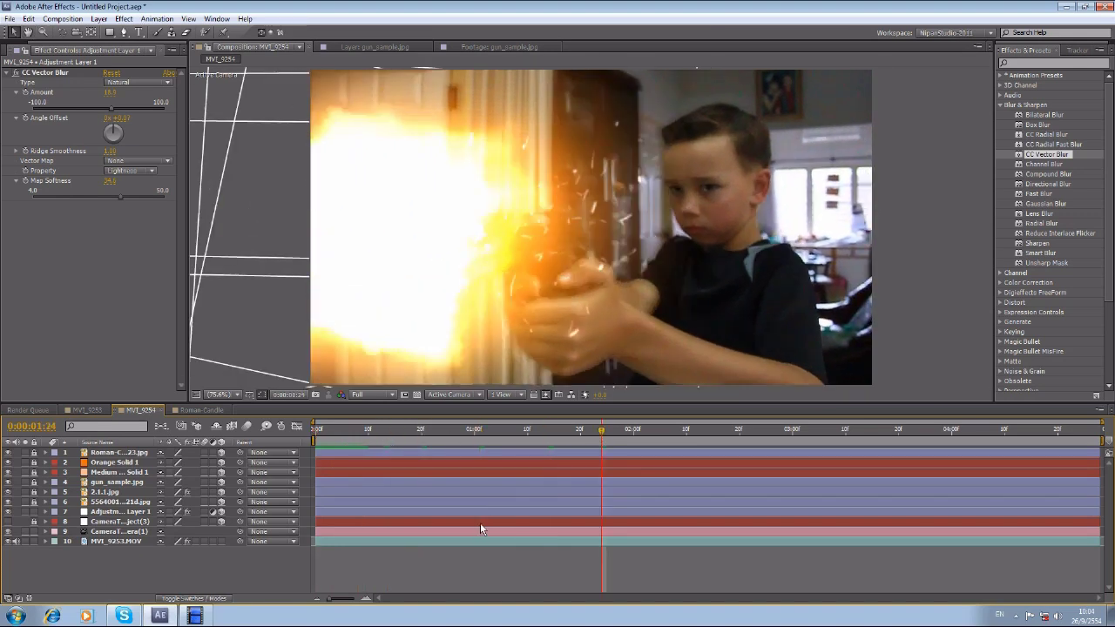
{"action": "left_click", "coordinate": [475, 515]}
{"action": "left_click_drag", "start_coordinate": [631, 427], "coordinate": [517, 455]}
{"action": "left_click", "coordinate": [675, 558]}
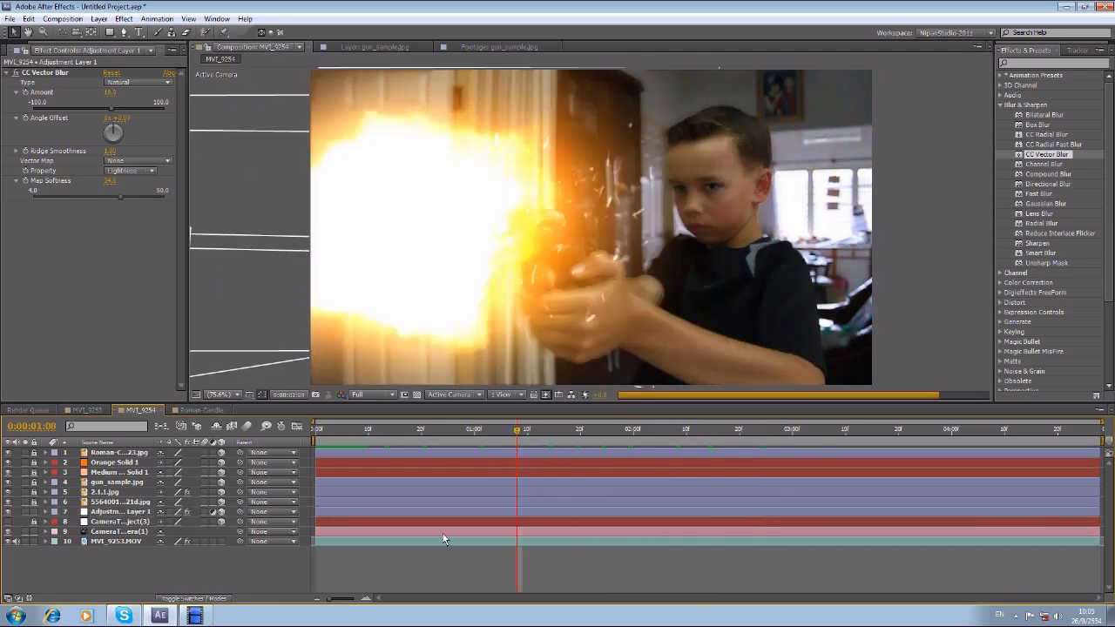
Inspect how the adjustment layer's mask covers the flash and hand at different times in the shot.
{"action": "left_click", "coordinate": [105, 514]}
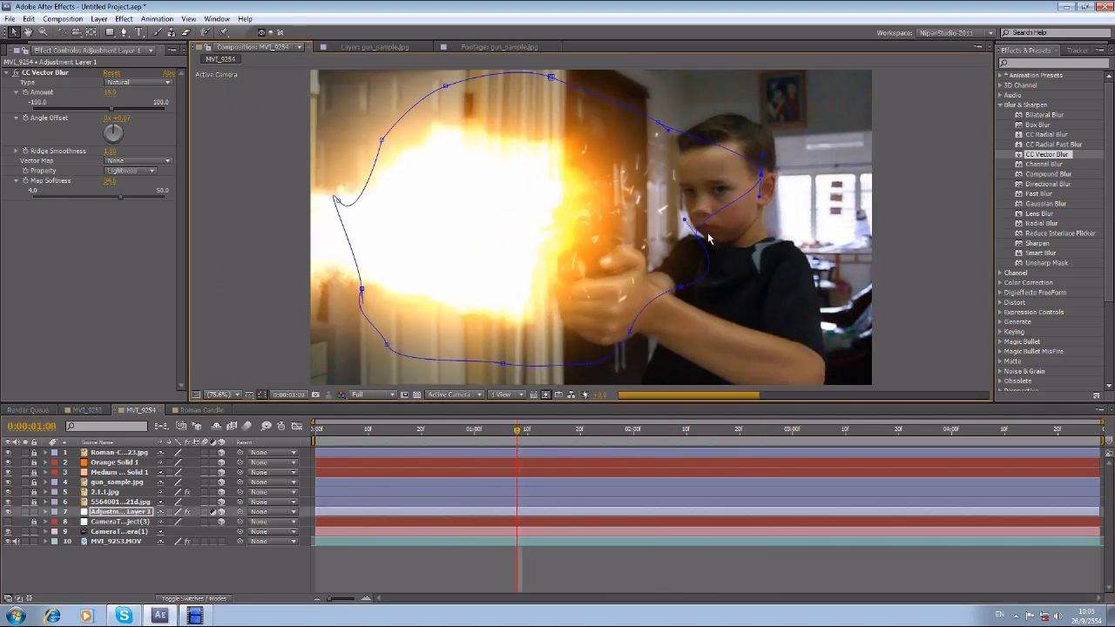
{"action": "left_click", "coordinate": [638, 470]}
{"action": "left_click_drag", "start_coordinate": [521, 431], "coordinate": [774, 432]}
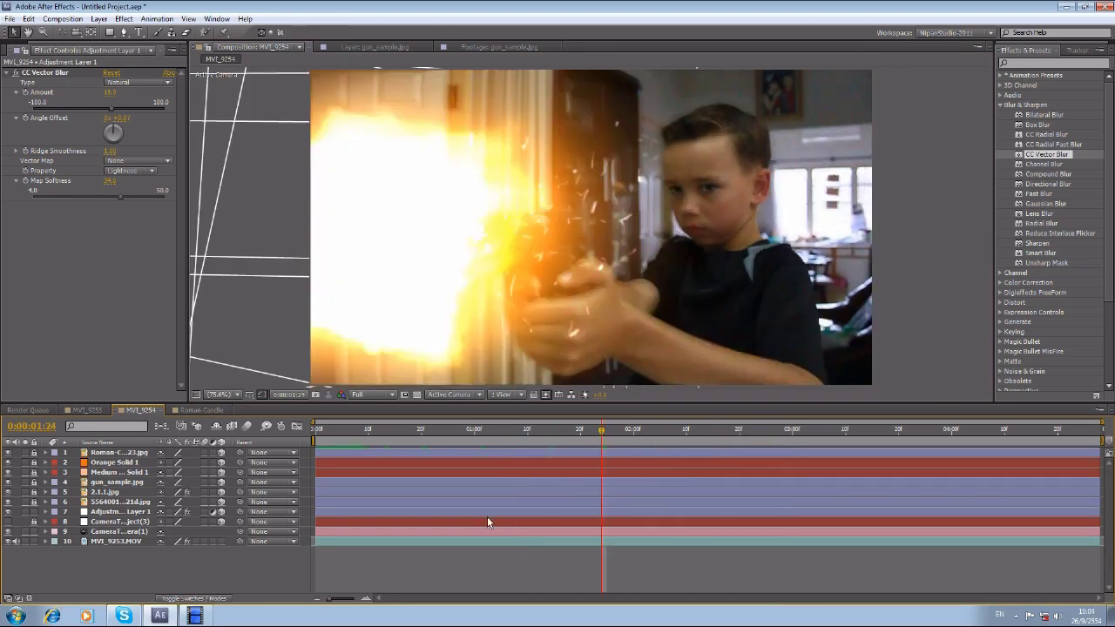
{"action": "left_click", "coordinate": [475, 514]}
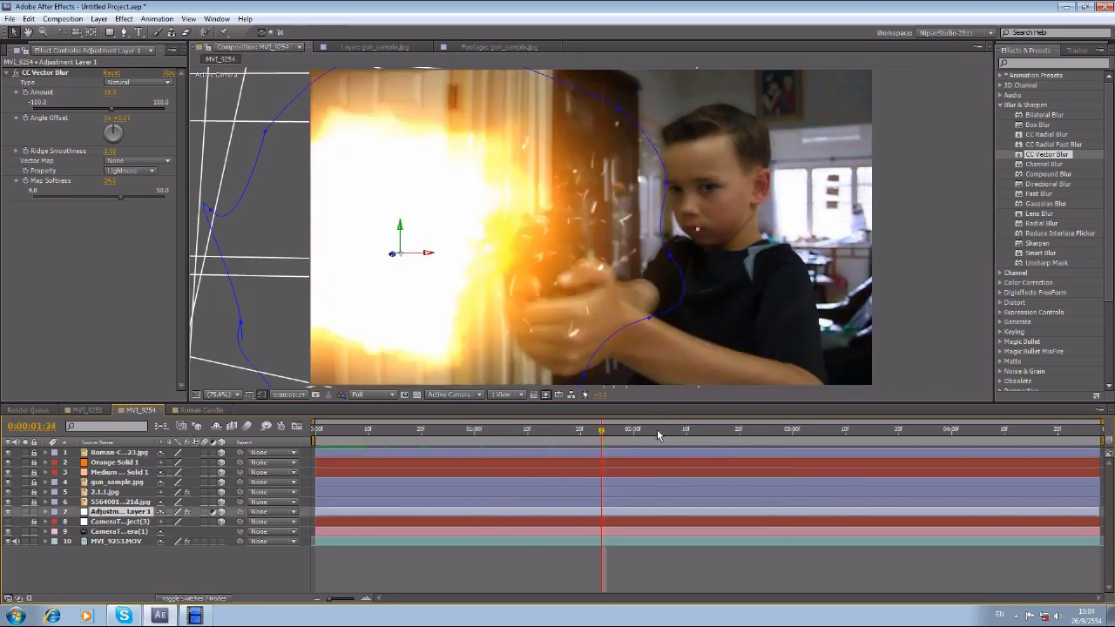
{"action": "left_click_drag", "start_coordinate": [613, 435], "coordinate": [693, 433]}
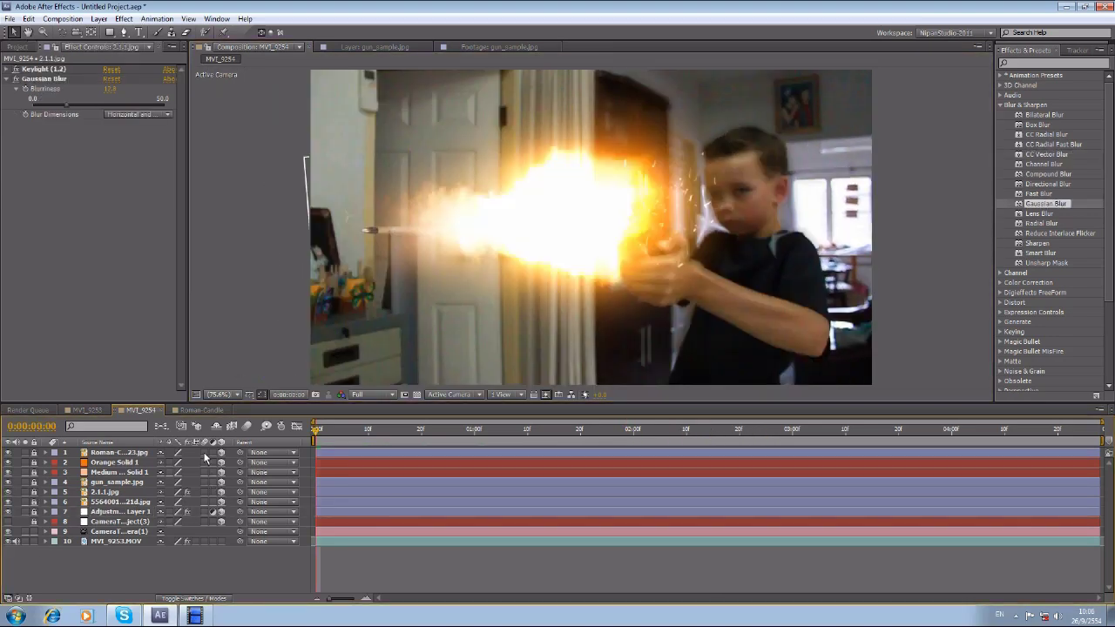
Turn on motion blur for layers 1 to 7 and enable it for the whole composition.
{"action": "left_click_drag", "start_coordinate": [203, 450], "coordinate": [202, 510]}
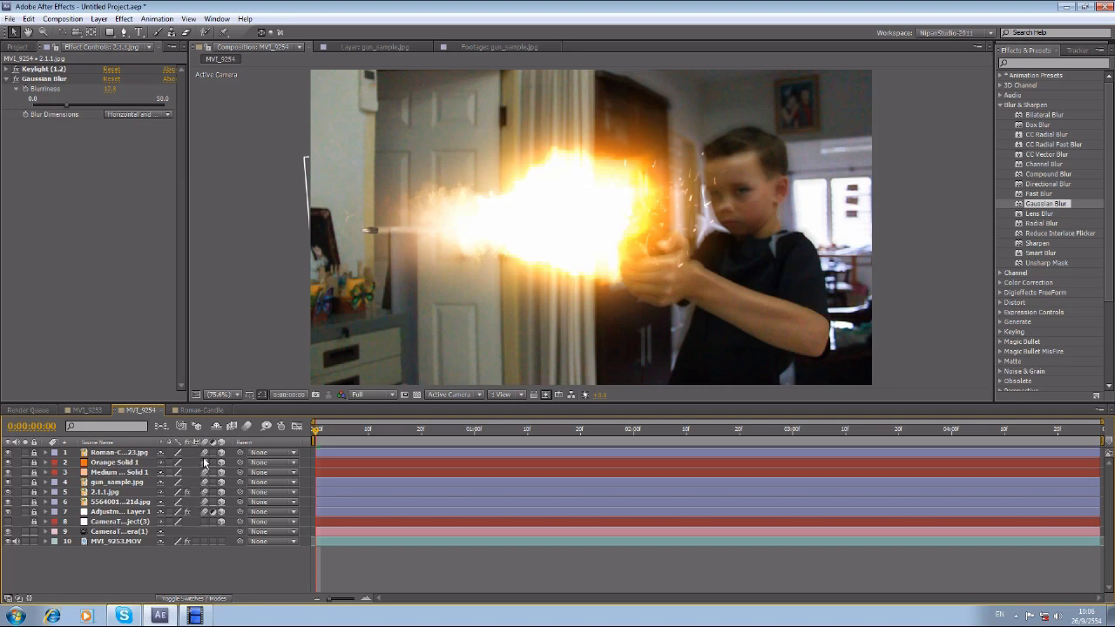
{"action": "left_click", "coordinate": [247, 426]}
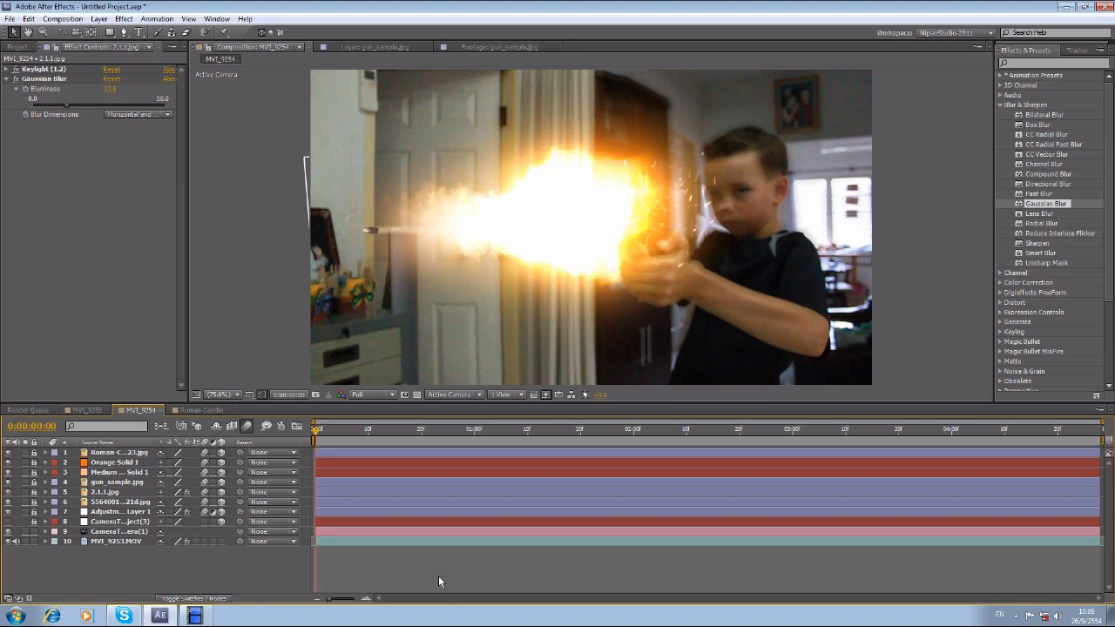